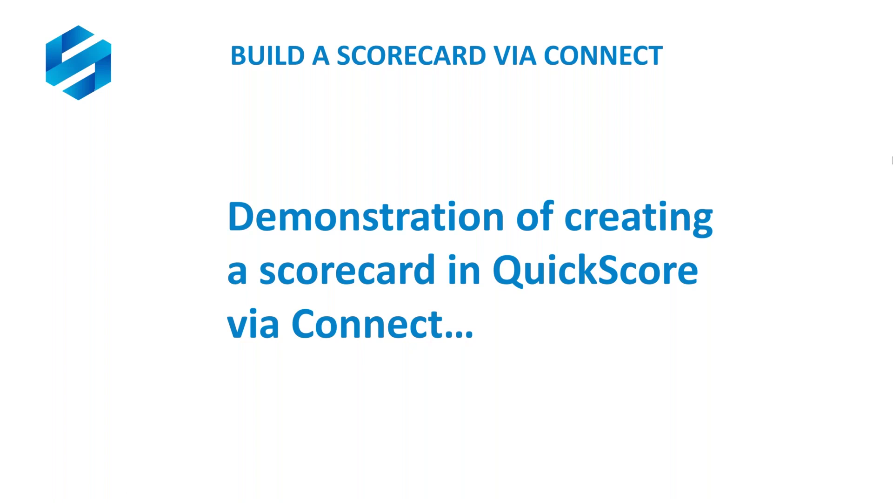
End the slide show and return to editing slide 28, 'Build a Scorecard via Connect'.
key("Escape")
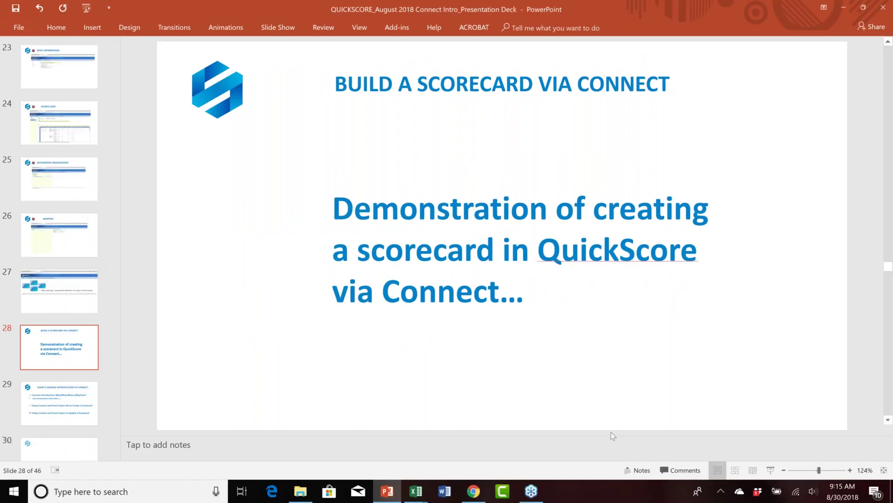
In the QuickScore browser window, switch the organization to August 30 Utility Organization.
left_click(480, 492)
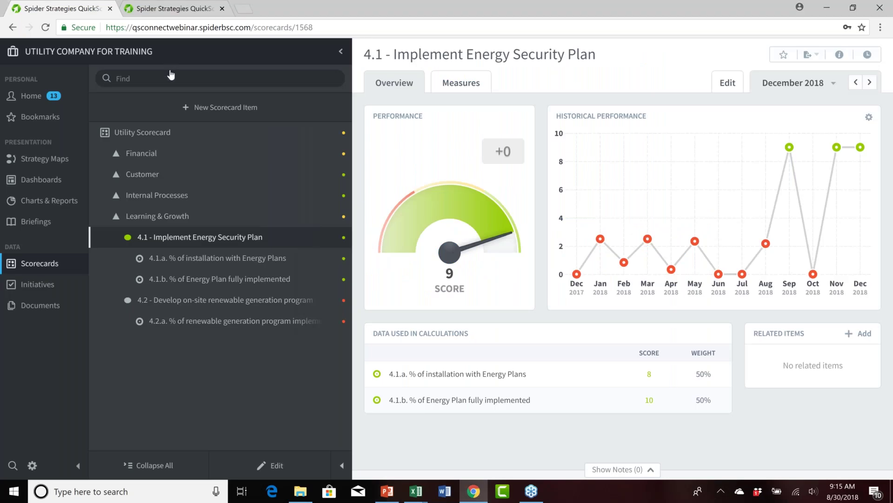
left_click(179, 55)
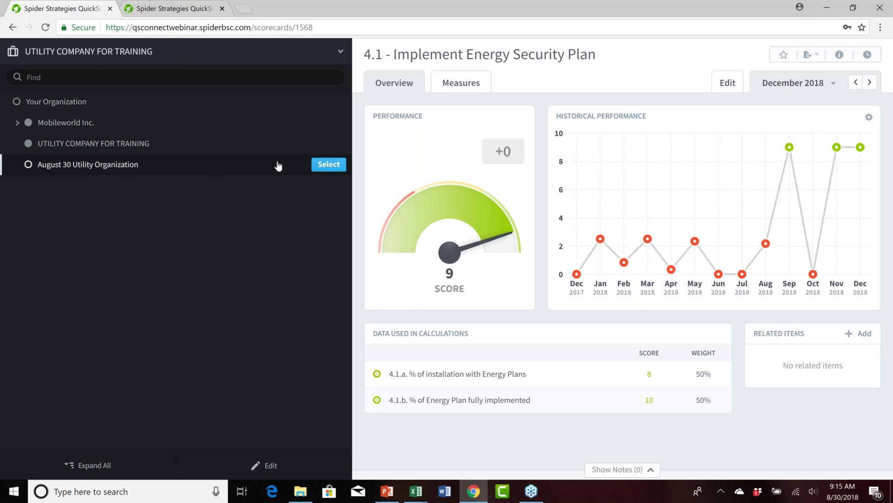
left_click(329, 166)
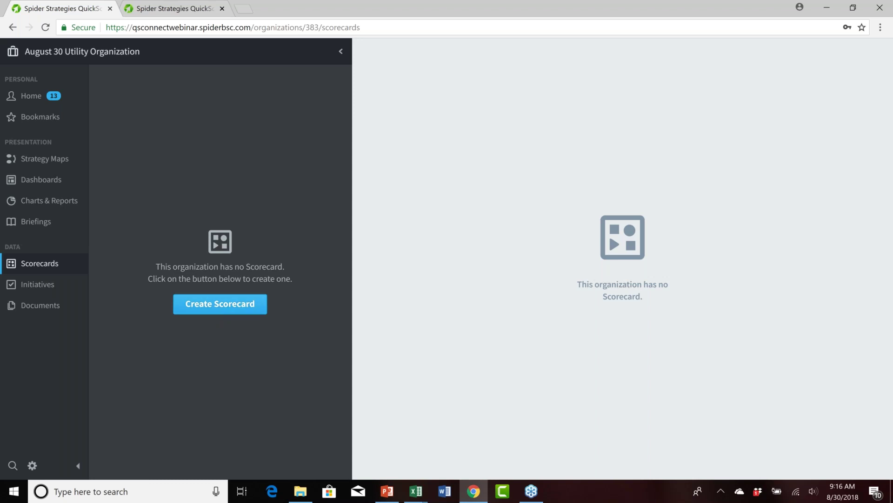
In the second browser tab, change the QuickScore address to end in /connect and load it.
left_click(195, 12)
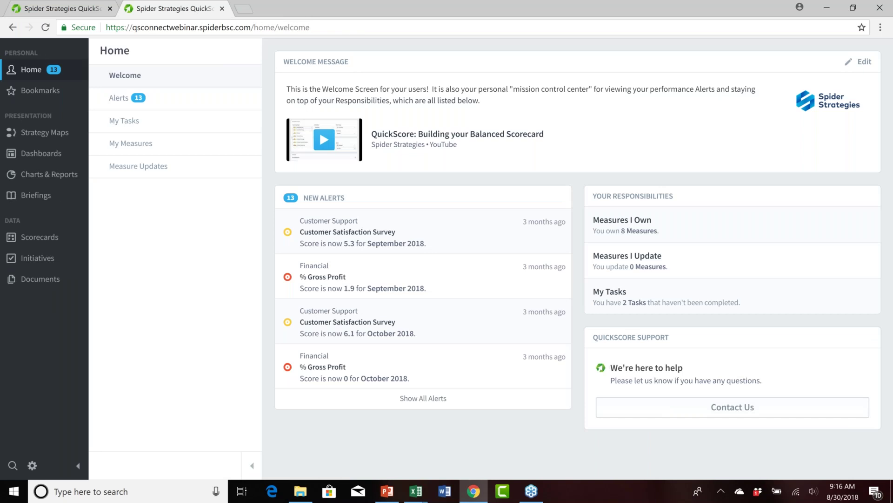
key("BackSpace")
key("BackSpace")
key("BackSpace")
key("BackSpace")
key("BackSpace")
key("BackSpace")
key("BackSpace")
key("BackSpace")
key("BackSpace")
key("BackSpace")
key("BackSpace")
key("BackSpace")
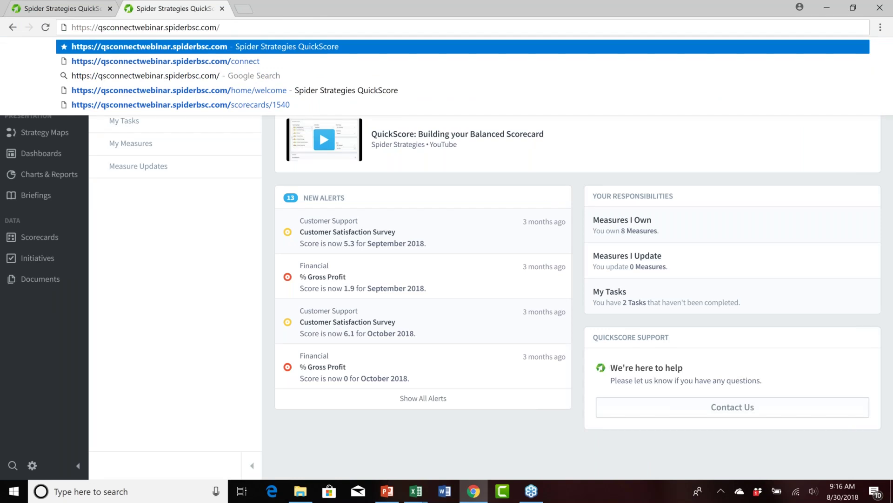
type("connect")
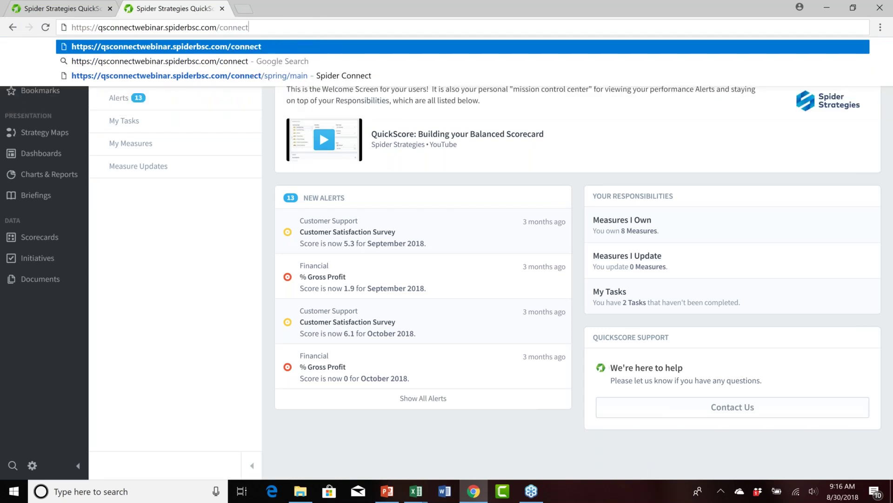
key("Return")
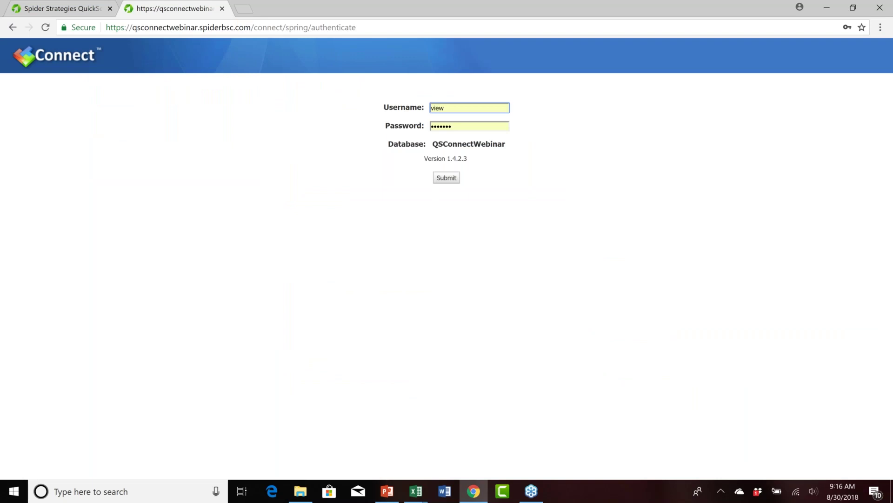
Sign in to Spider Connect and begin a new import with Create New Import.
key("Return")
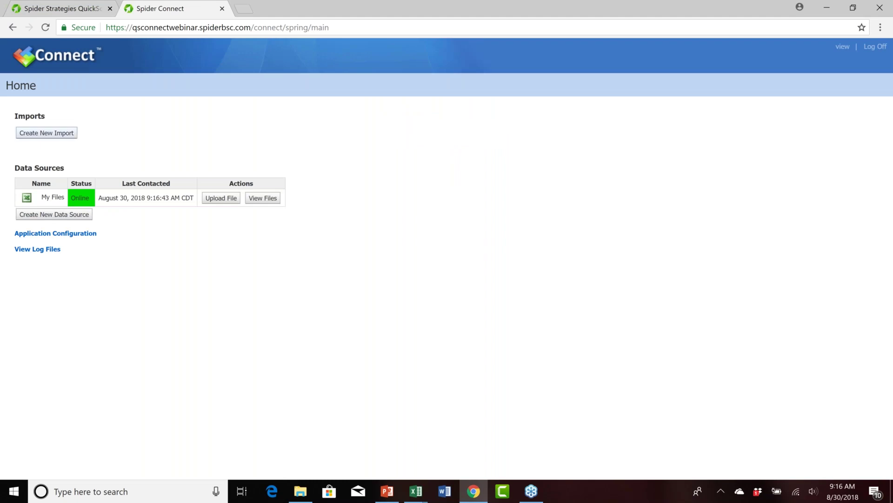
left_click(57, 135)
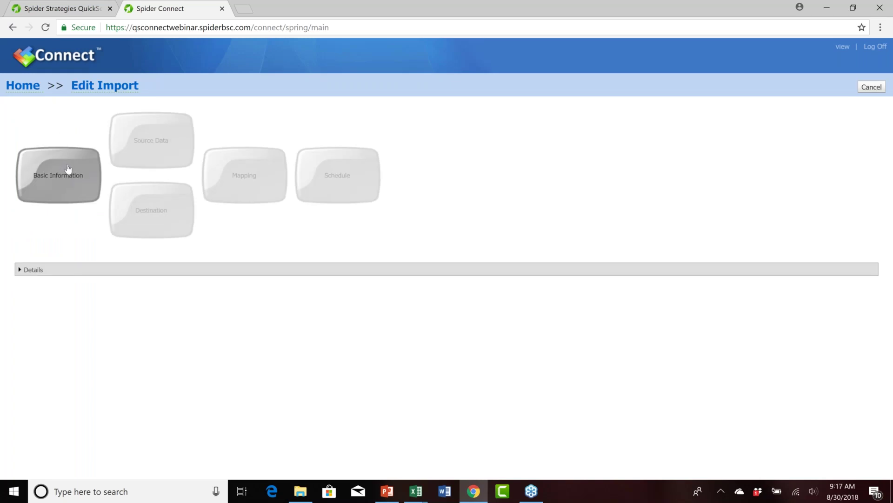
Name the import 'New Utility Scorecard', keep Excel or CSV Upload, and choose the Create Scorecard type.
left_click(69, 169)
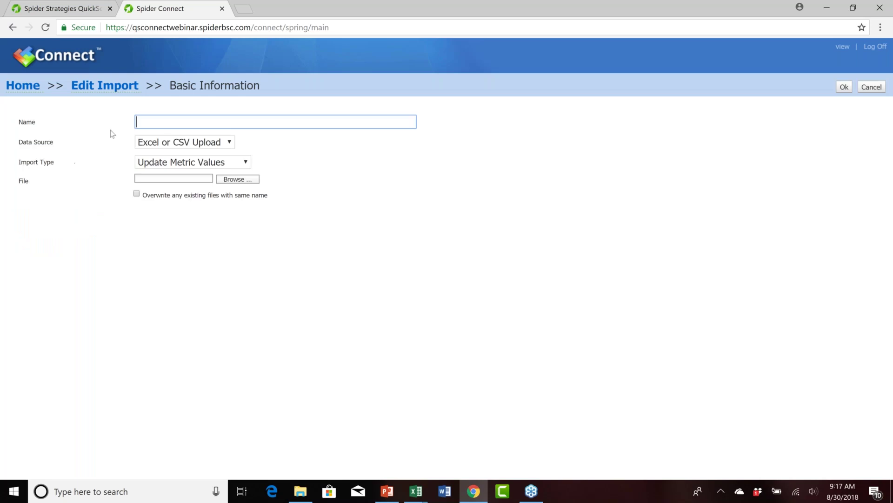
type("New Utility Scorecard")
left_click(231, 143)
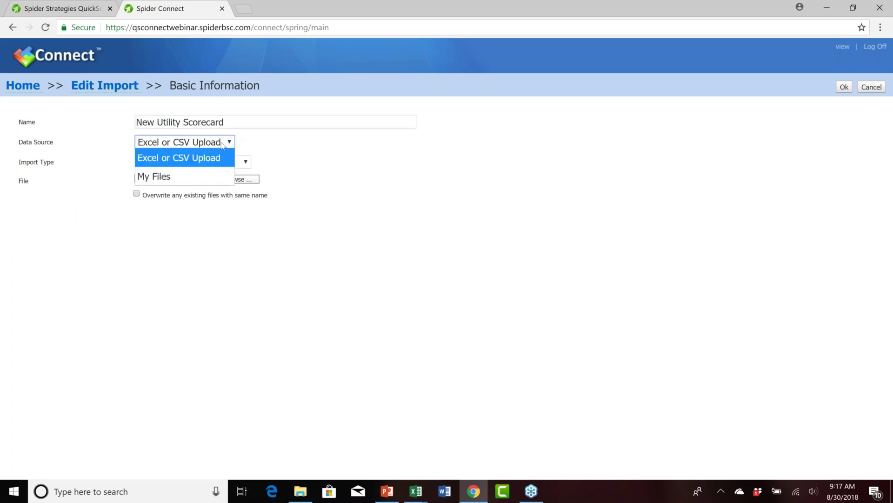
left_click(231, 144)
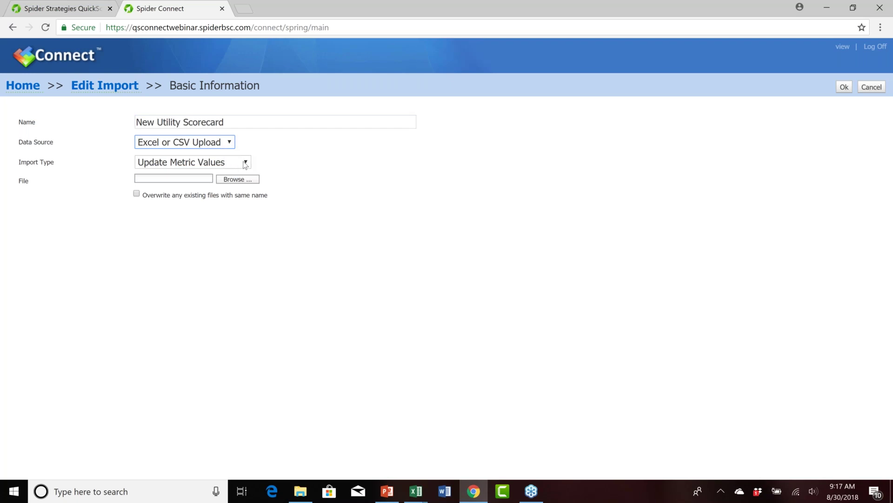
left_click(245, 162)
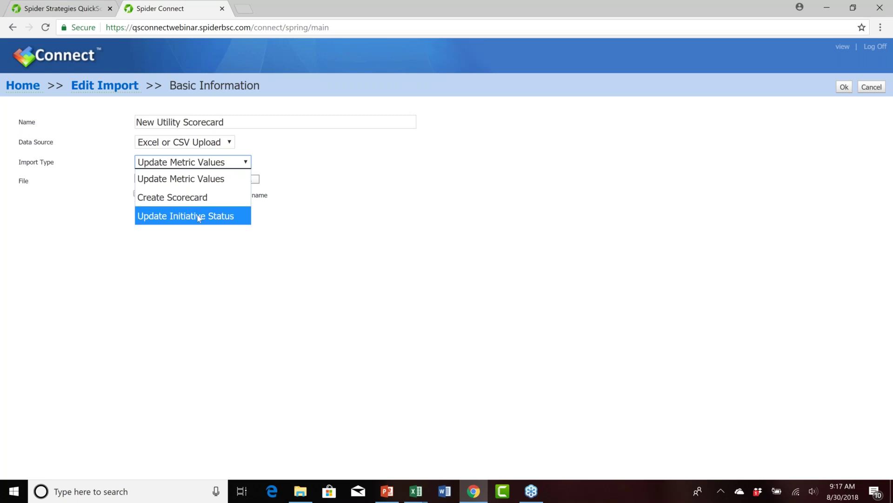
left_click(200, 197)
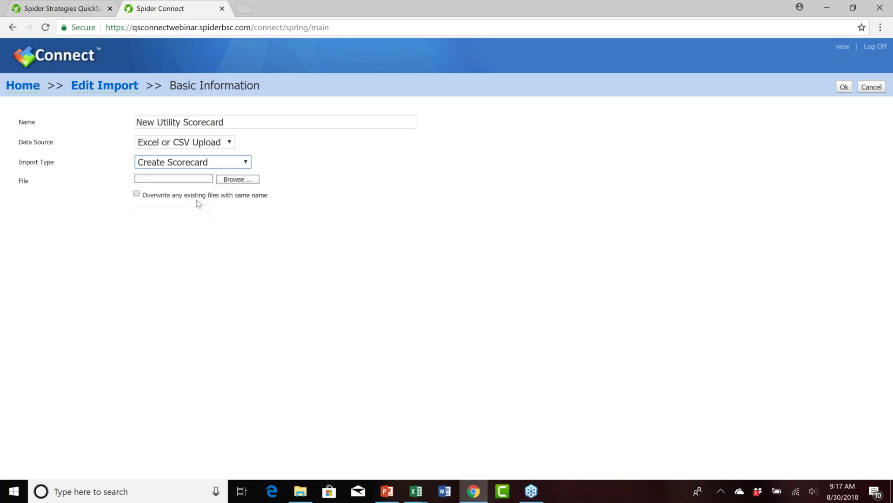
left_click(242, 181)
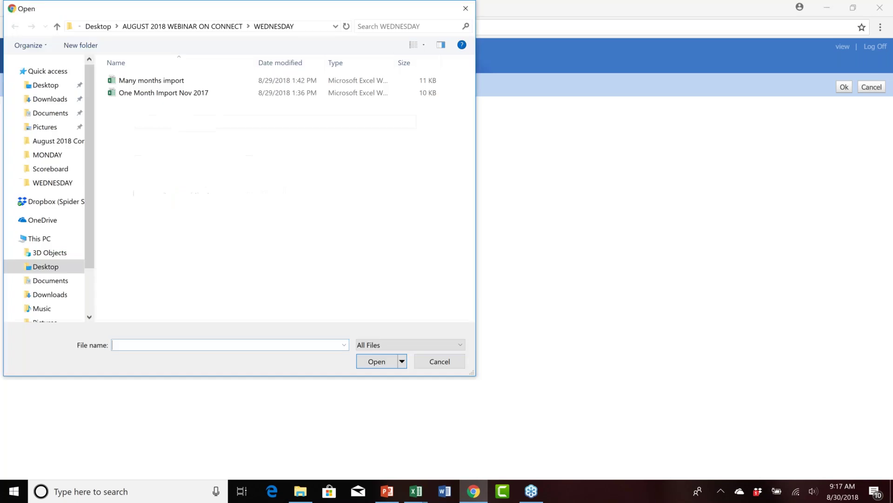
Attach BSC STRUCTURE Import Example from the 1_Creating a Scorecard Via Connect Import > QuickScore folder.
left_click(172, 26)
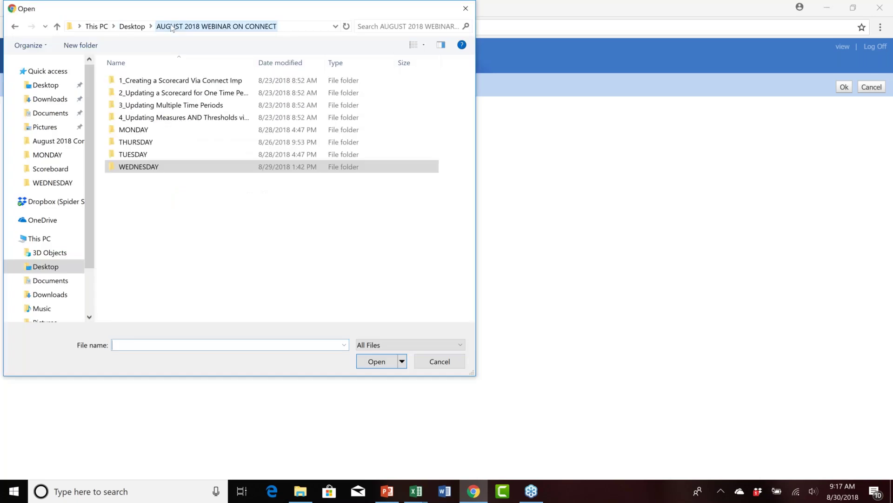
left_click(163, 82)
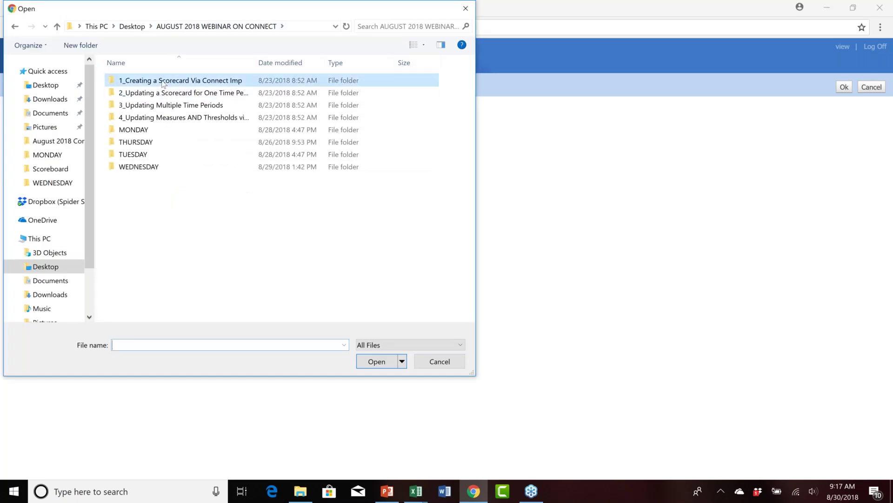
double_click(163, 82)
double_click(163, 81)
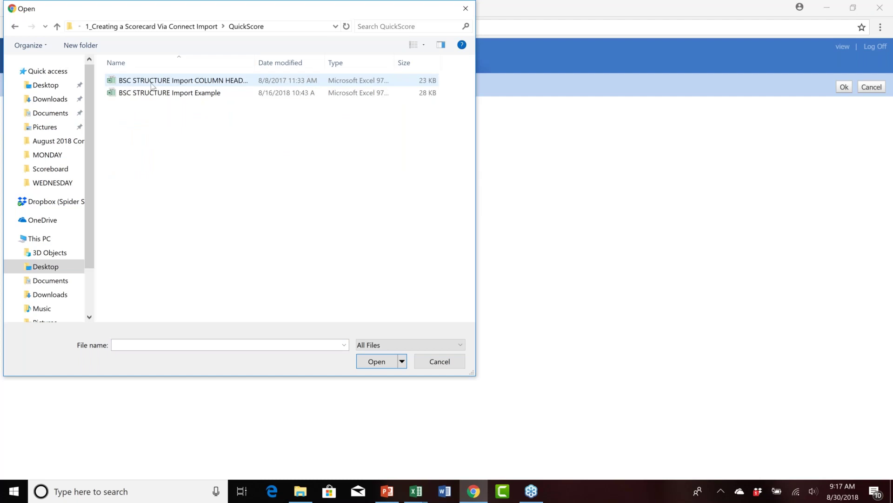
left_click(166, 93)
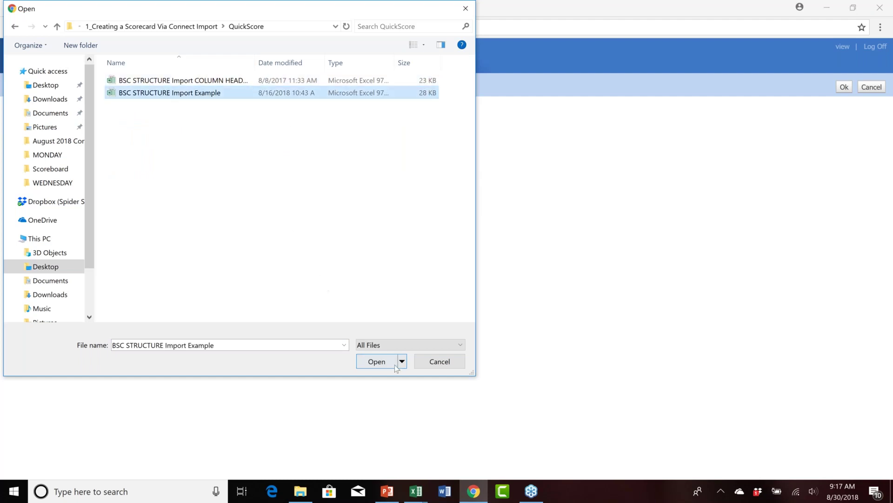
left_click(377, 361)
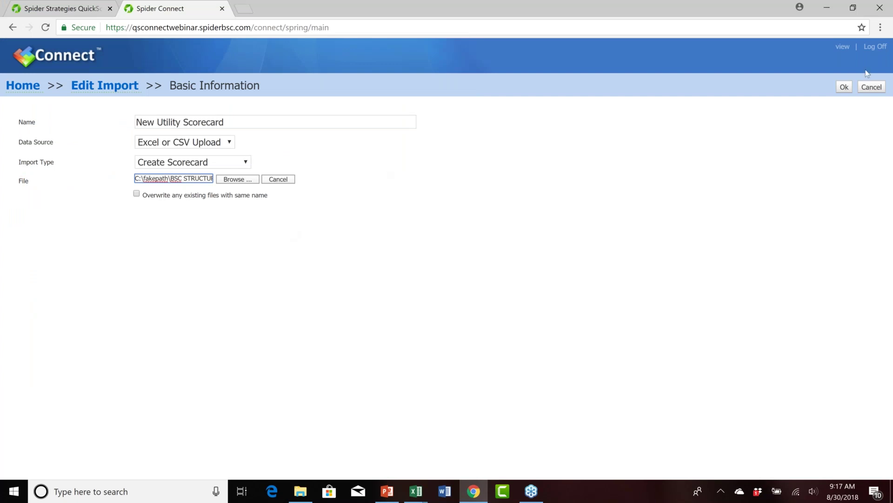
Enable overwriting same-named files, save the basic information, and view the Source Data preview.
left_click(135, 194)
left_click(846, 88)
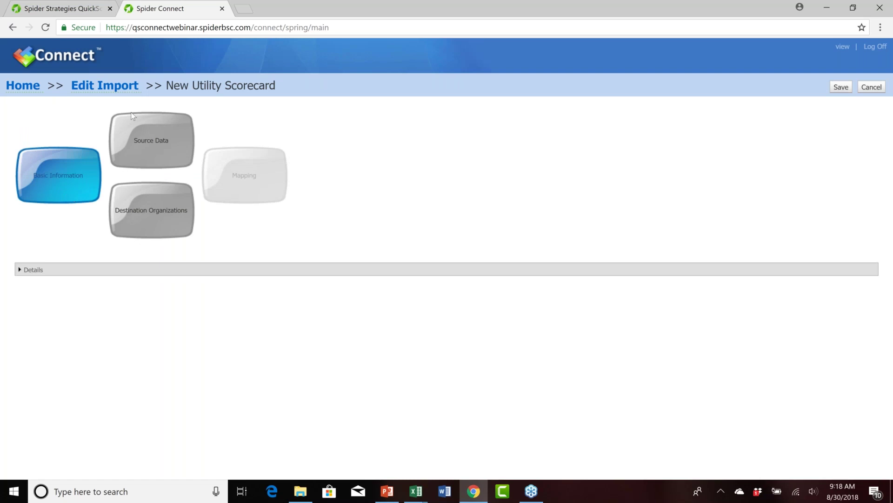
left_click(142, 129)
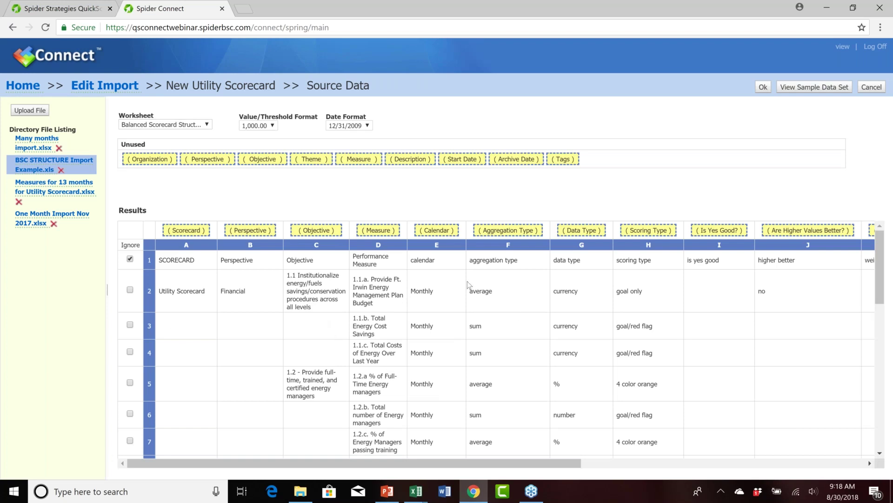
Remap the Measure field onto column D, Performance Measure, and accept the source data mapping.
scroll(654, 304, "down", 1)
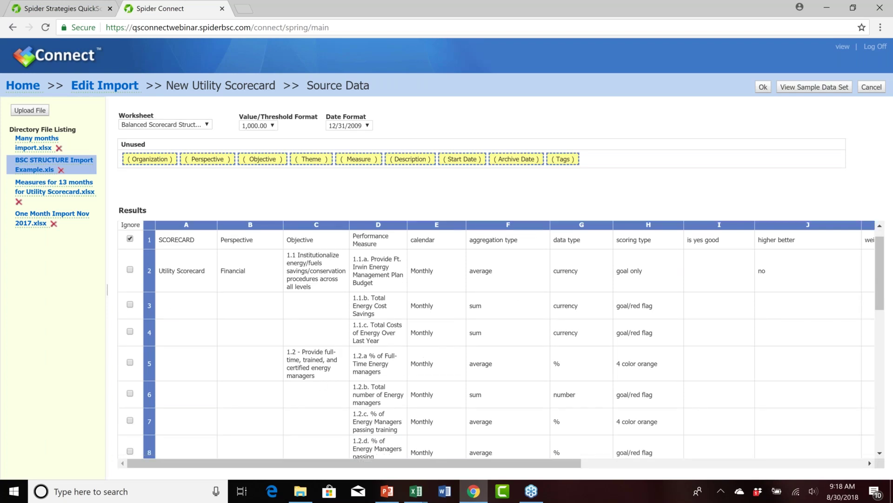
scroll(496, 339, "down", 10)
scroll(497, 338, "up", 12)
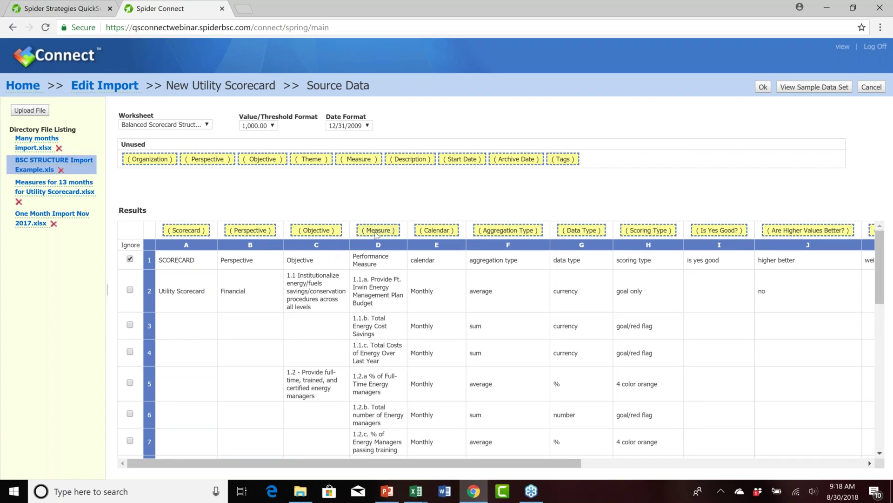
left_click_drag(400, 224, 613, 168)
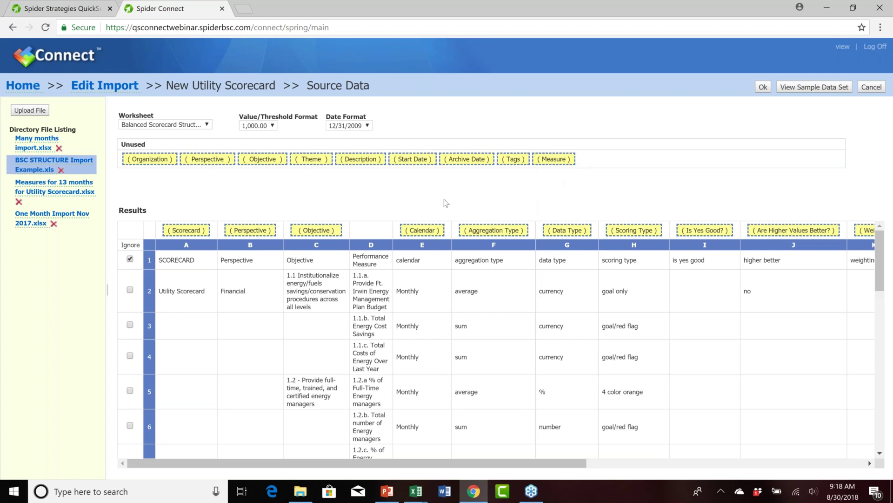
left_click_drag(561, 161, 354, 239)
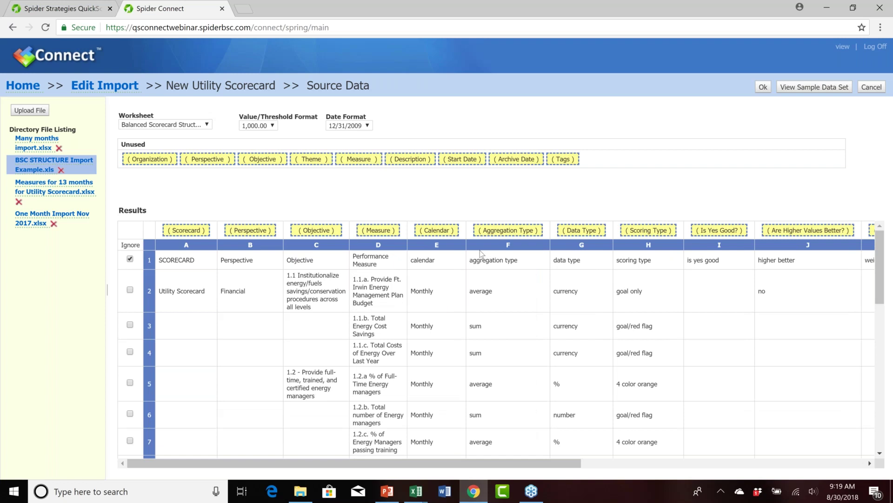
left_click(868, 463)
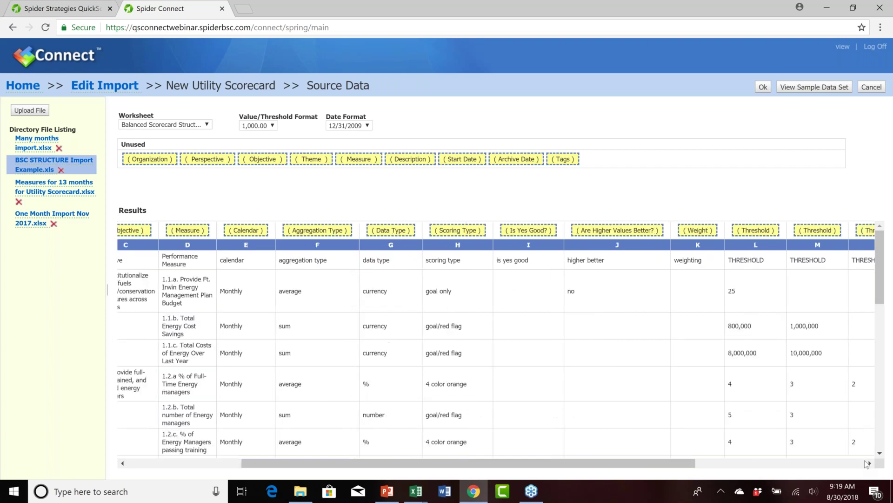
left_click(865, 461)
left_click_drag(826, 464, 542, 471)
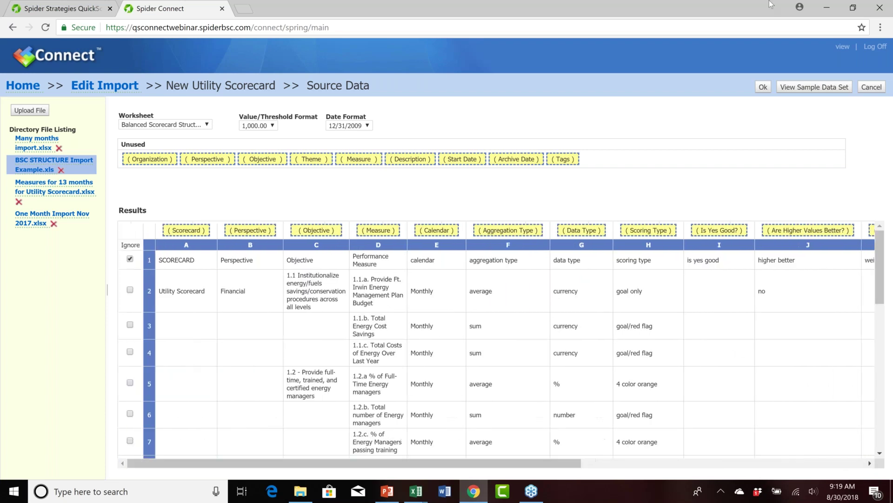
left_click(763, 87)
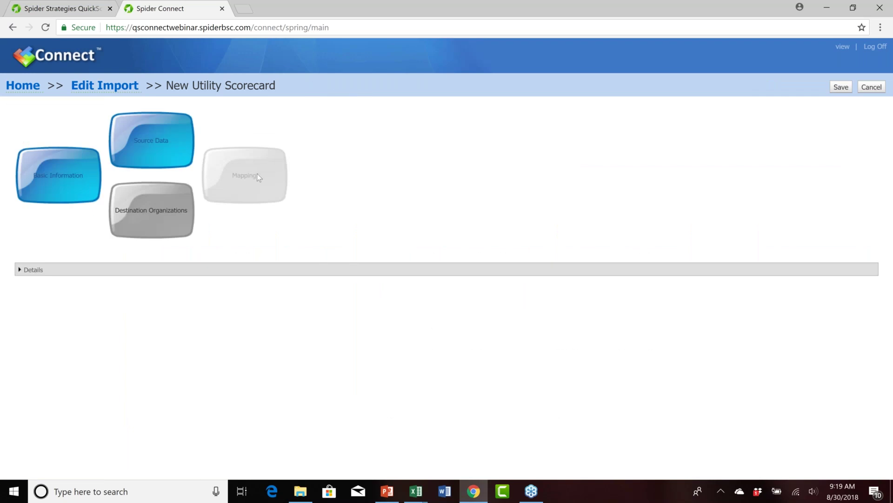
Add August 30 Utility Organization (ID 383) from the Organization Tree as the destination and confirm.
left_click(174, 202)
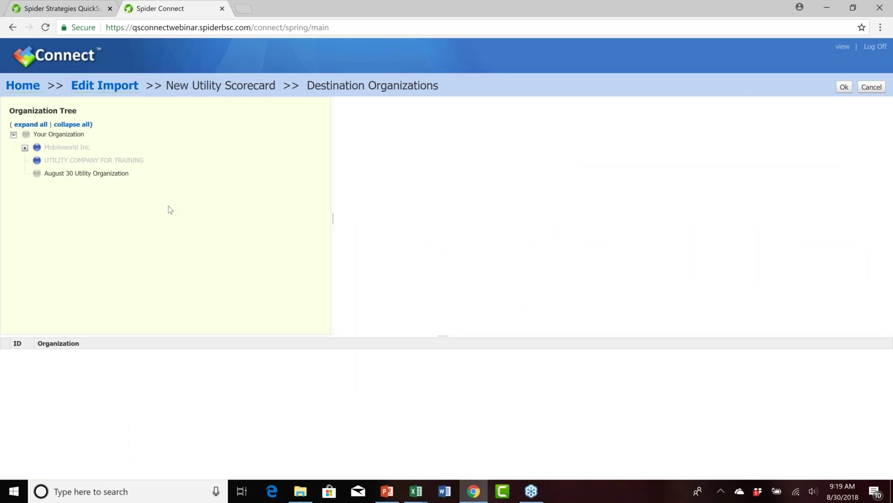
left_click(80, 162)
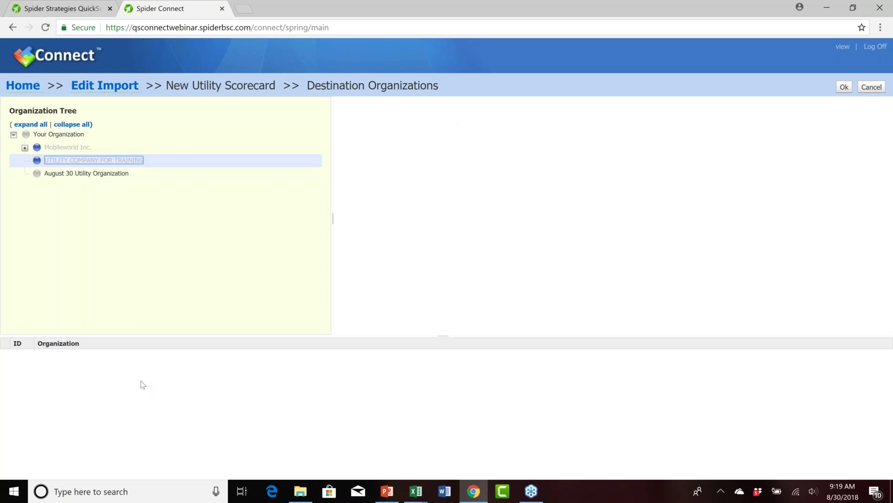
left_click(72, 175)
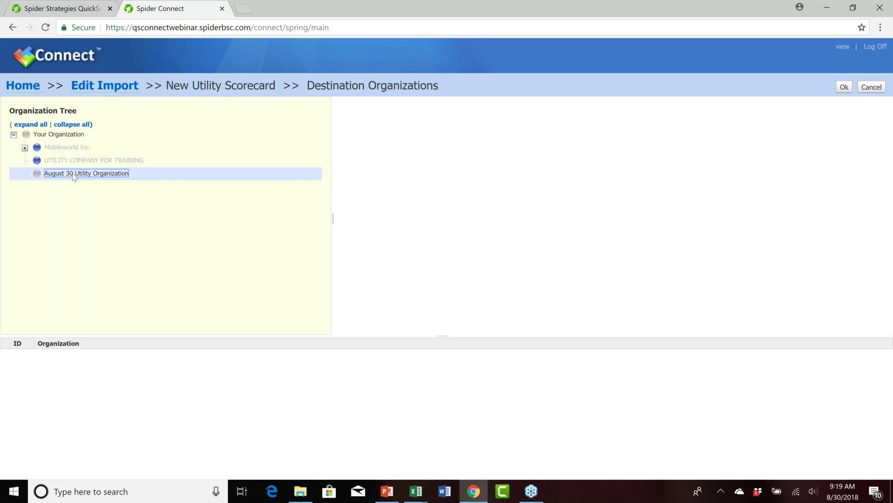
double_click(73, 176)
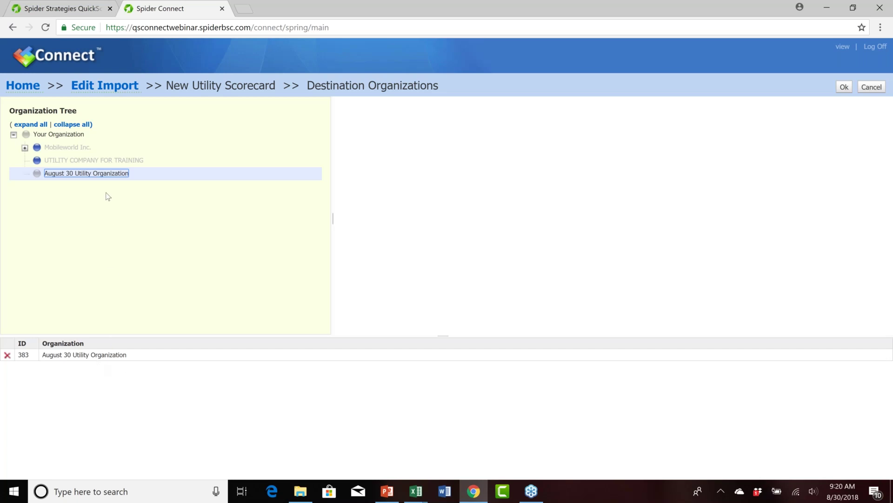
left_click(844, 88)
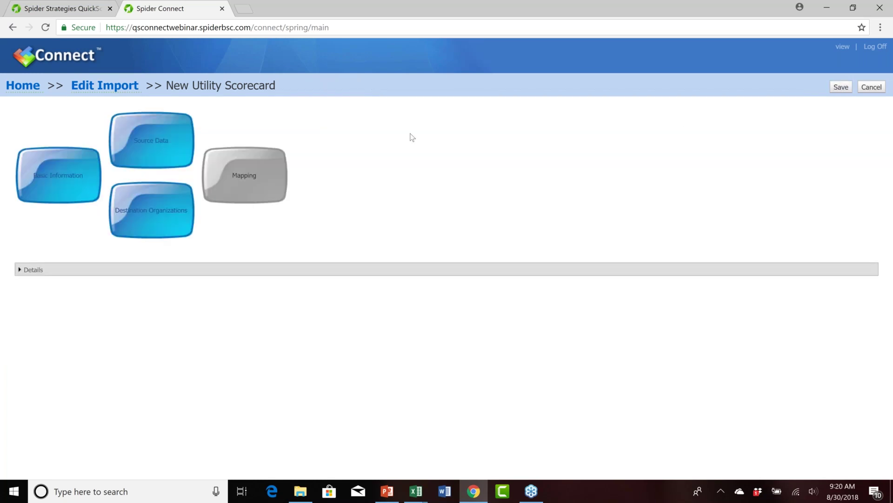
Confirm Utility Scorecard maps to August 30 Utility Organization, then save the New Utility Scorecard import.
left_click(256, 167)
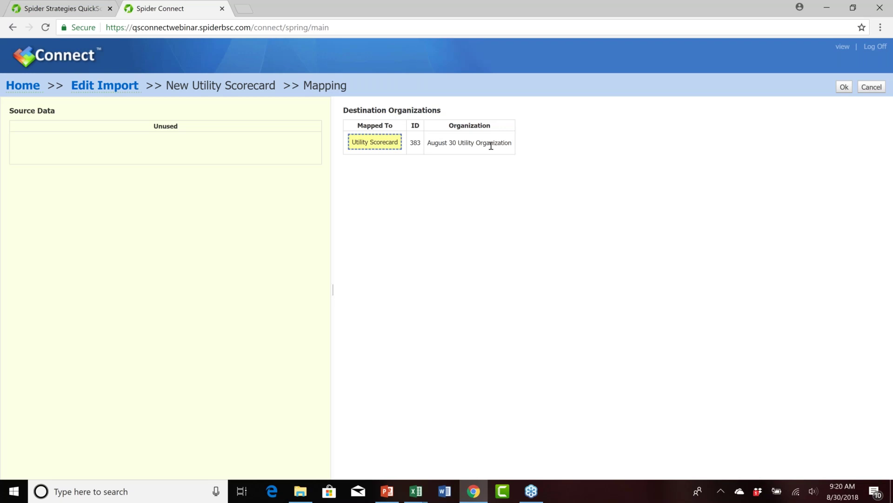
left_click(845, 87)
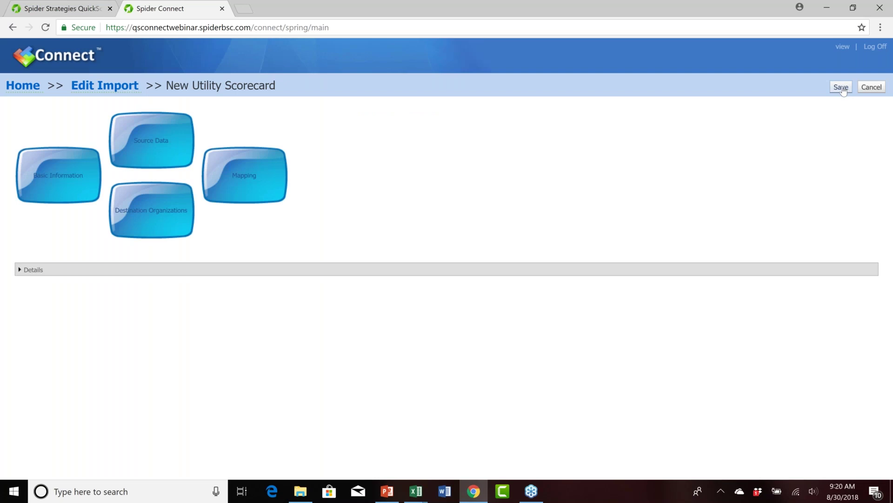
left_click(843, 90)
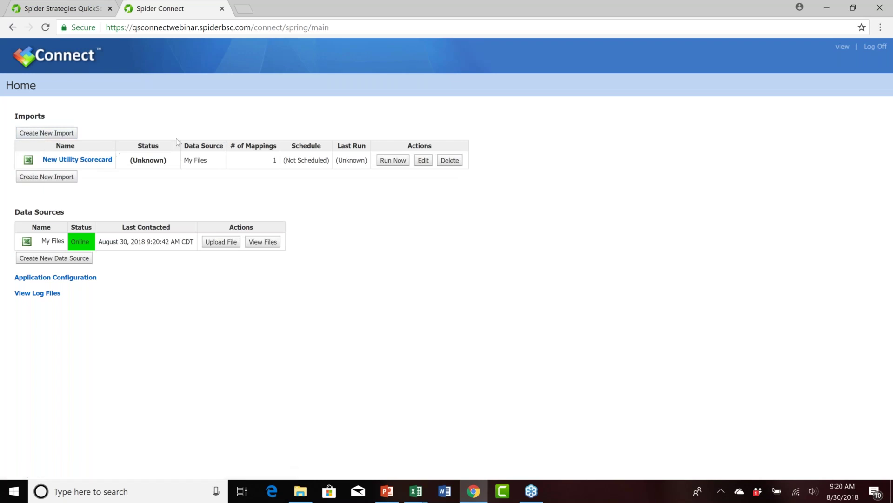
Run the New Utility Scorecard import now and let it complete with Success status.
left_click(393, 161)
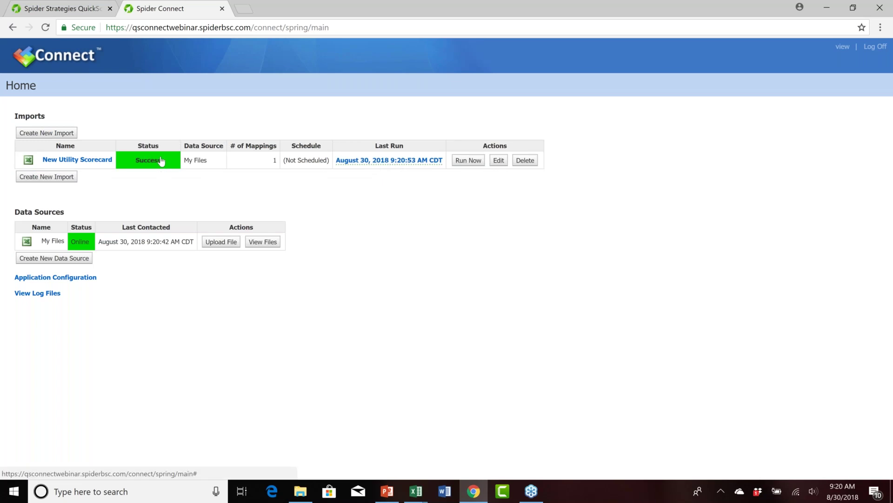
left_click(90, 8)
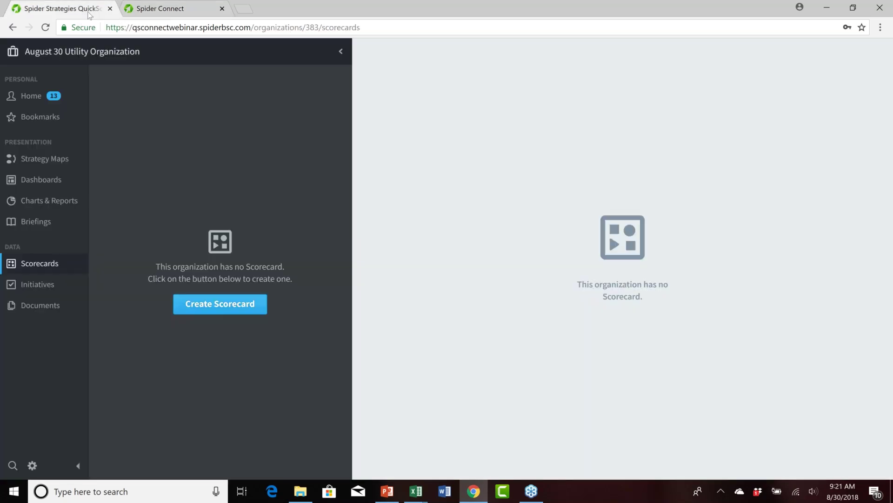
Reload QuickScore and open measure 1.1.a under objective 1.1 to check its $25 goal.
left_click(45, 27)
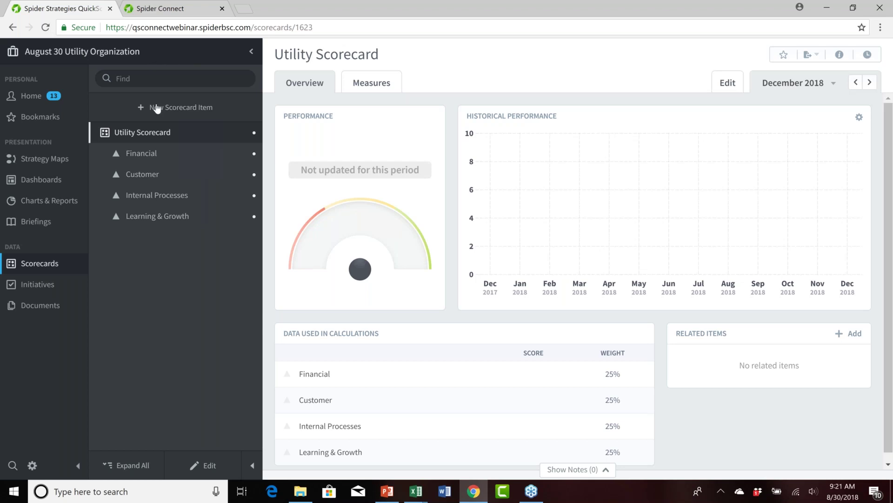
mouse_move(153, 134)
left_click(105, 154)
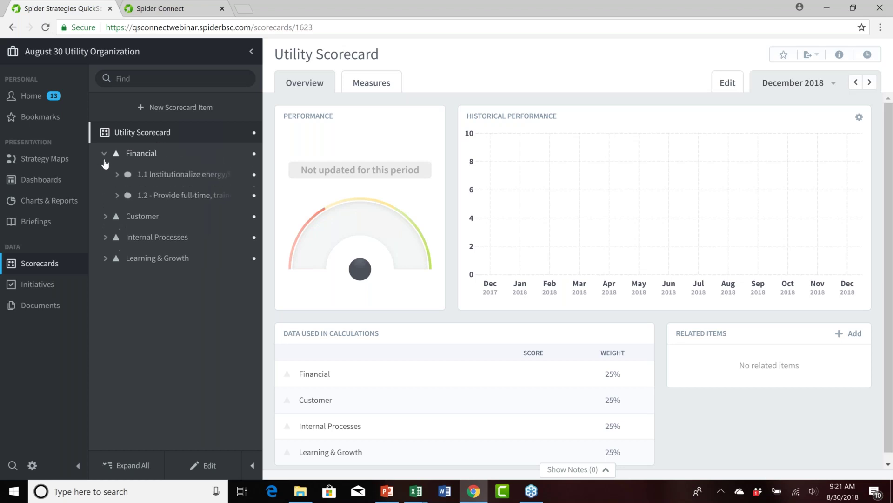
left_click(105, 216)
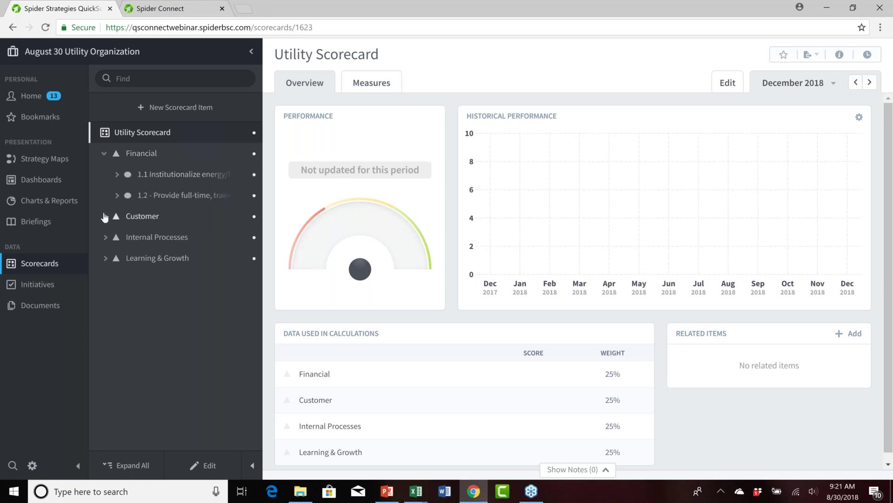
left_click(116, 175)
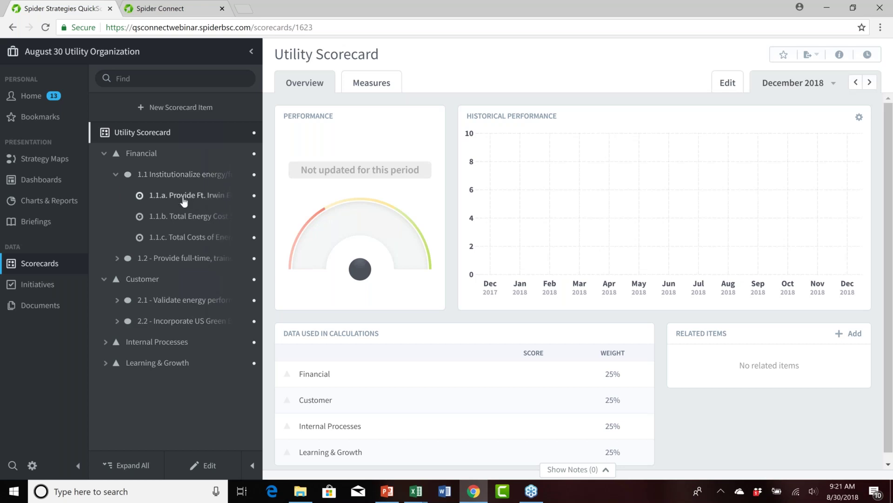
left_click(185, 196)
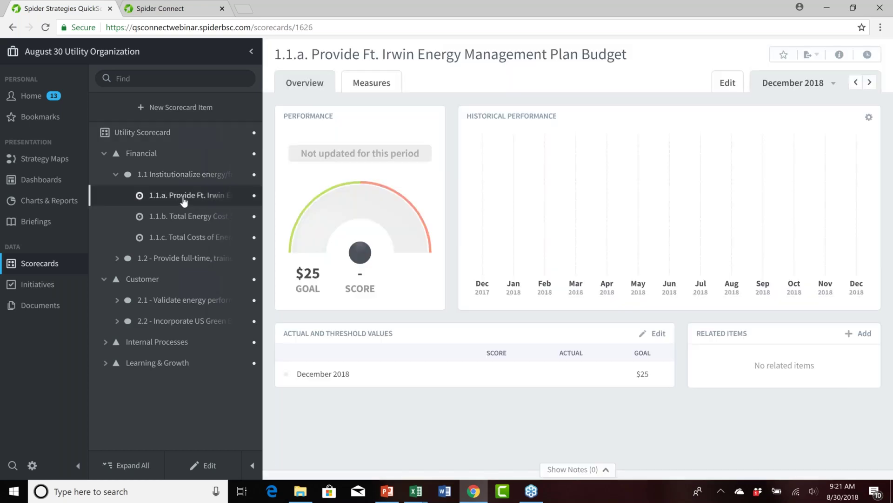
Collapse the Financial and Customer perspectives and bring the PowerPoint deck back.
left_click(107, 157)
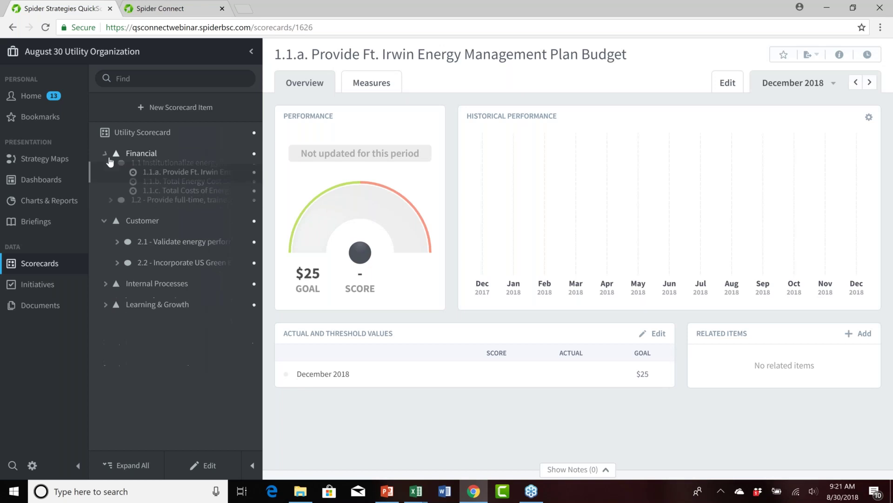
left_click(105, 175)
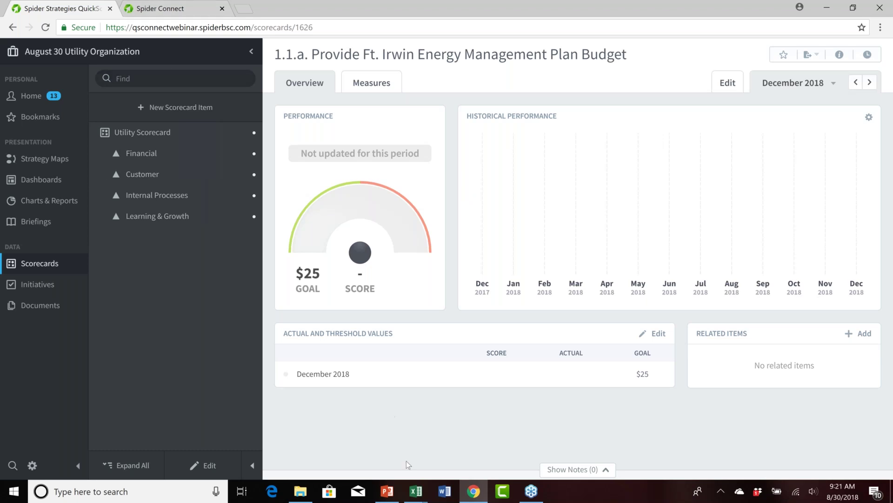
left_click(390, 492)
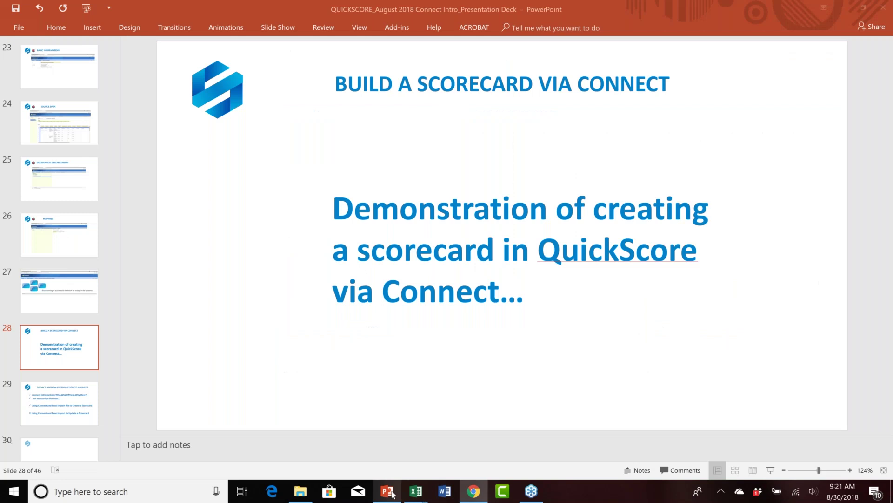
Resume the slide show from slide 28 and advance to the Today's Agenda slide.
left_click(770, 470)
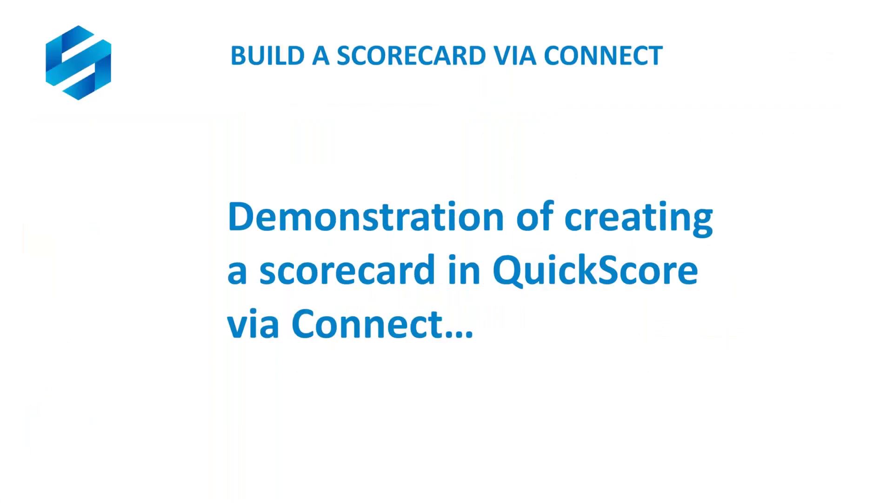
key("Right")
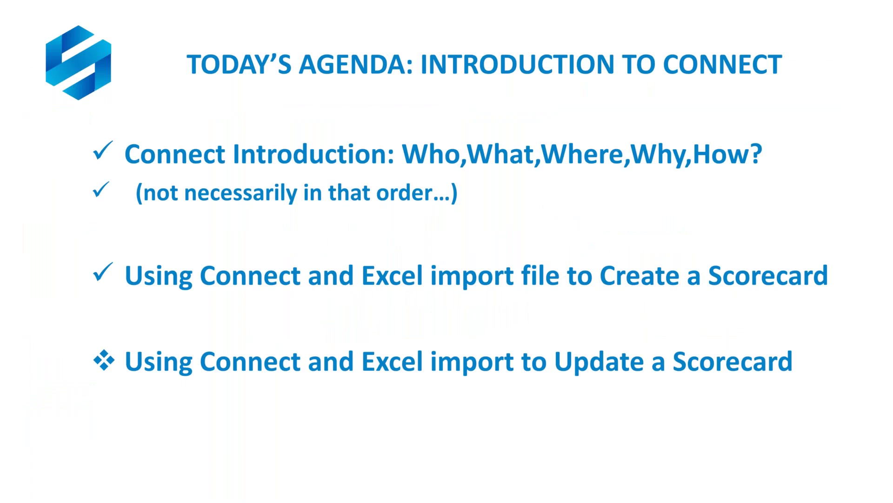
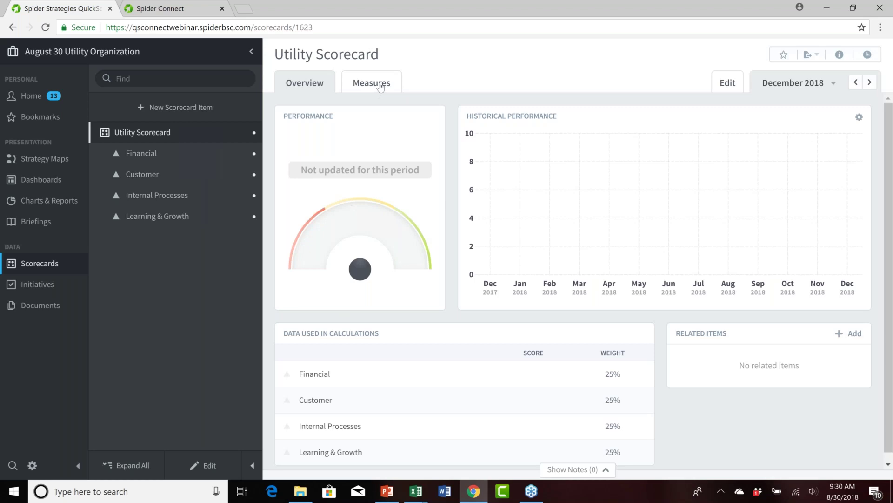
Show the Utility Scorecard's Measures table and list its Send To export destinations.
left_click(380, 86)
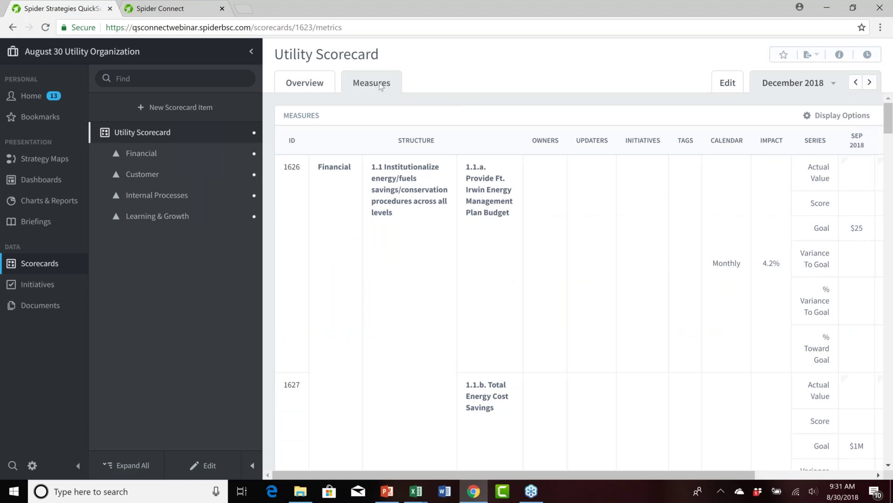
left_click(817, 57)
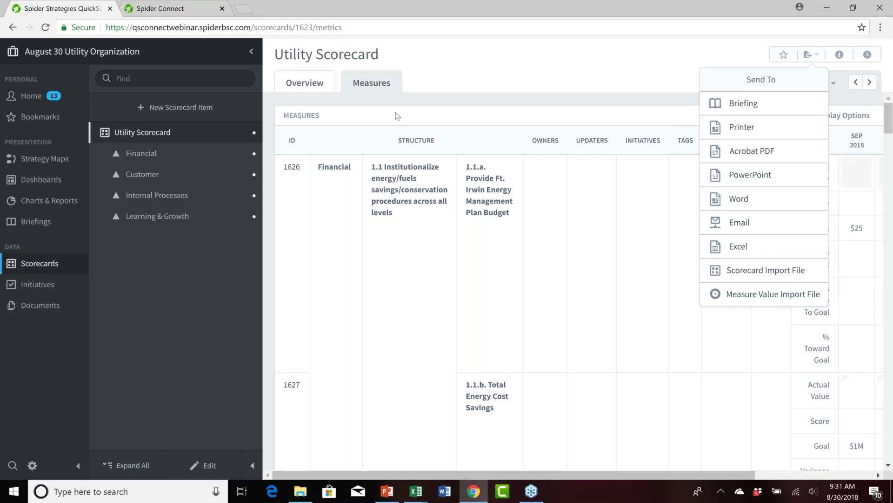
left_click(311, 85)
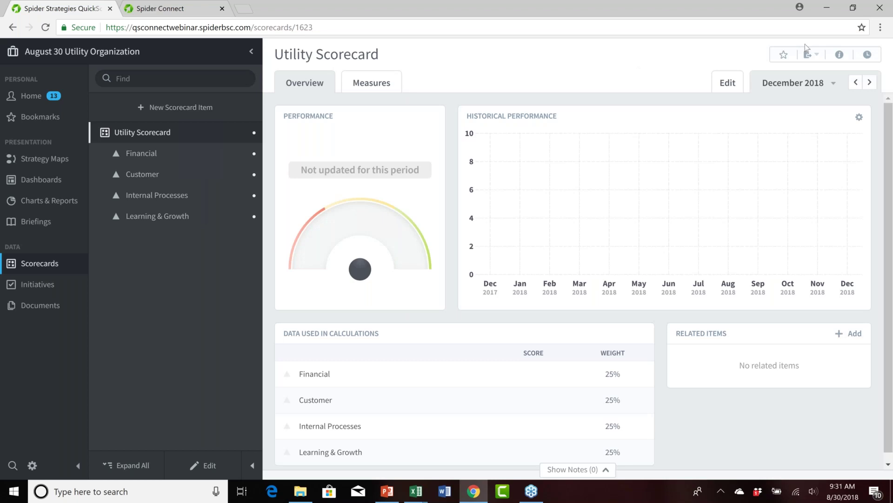
left_click(818, 55)
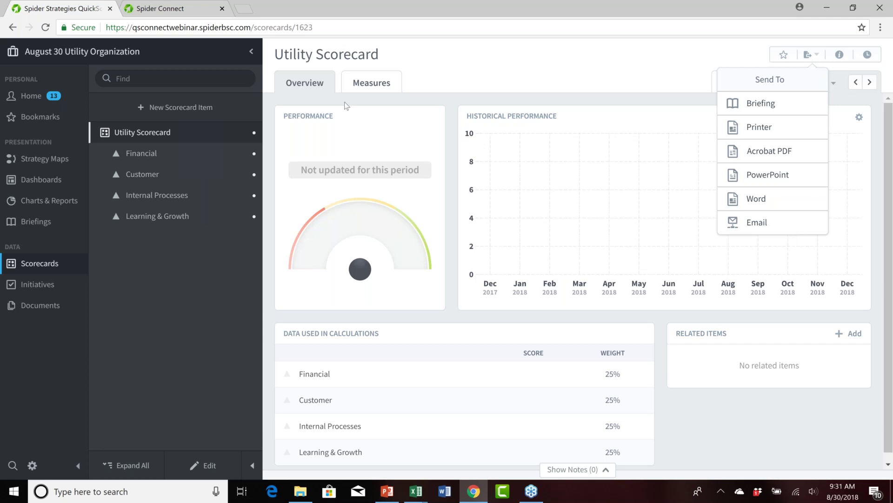
left_click(374, 84)
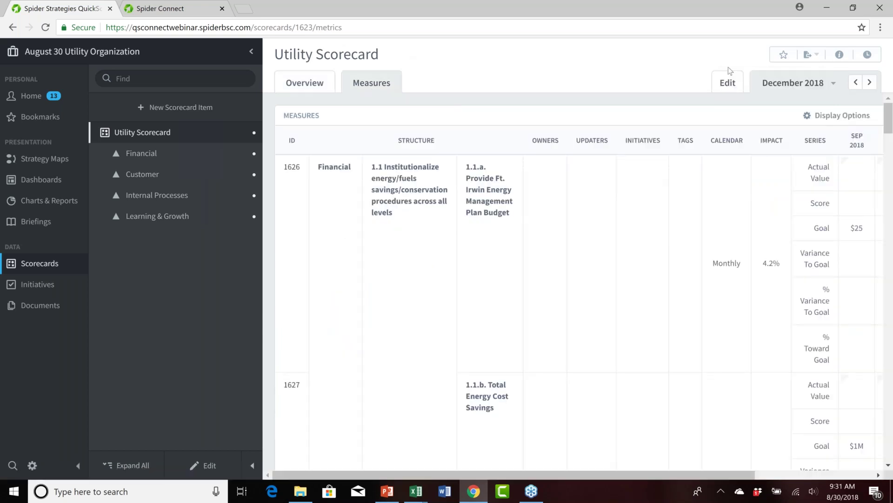
left_click(812, 54)
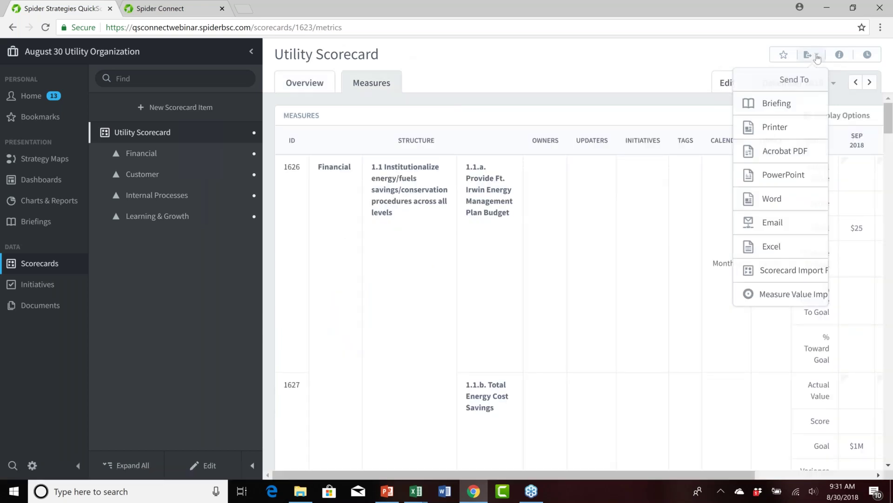
Start a Measure Value Import File for August 30 Utility Organization with cascade enabled.
left_click(774, 294)
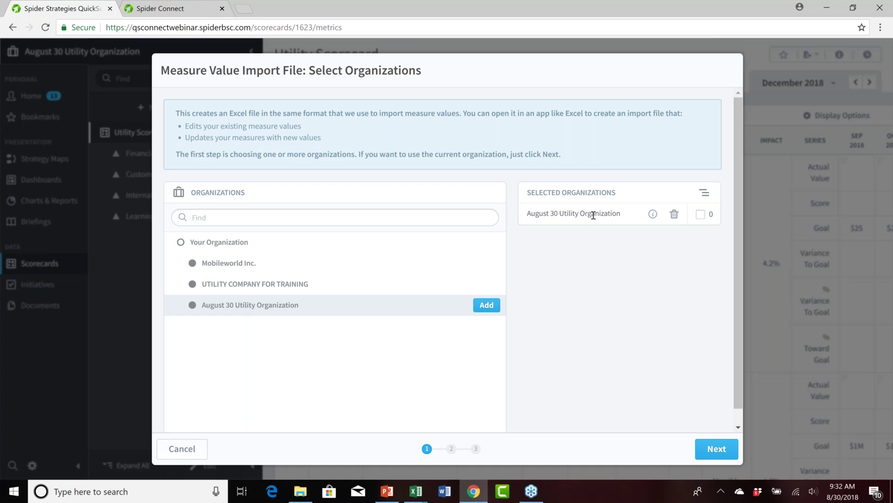
left_click(700, 214)
double_click(703, 196)
left_click(721, 451)
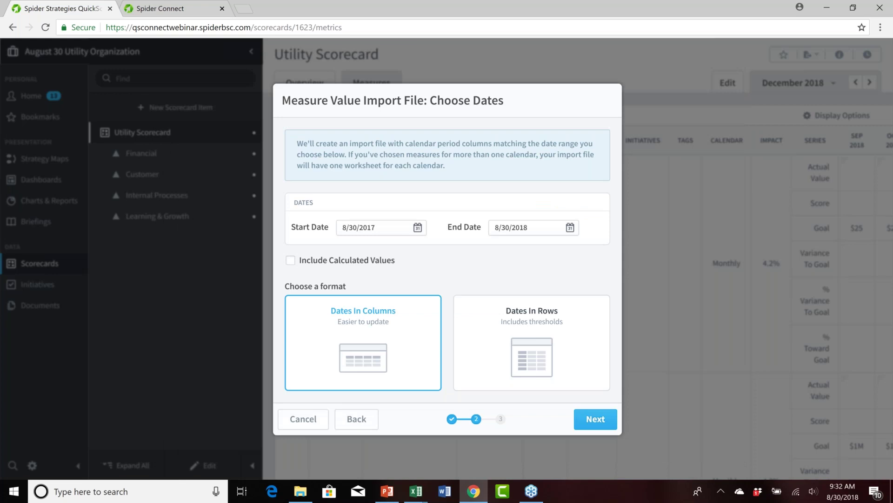
left_click(417, 228)
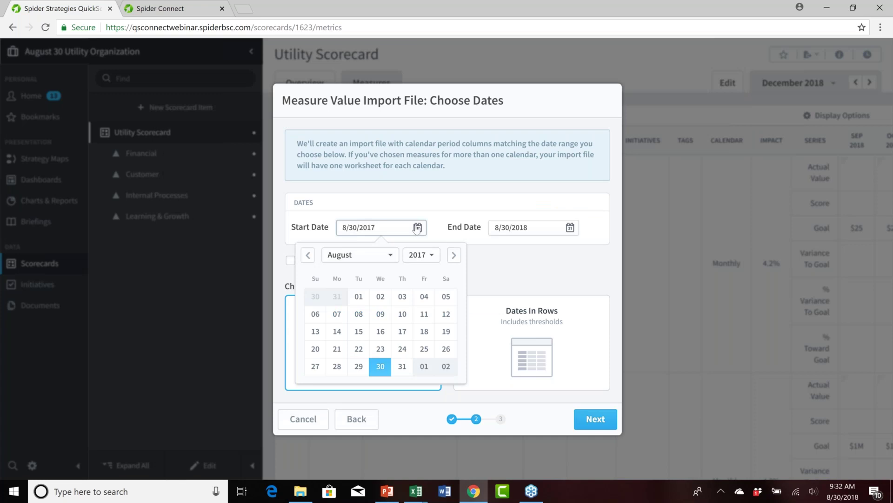
Set the import file's date range to 11/1/2017 through 11/30/2017.
left_click(454, 255)
left_click(454, 255)
left_click(454, 255)
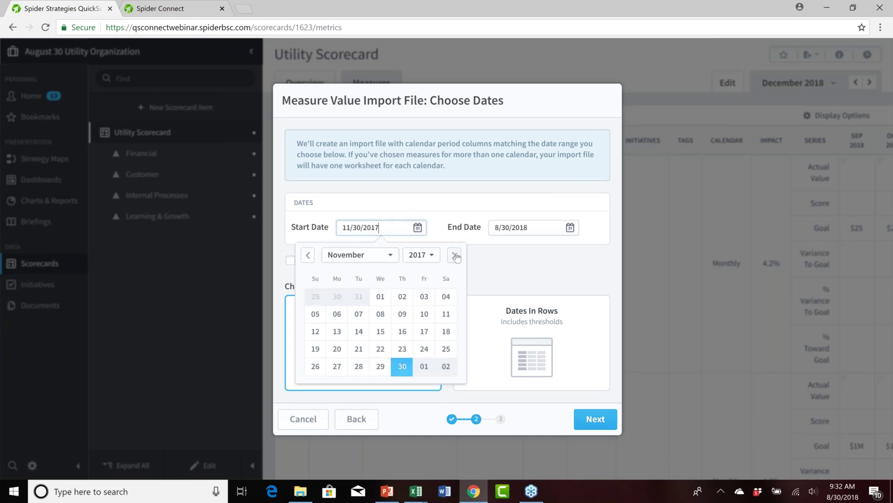
left_click(381, 296)
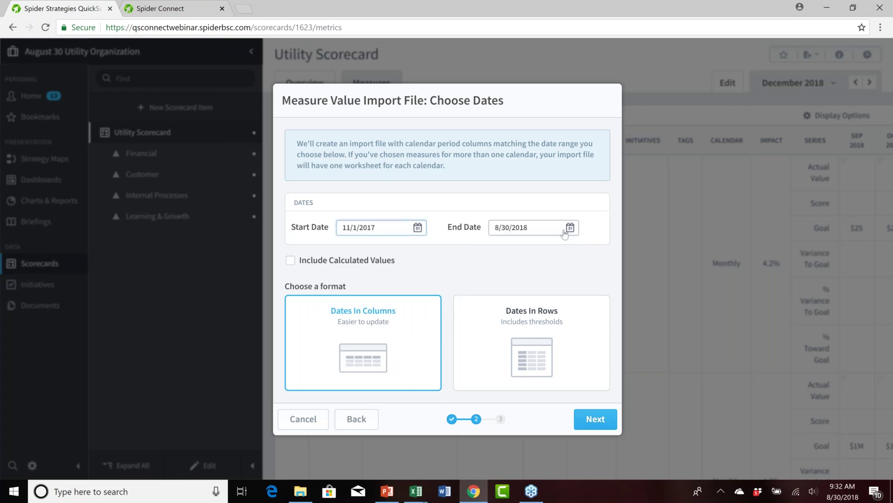
left_click(566, 230)
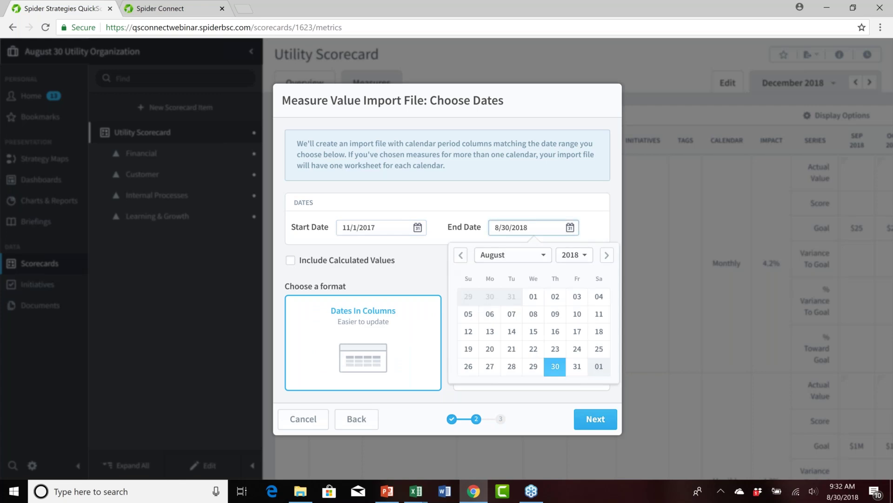
left_click(460, 255)
left_click(460, 255)
left_click(461, 255)
left_click(461, 255)
left_click(461, 255)
left_click(461, 255)
left_click(461, 255)
left_click(461, 255)
left_click(461, 255)
left_click(461, 255)
left_click(607, 255)
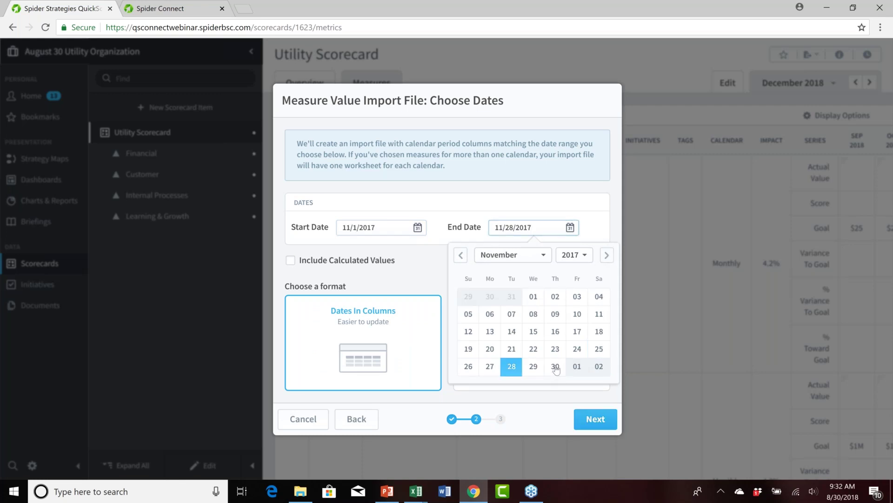
left_click(556, 367)
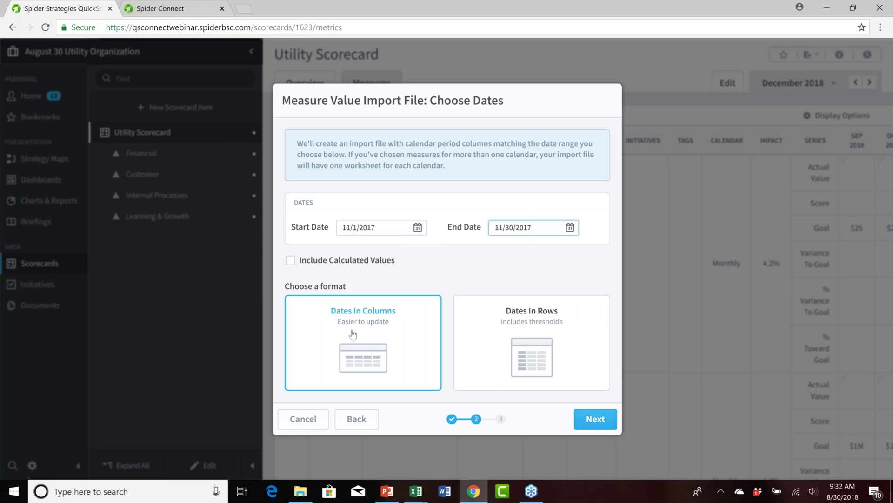
Keep the Dates In Columns layout and preview the import file.
left_click(556, 340)
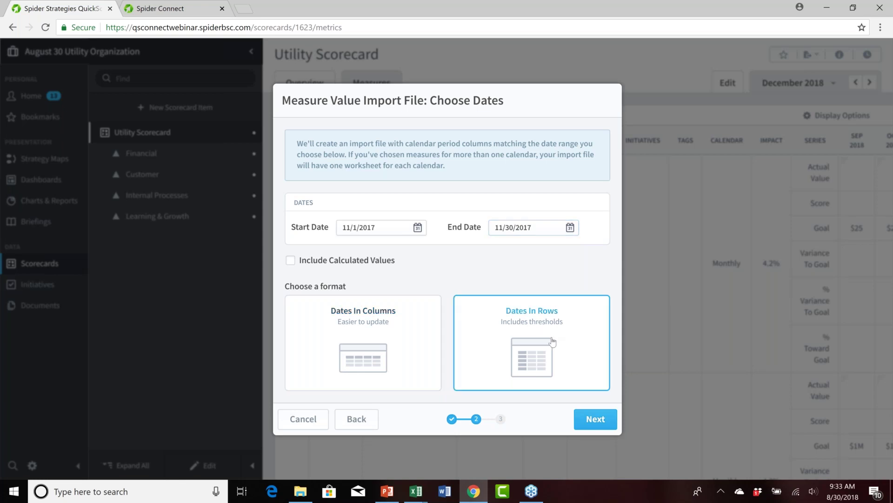
left_click(417, 337)
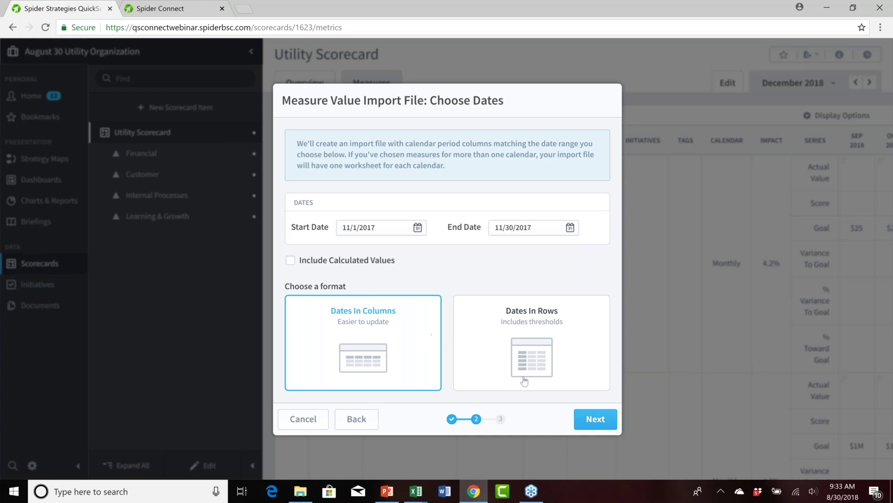
left_click(593, 429)
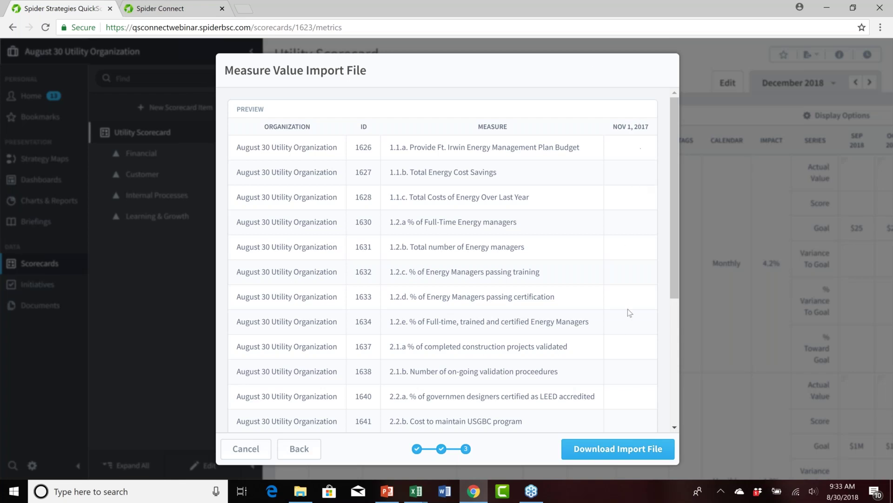
Download the one-month import file and open the .xlsx in Excel.
left_click(615, 453)
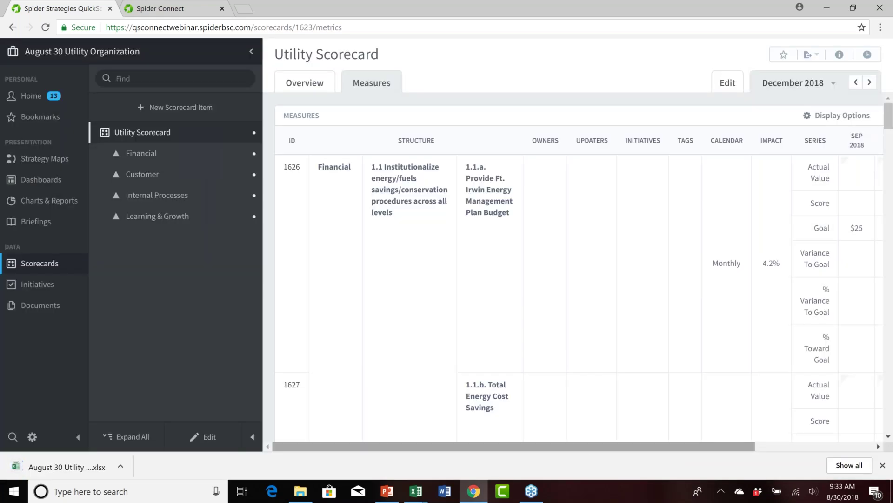
left_click(62, 467)
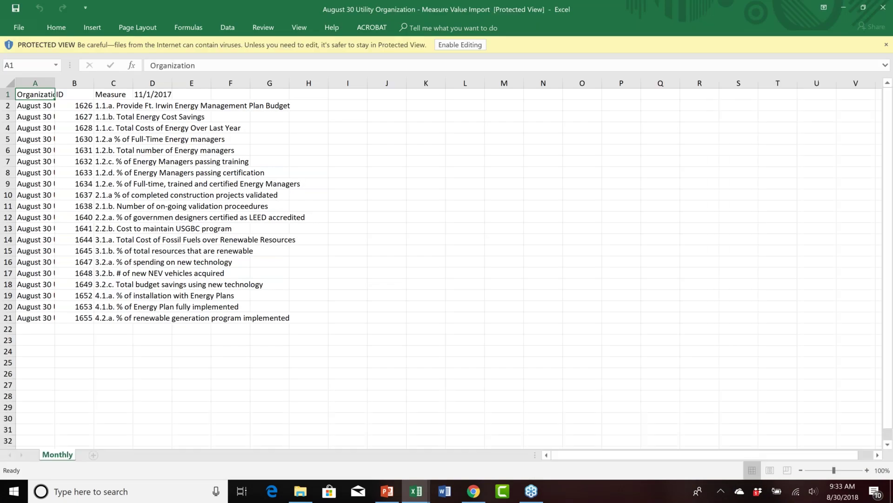
Enable editing, autofit columns A–D, and switch to the BSC Import for One Time_NO DATE COLUMN workbook.
left_click(445, 43)
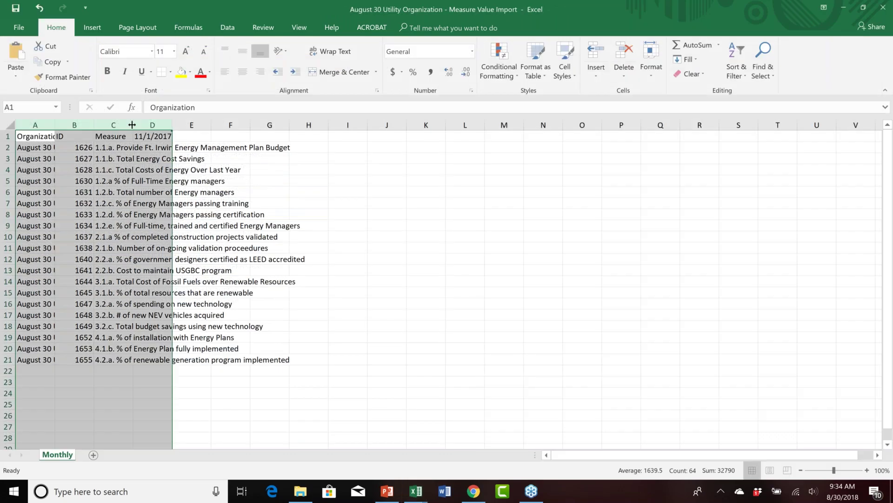
double_click(132, 125)
left_click(494, 158)
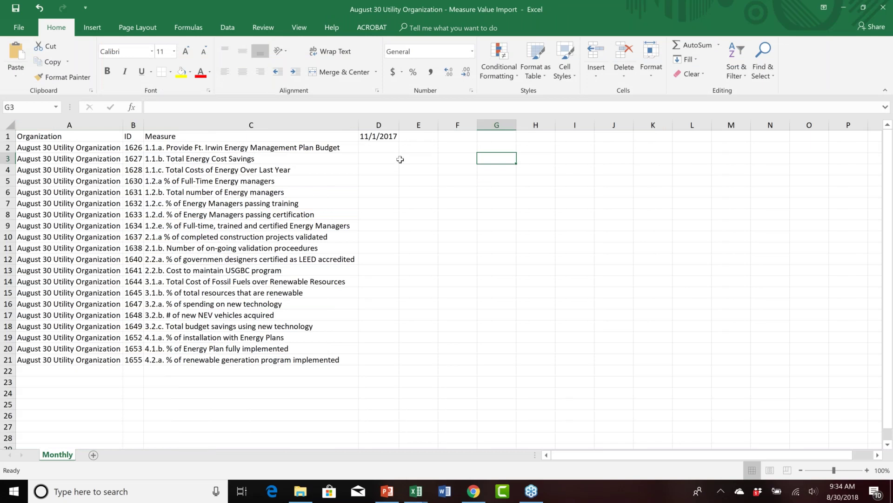
left_click(416, 492)
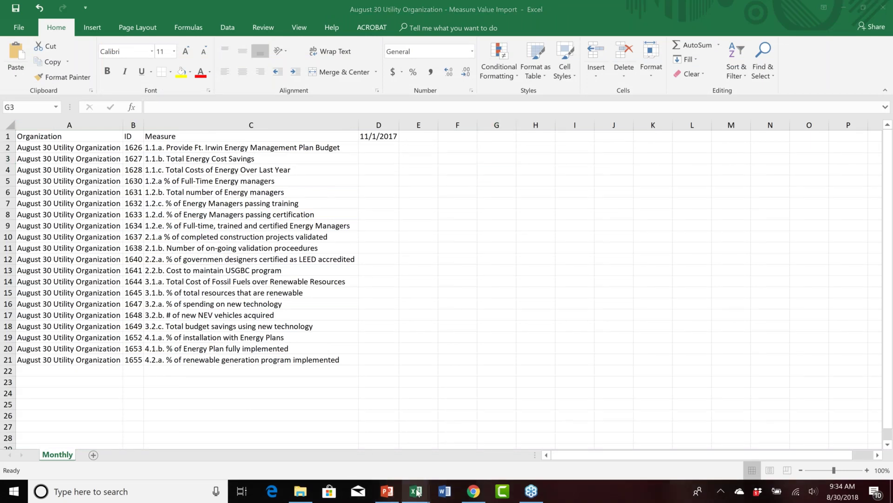
left_click(323, 435)
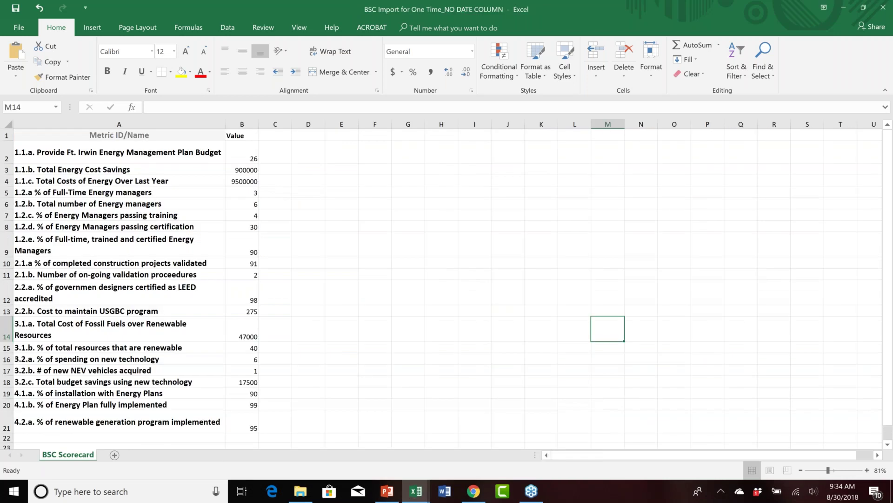
Copy the 20 values from B2:B21 and paste them into the import file's D2:D21.
left_click(241, 153)
left_click_drag(241, 194, 237, 425)
right_click(243, 392)
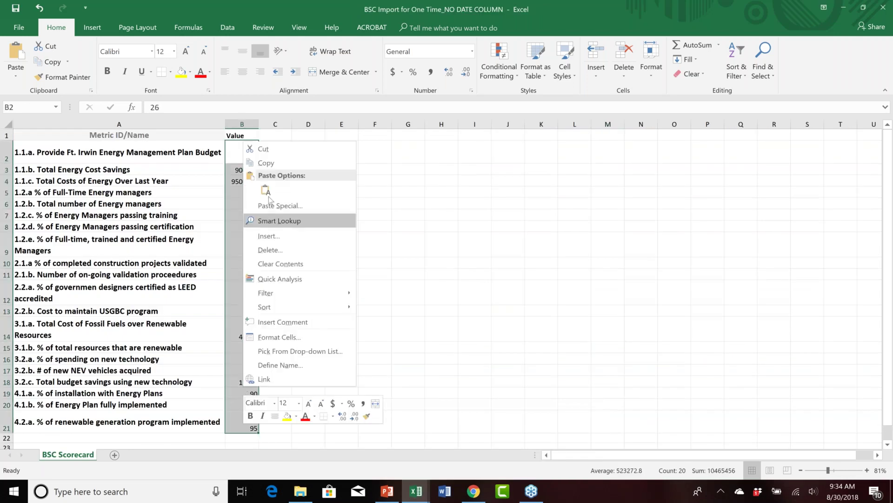
left_click(268, 162)
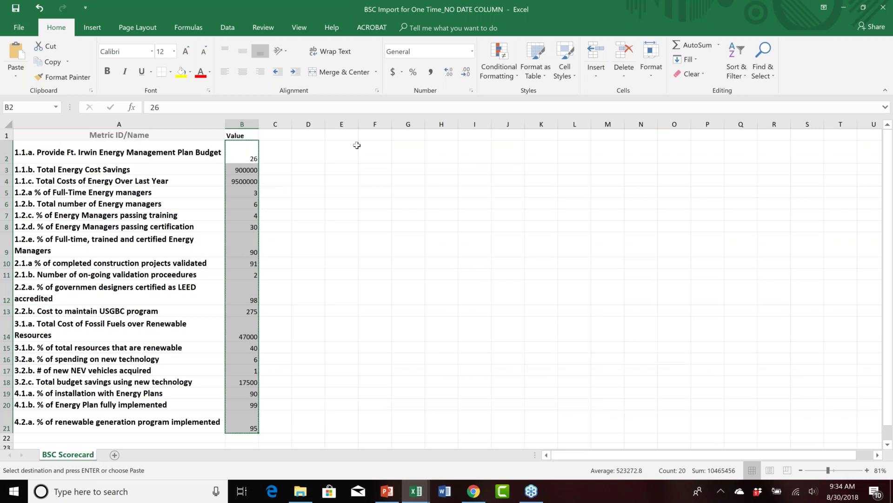
left_click(843, 7)
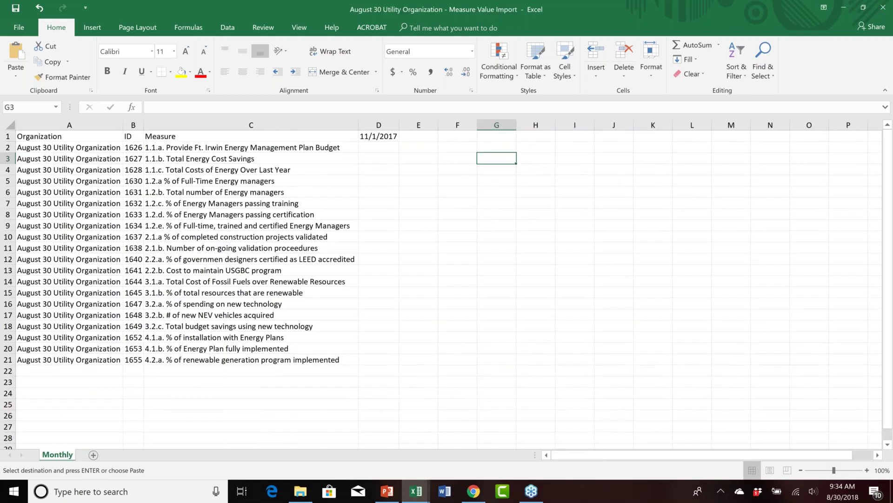
right_click(378, 147)
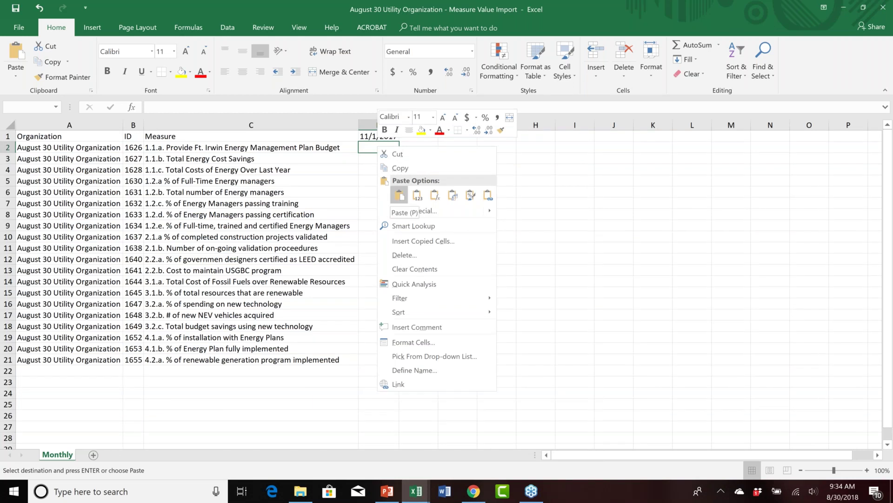
left_click(399, 195)
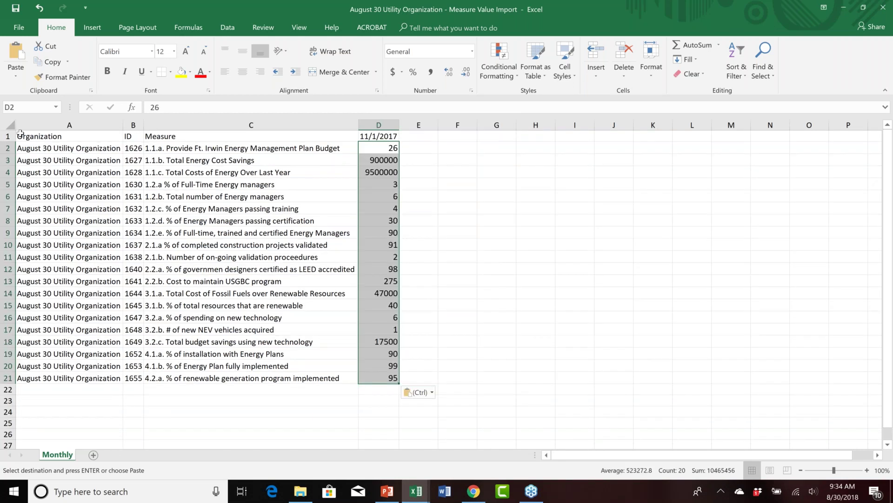
Save the workbook in the THURSDAY folder with 'ONE MONTH' appended to its name, then minimize Excel.
left_click(21, 29)
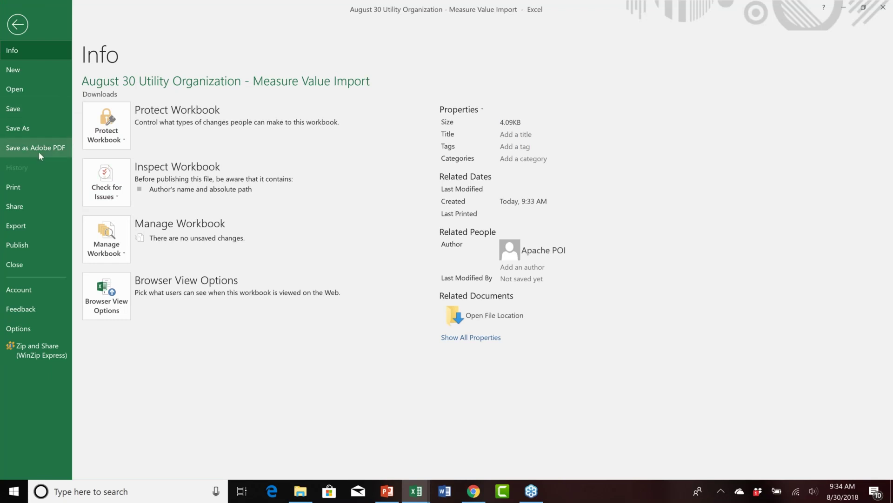
left_click(27, 131)
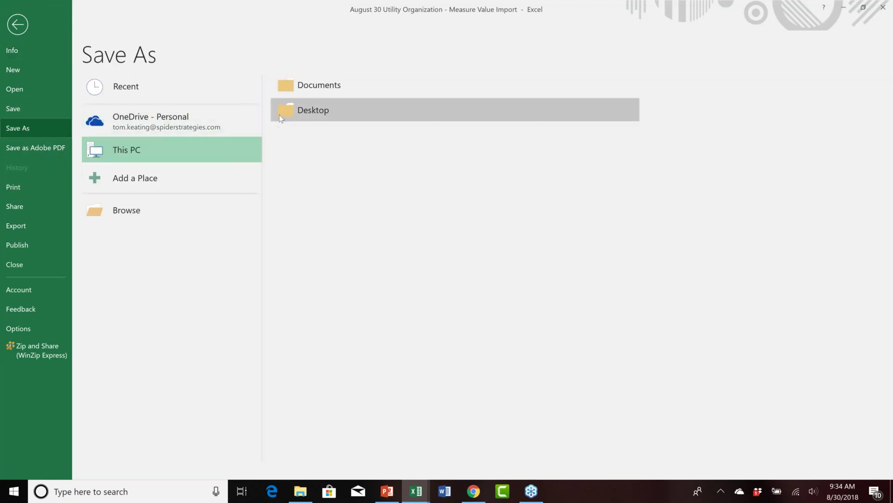
left_click(282, 113)
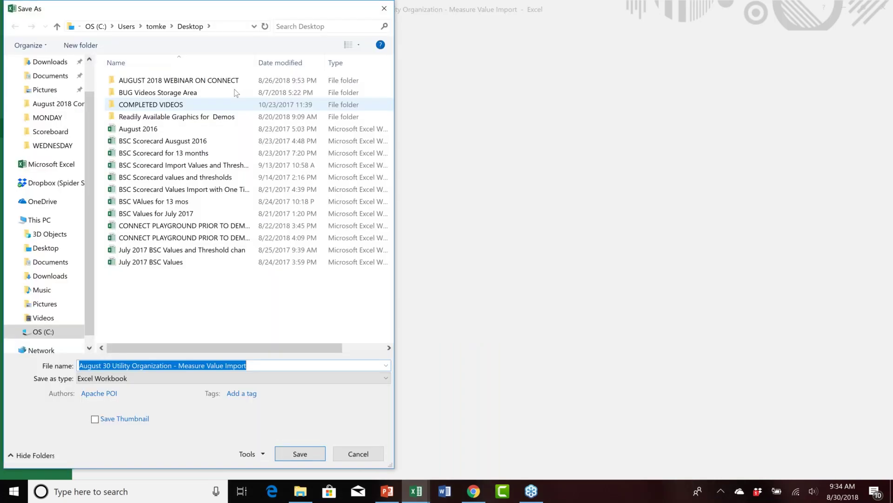
double_click(233, 81)
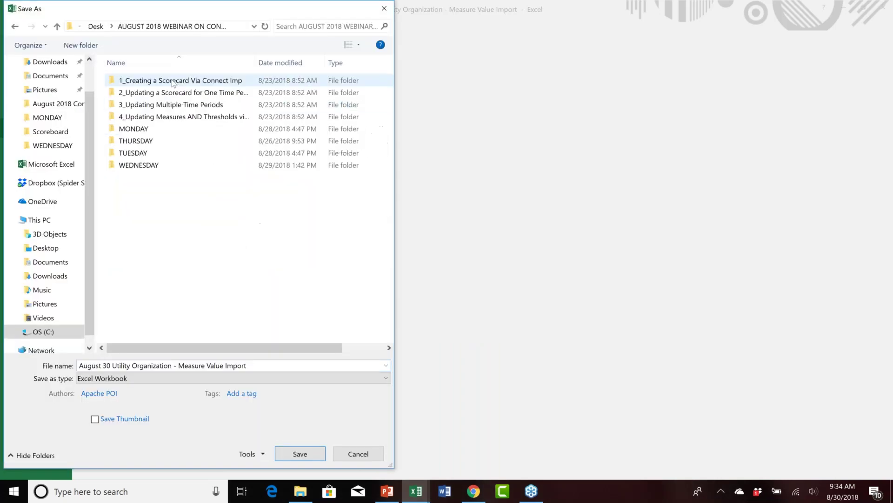
double_click(145, 138)
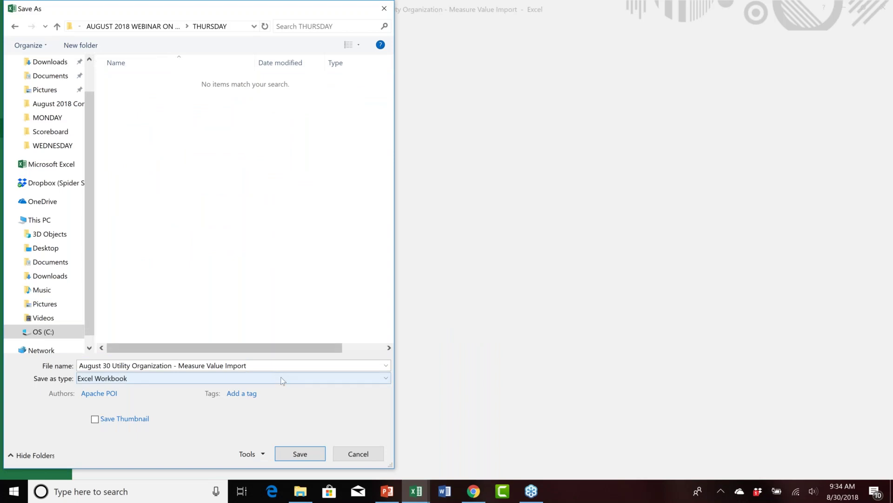
double_click(266, 365)
left_click(265, 364)
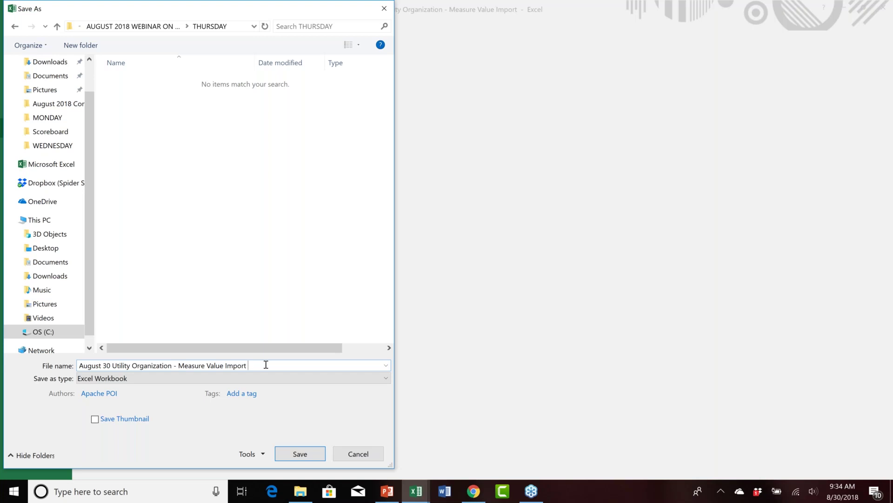
type("ONE MONTH")
left_click(312, 455)
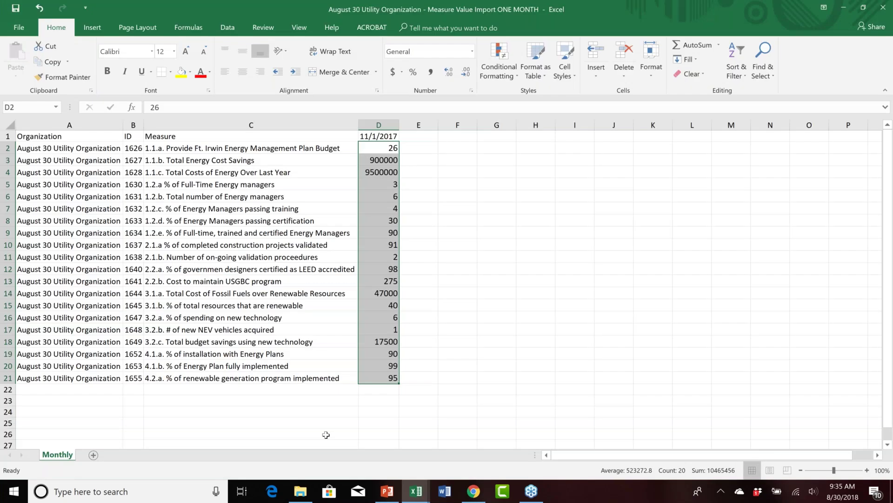
left_click(844, 9)
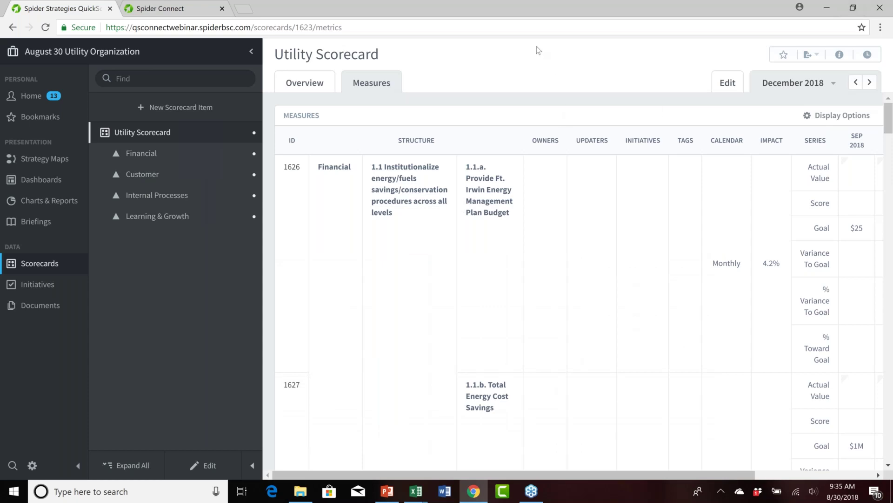
Start a new Measure Value Import File for August 30 Utility Organization.
left_click(818, 57)
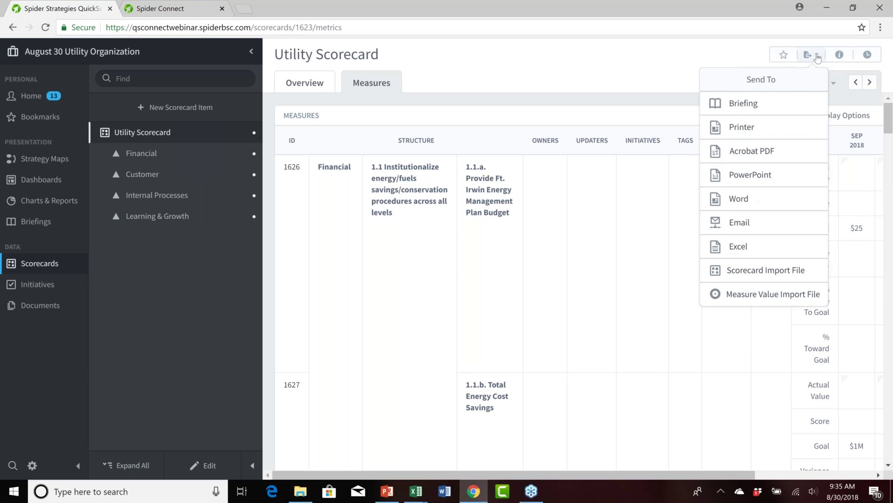
left_click(775, 295)
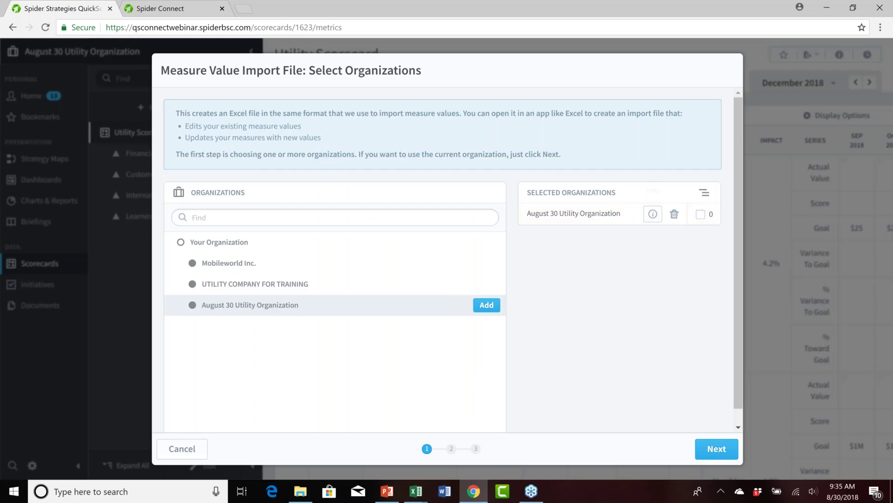
left_click(701, 214)
left_click(717, 450)
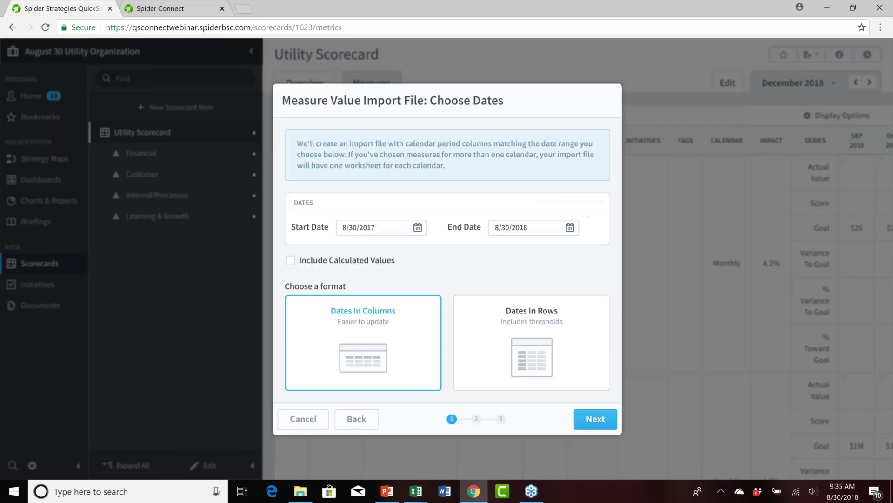
Set the range 12/1/2017 to 12/31/2018 in Dates In Columns and preview the file.
left_click(416, 228)
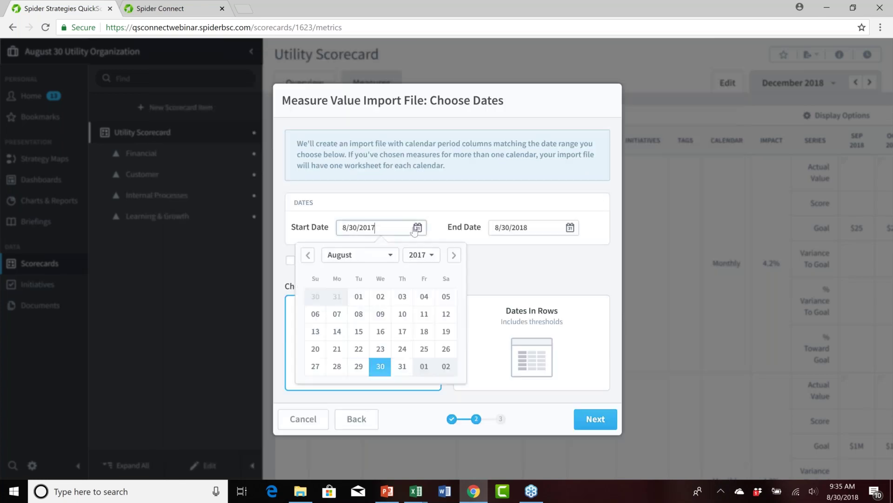
left_click(454, 255)
left_click(457, 259)
left_click(458, 259)
left_click(458, 259)
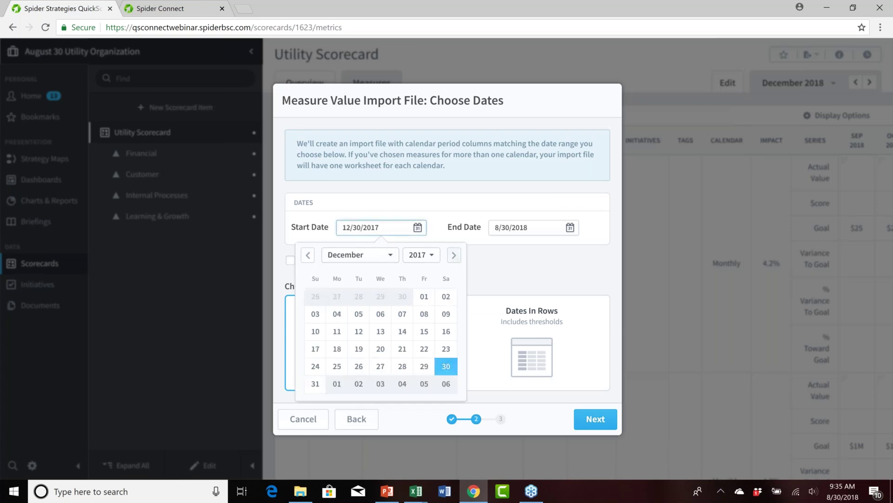
left_click(425, 298)
left_click(561, 230)
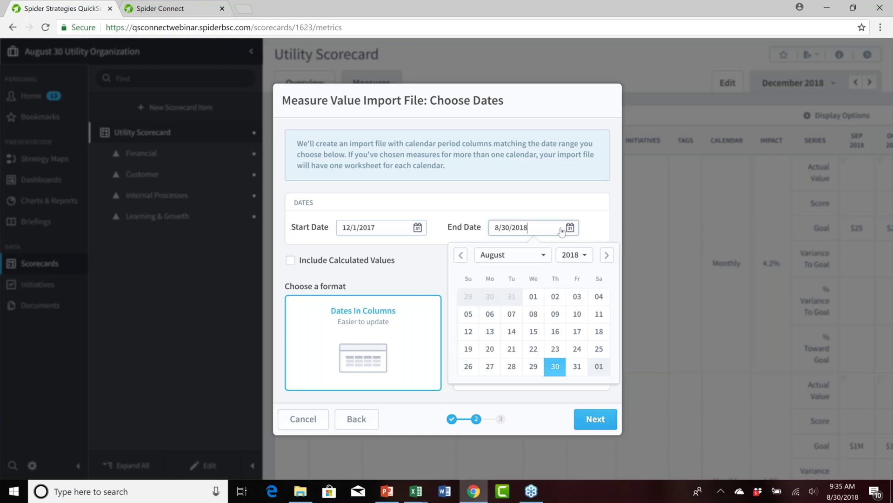
left_click(606, 255)
left_click(607, 255)
left_click(607, 255)
left_click(608, 256)
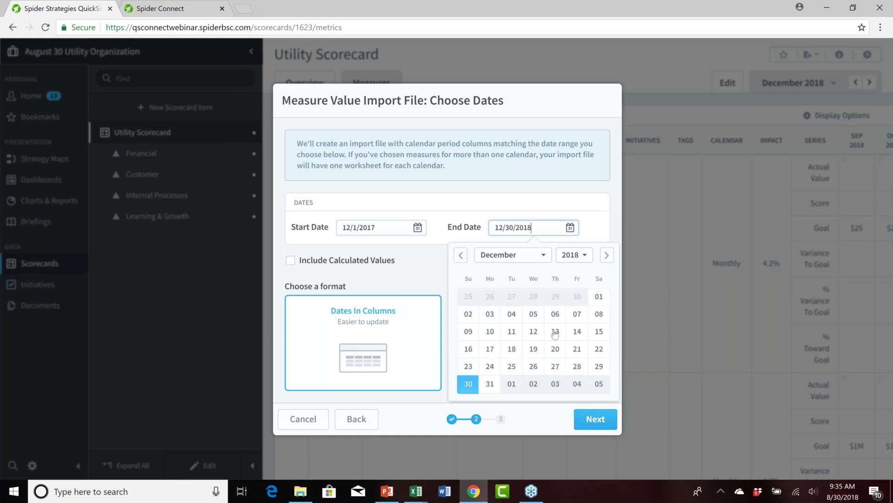
left_click(492, 386)
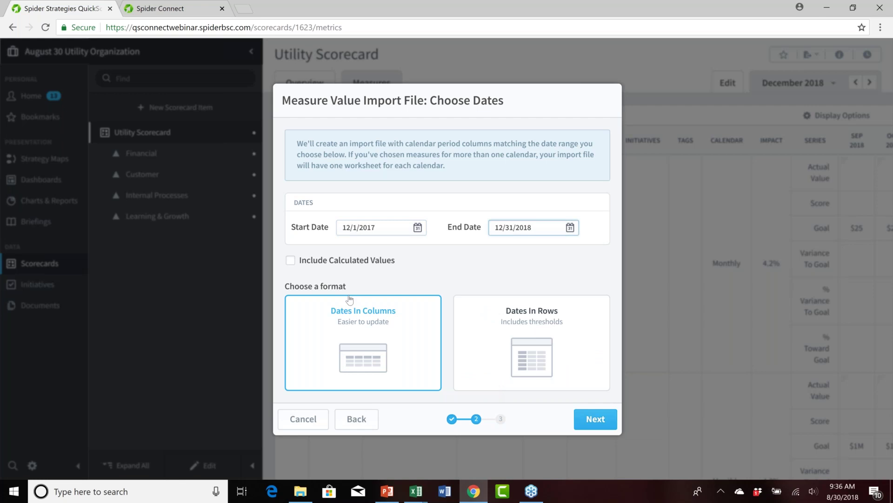
left_click(595, 419)
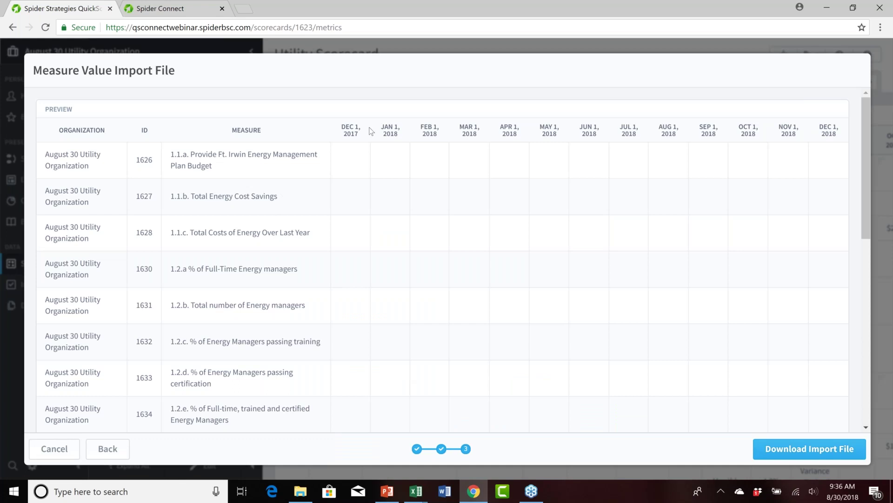
Download the multi-month import file and open the .xlsx in Excel.
left_click(815, 450)
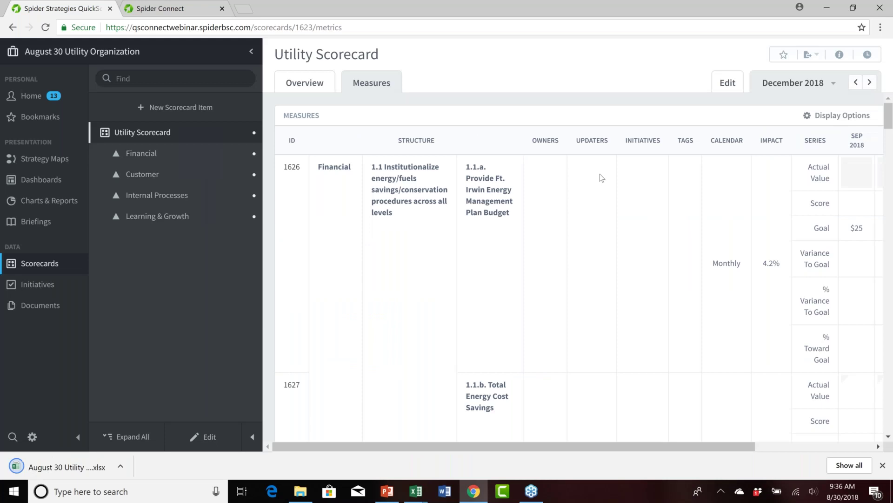
left_click(60, 469)
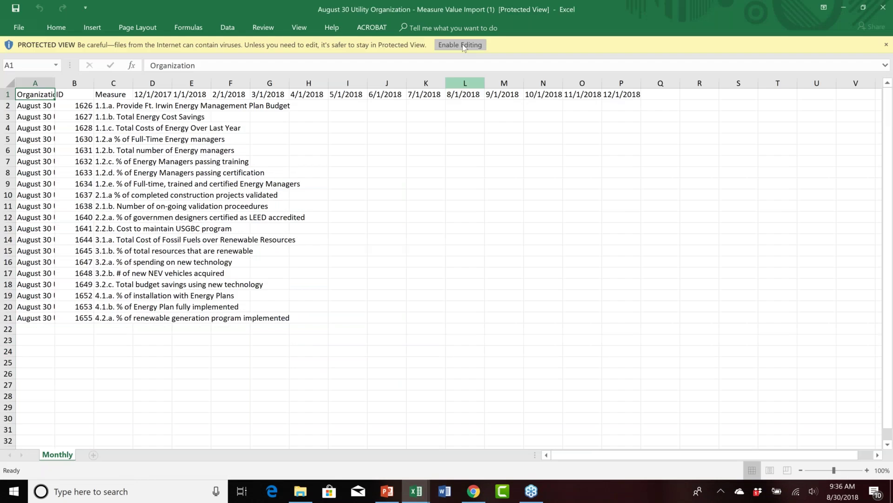
Enable editing in the downloaded import file and autofit columns A through Q.
left_click(462, 44)
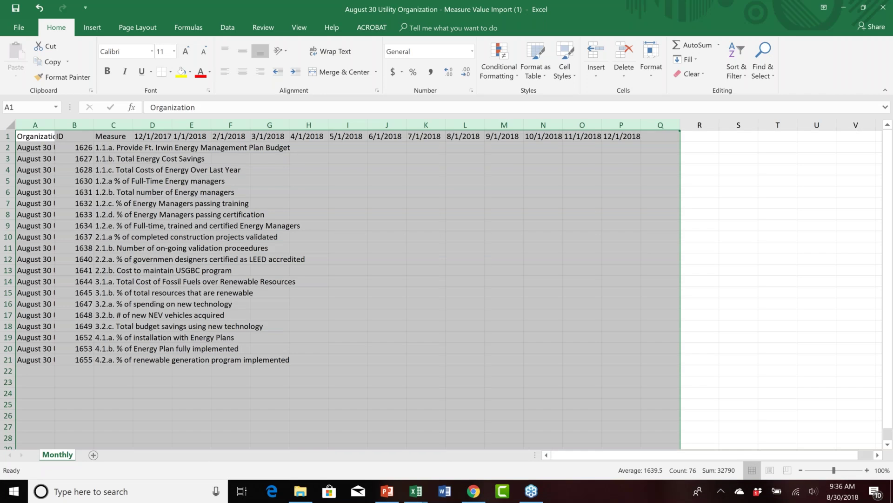
left_click_drag(485, 125, 484, 125)
double_click(485, 124)
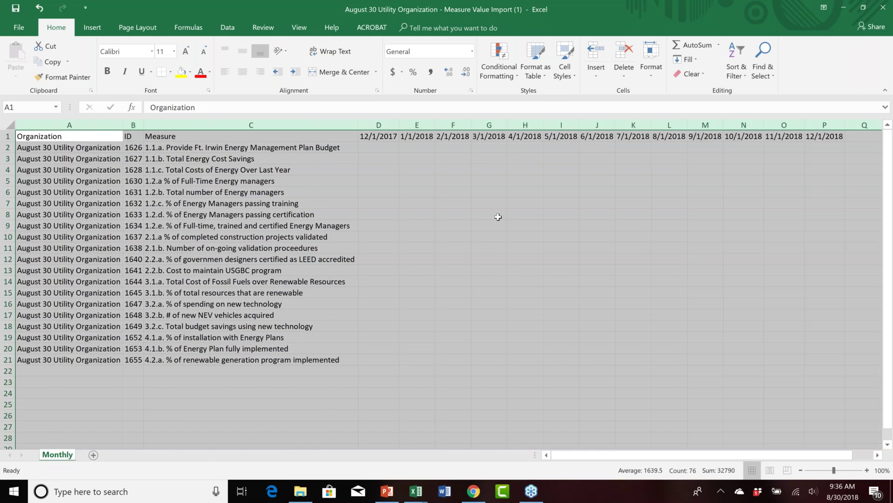
left_click(498, 217)
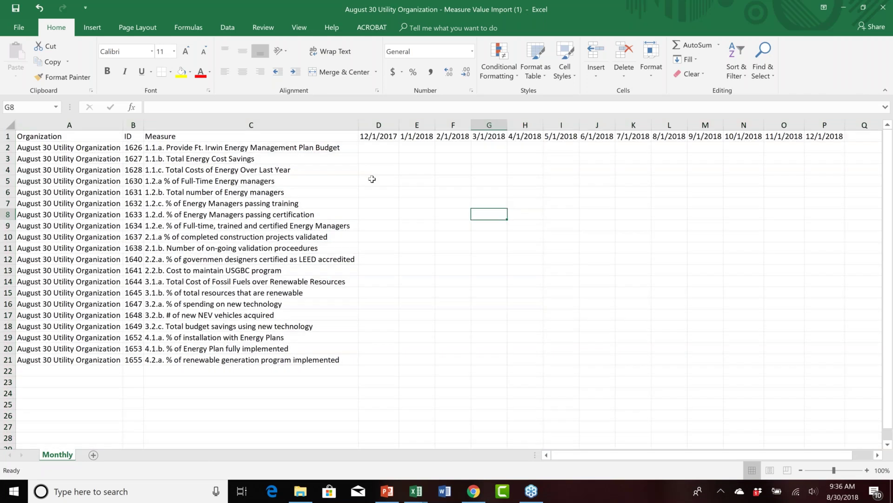
left_click(417, 492)
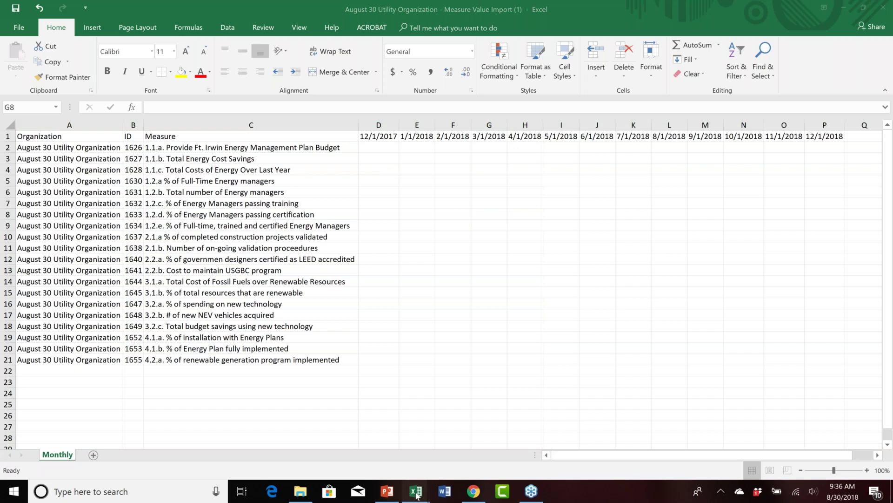
left_click(416, 493)
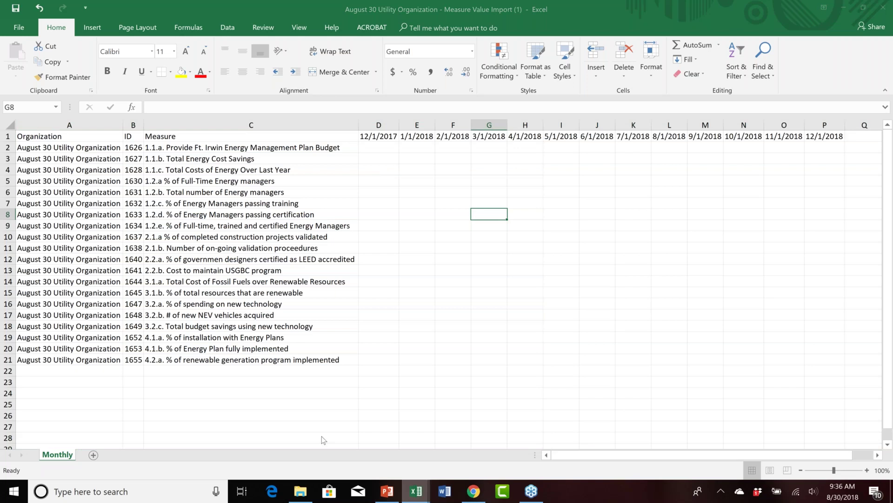
Copy the 13 months of values from the measures workbook and paste them starting at D2.
left_click(322, 436)
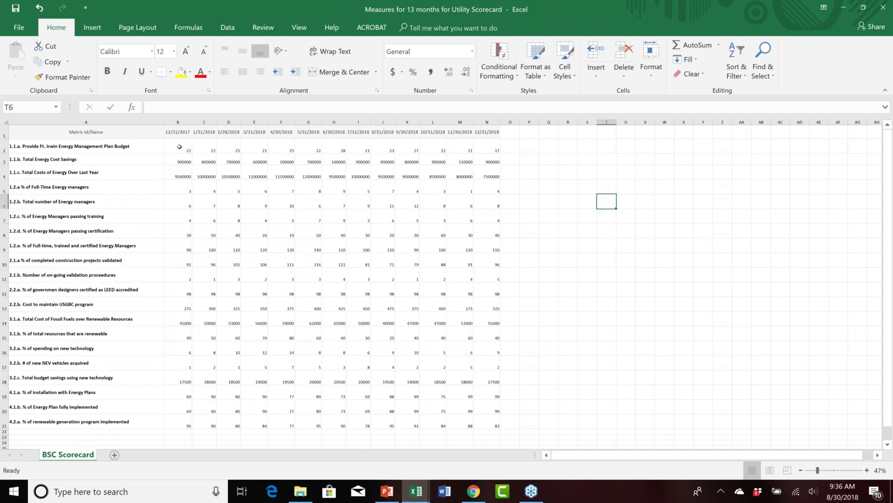
left_click_drag(179, 147, 497, 421)
right_click(461, 422)
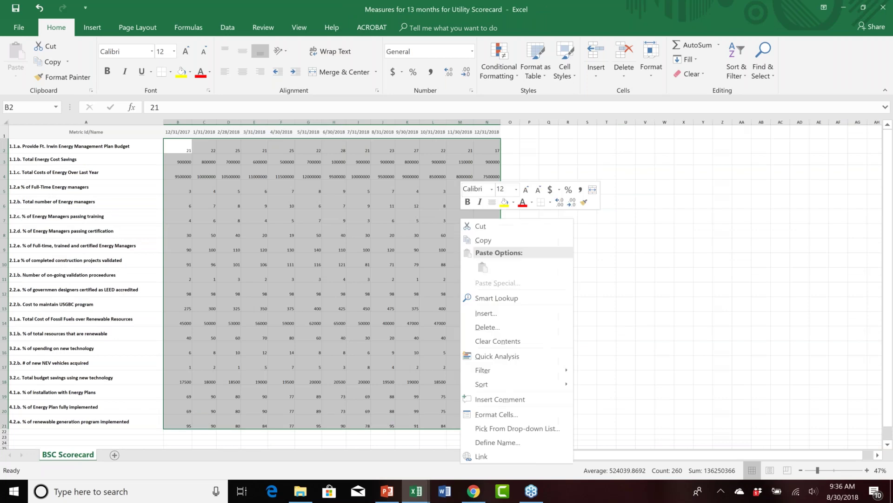
left_click(482, 240)
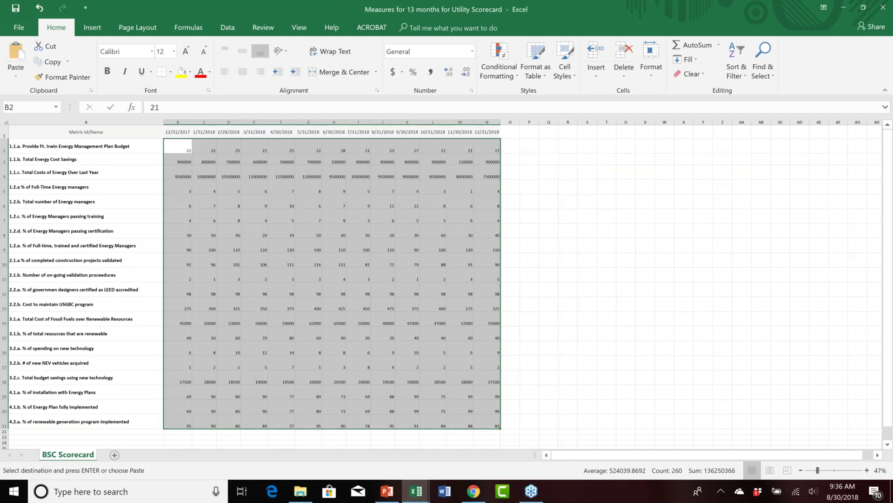
left_click(845, 10)
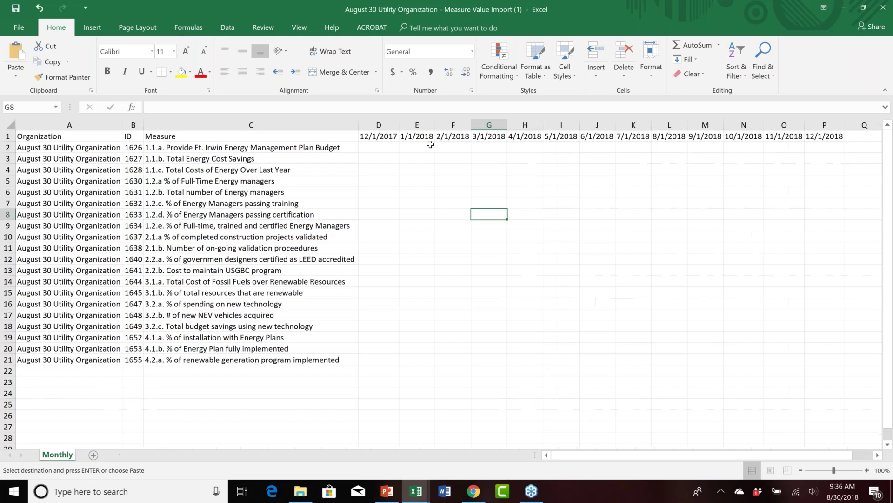
right_click(378, 148)
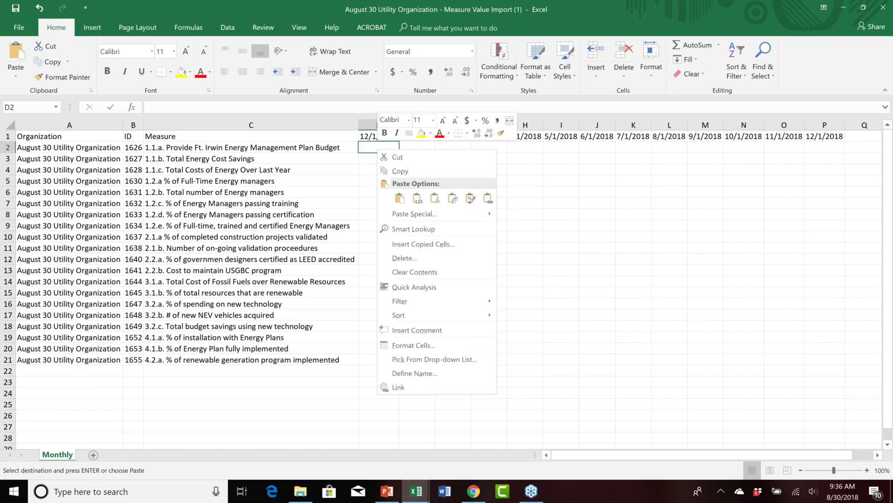
left_click(399, 198)
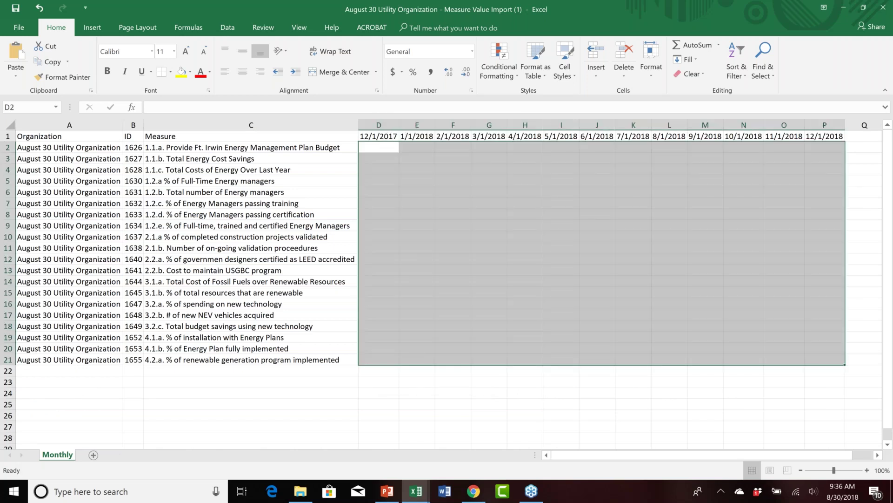
left_click(458, 403)
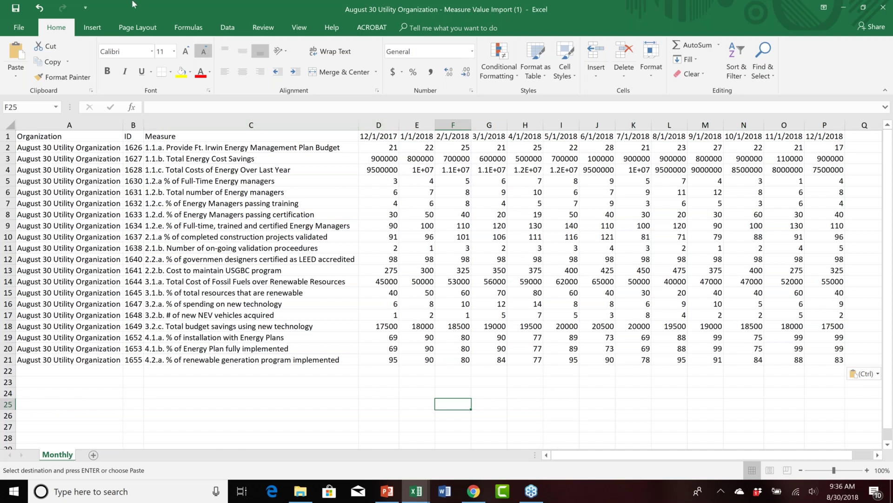
Save a copy to Desktop > AUGUST 2018 WEBINAR ON CONNECT > THURSDAY, replacing '(1)' with 'MANY MONTHS'.
left_click(20, 28)
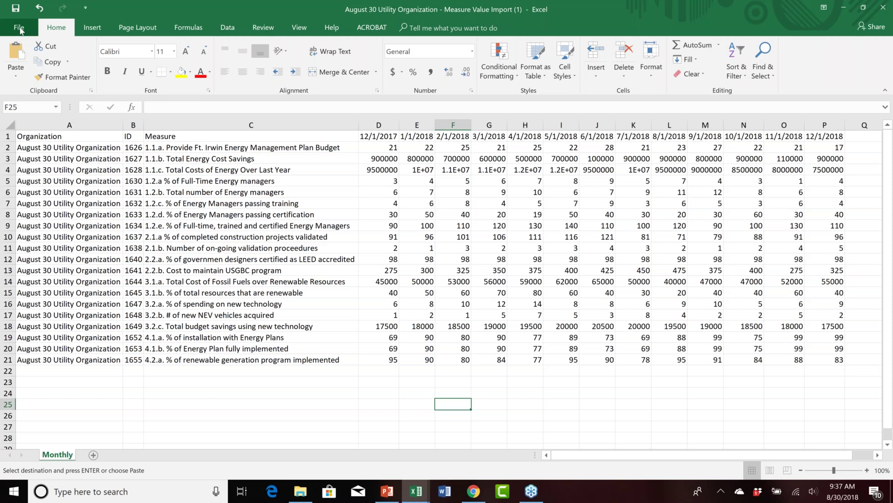
left_click(17, 128)
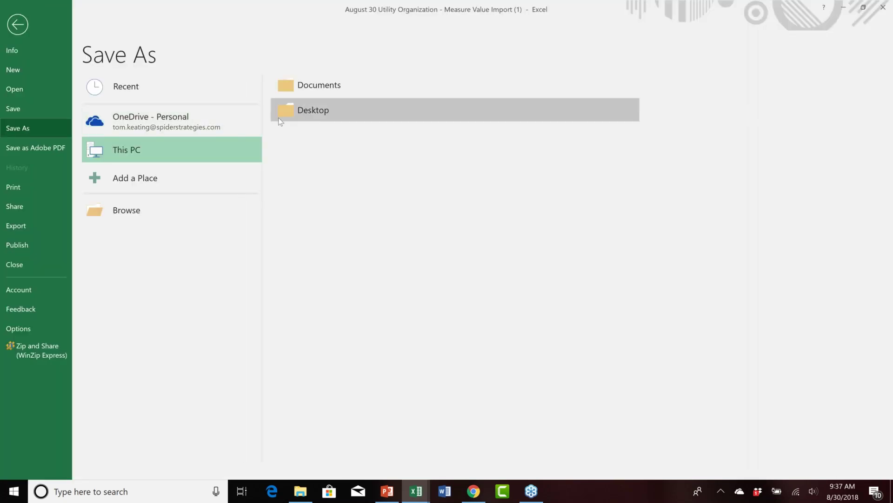
left_click(304, 113)
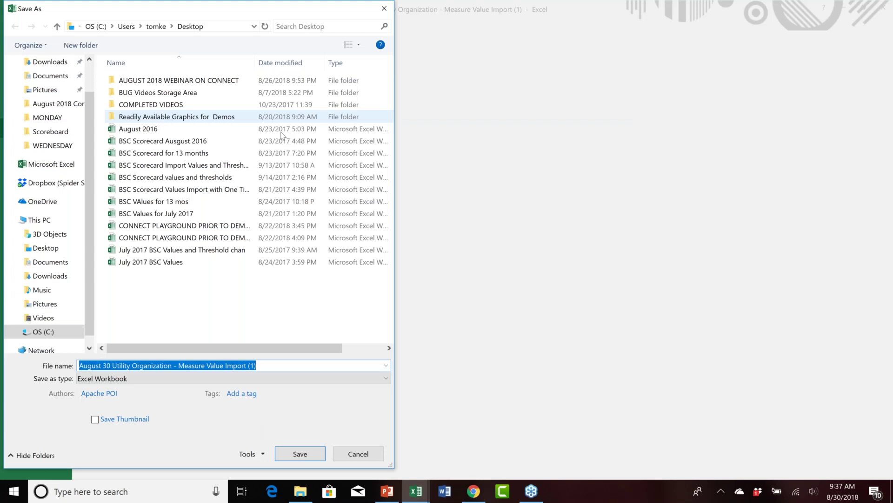
double_click(173, 81)
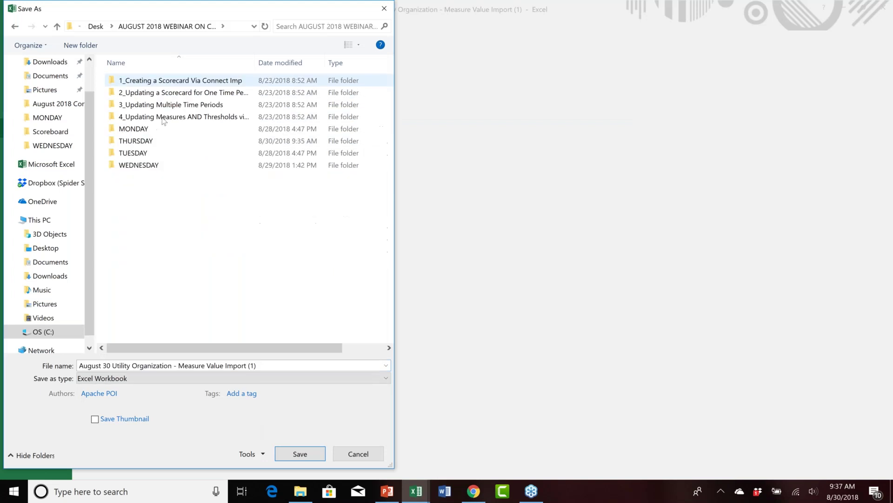
double_click(141, 140)
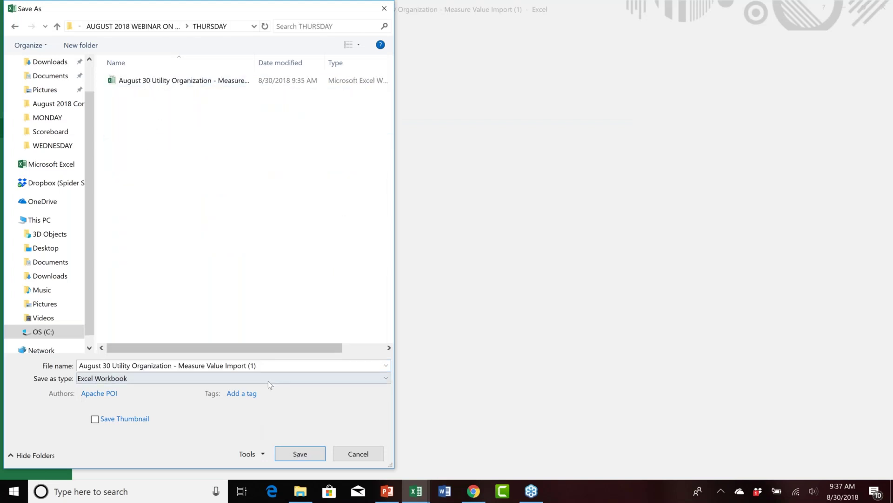
left_click(258, 366)
left_click_drag(258, 366, 248, 366)
key("BackSpace")
type("MAN")
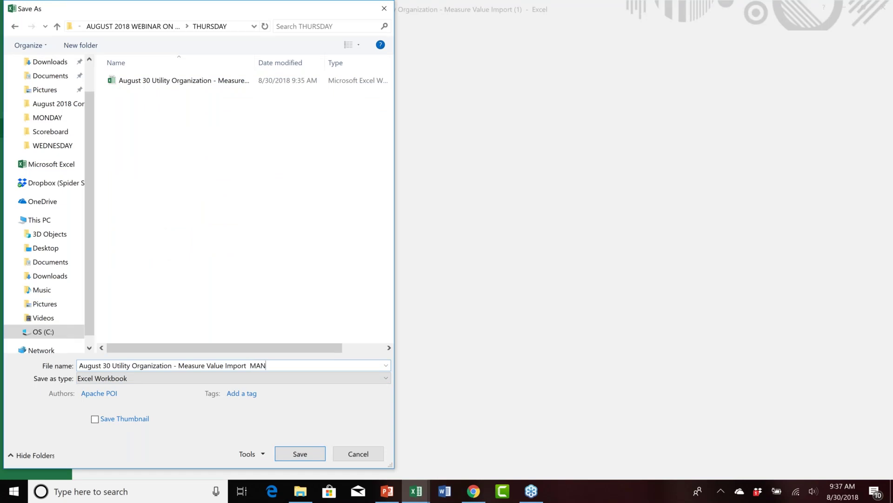
type("Y MONTHA")
key("BackSpace")
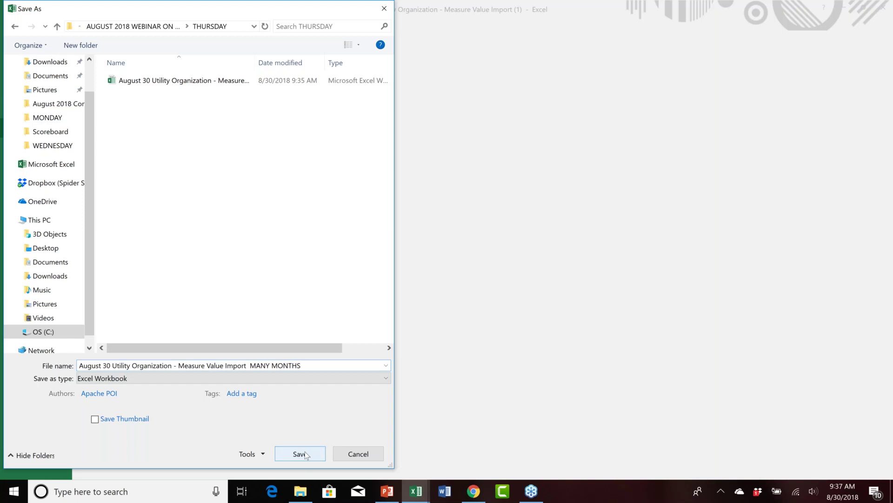
left_click(305, 452)
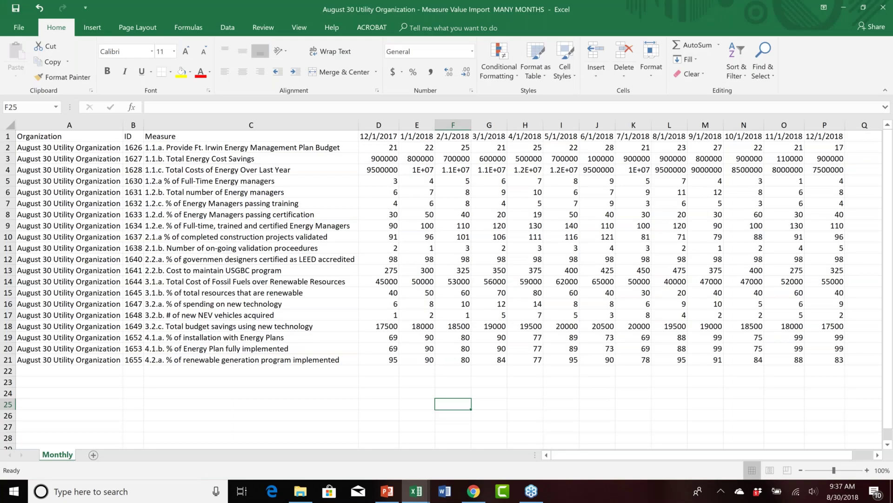
Minimize both Excel workbooks, glance at the PowerPoint slide, and return to Spider Connect's home page.
left_click(845, 10)
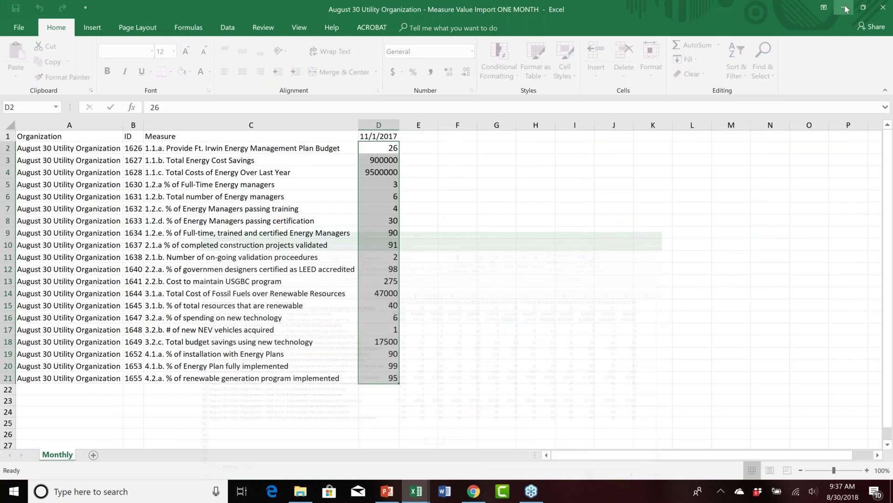
left_click(846, 10)
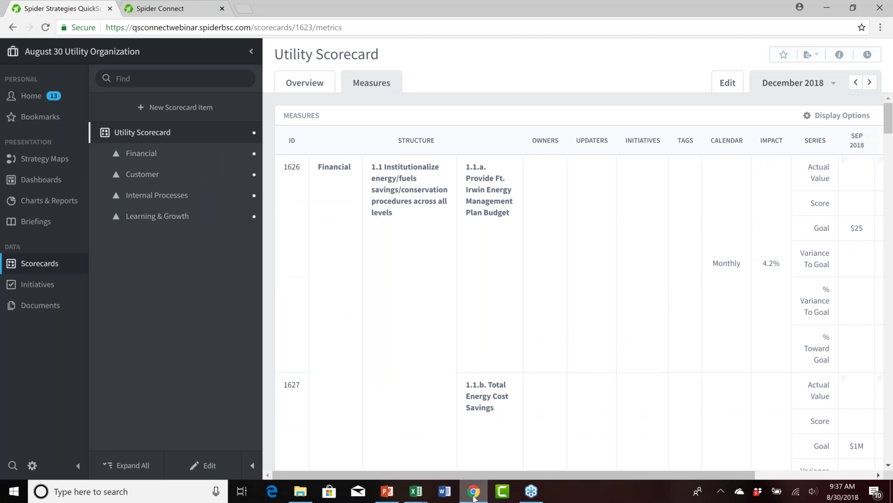
left_click(473, 494)
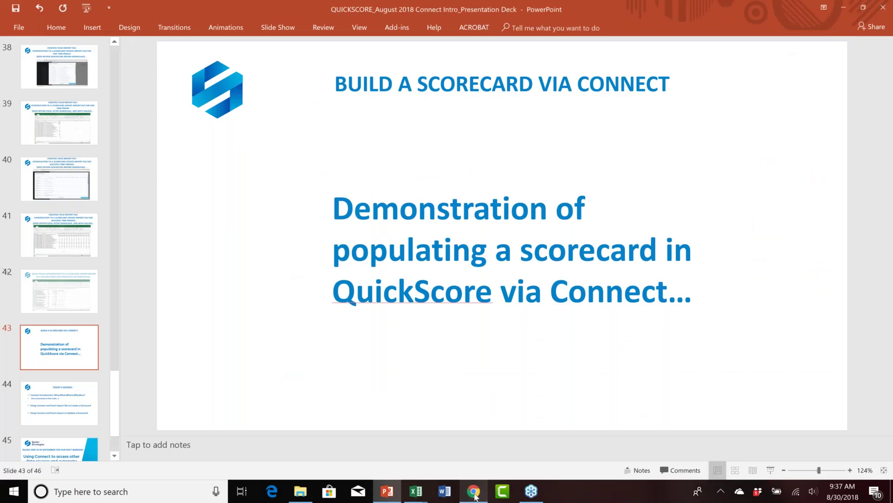
left_click(474, 494)
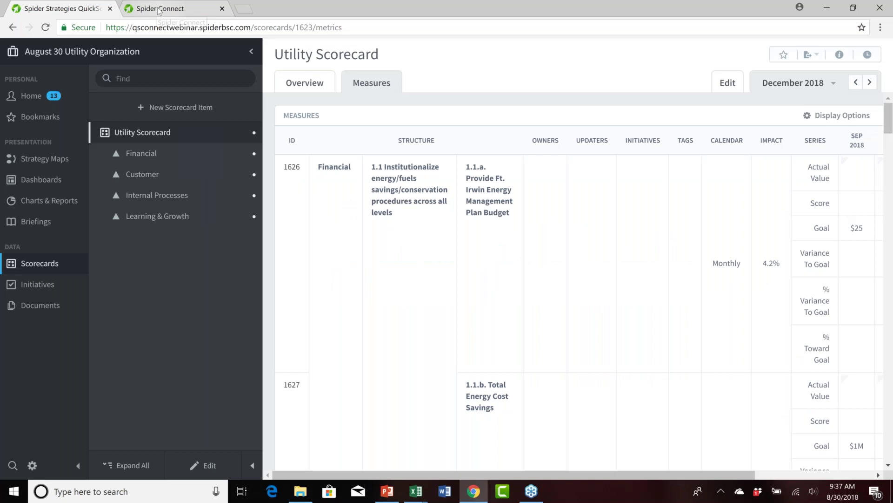
left_click(158, 11)
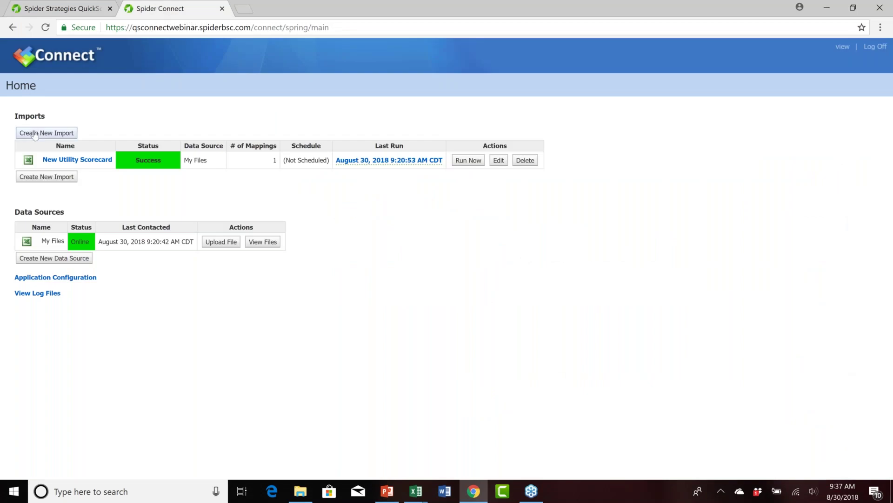
Create a new import named 'ONE MONTH' with Update Metric Values as its import type.
left_click(51, 135)
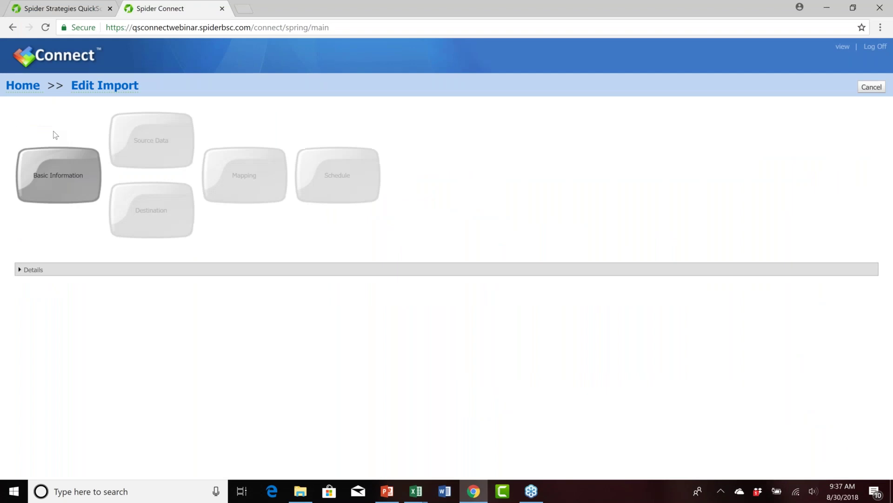
left_click(70, 172)
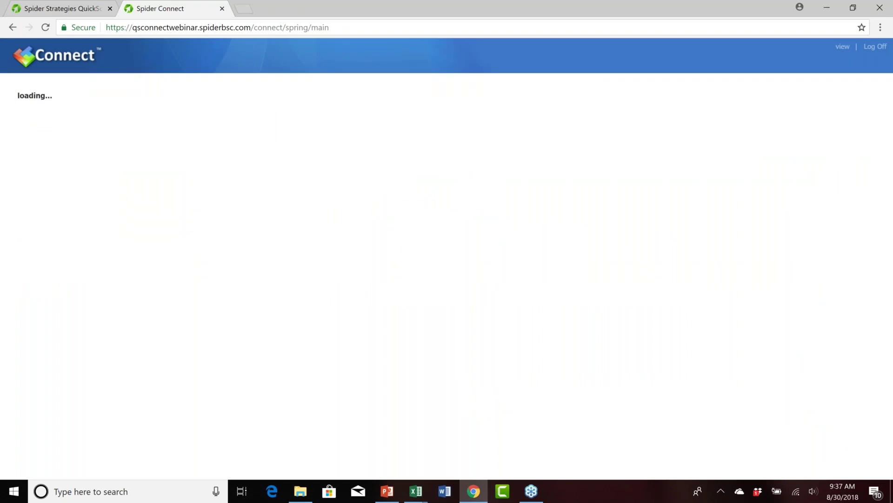
type("O")
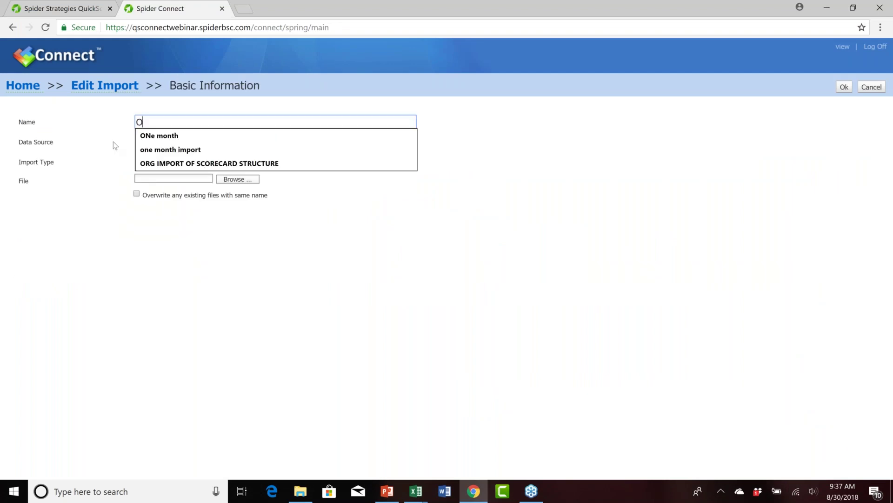
type("NE MONTH")
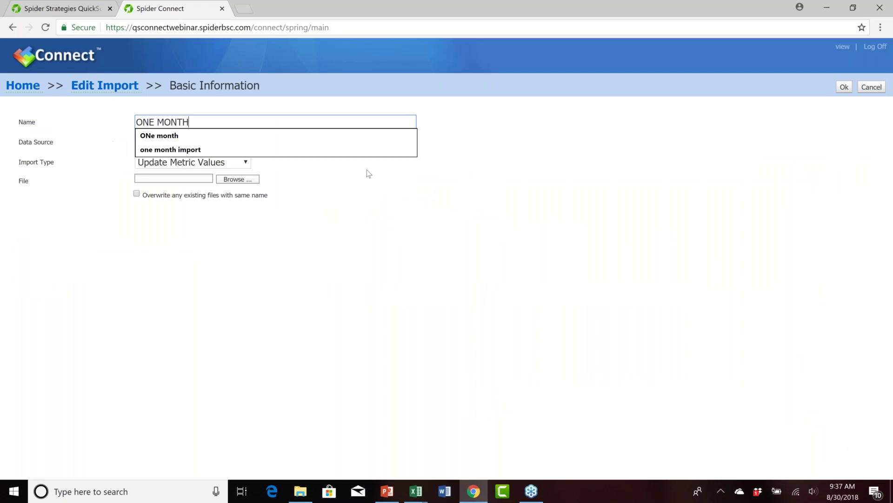
left_click(513, 180)
key("Tab")
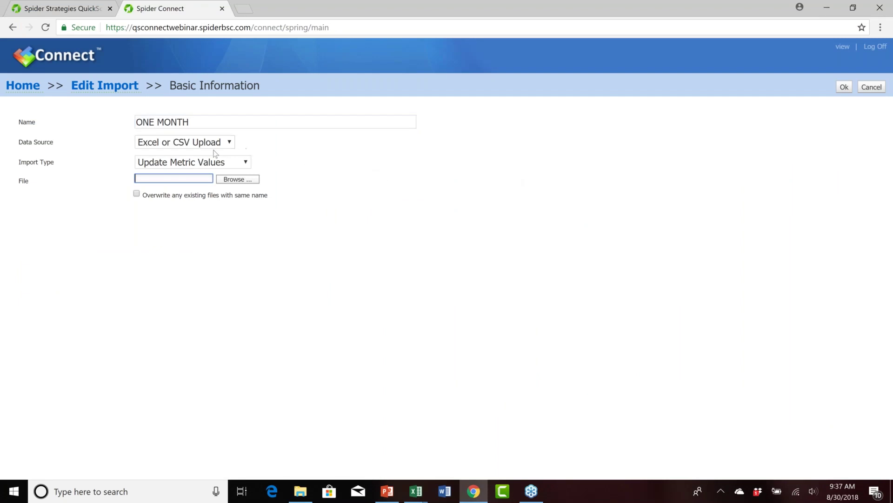
left_click(247, 163)
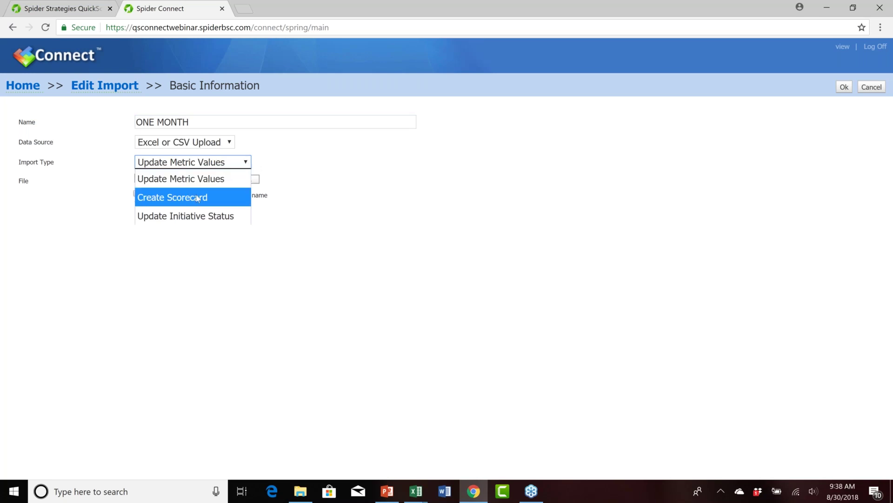
left_click(215, 181)
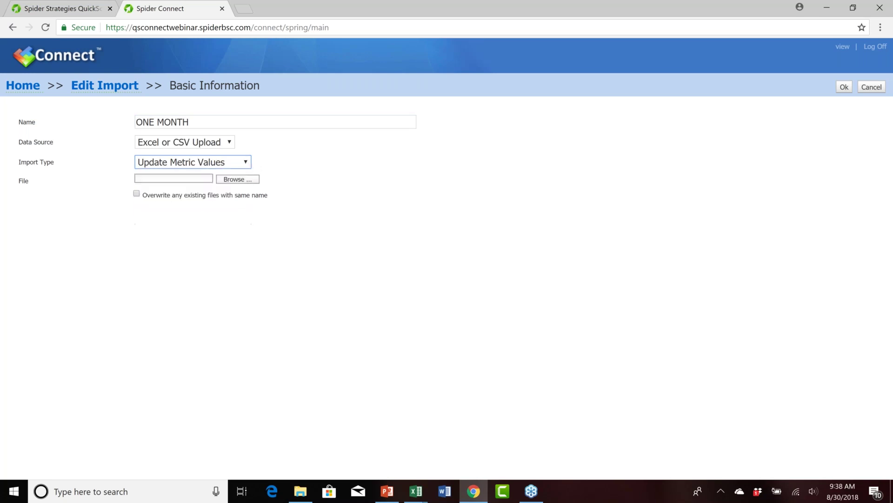
Attach the ONE MONTH measure value workbook from the THURSDAY folder as the upload file.
left_click(233, 181)
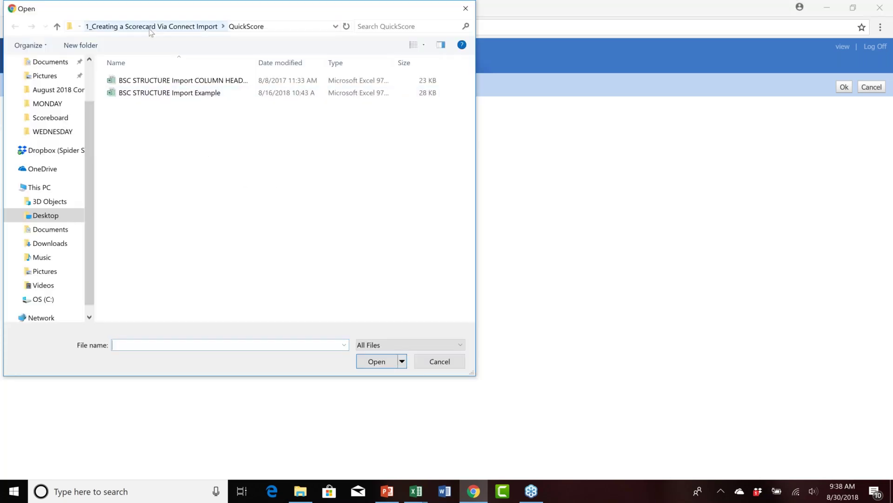
left_click(150, 28)
left_click(128, 28)
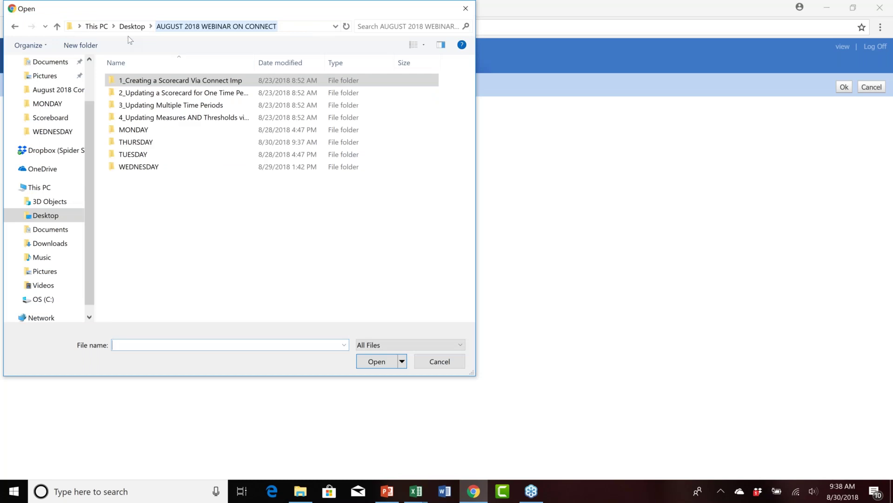
double_click(135, 142)
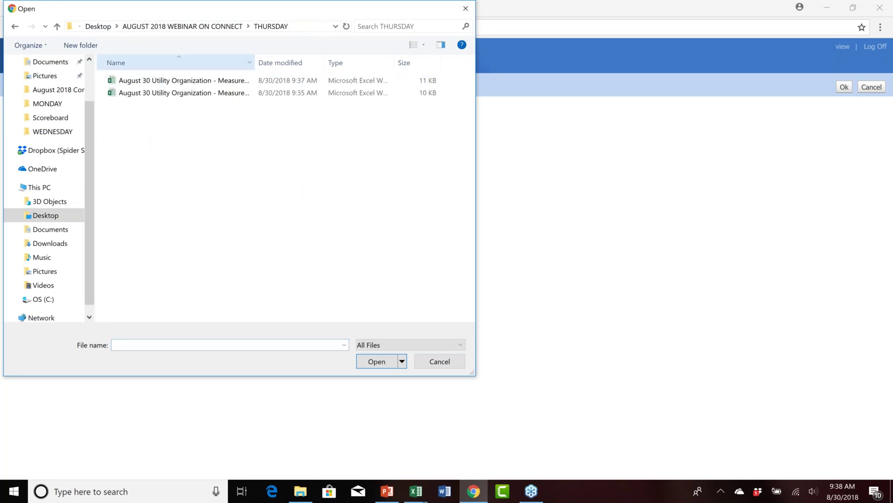
left_click(244, 63)
double_click(255, 62)
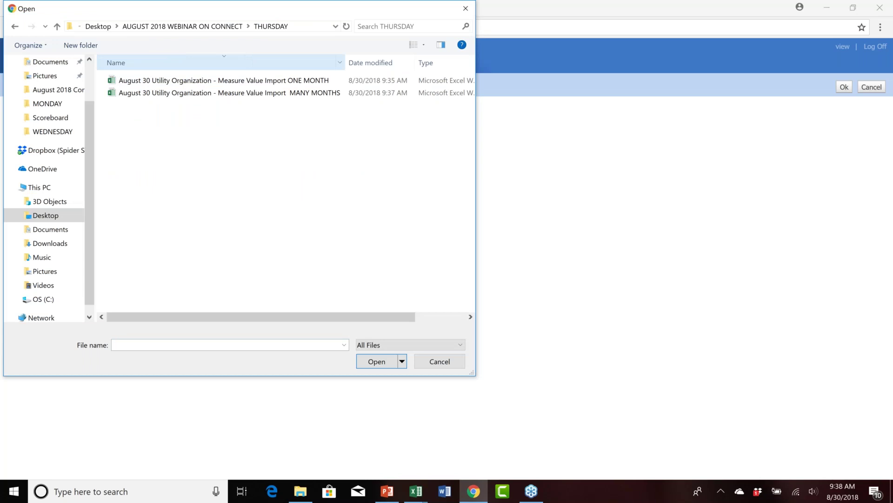
left_click(287, 81)
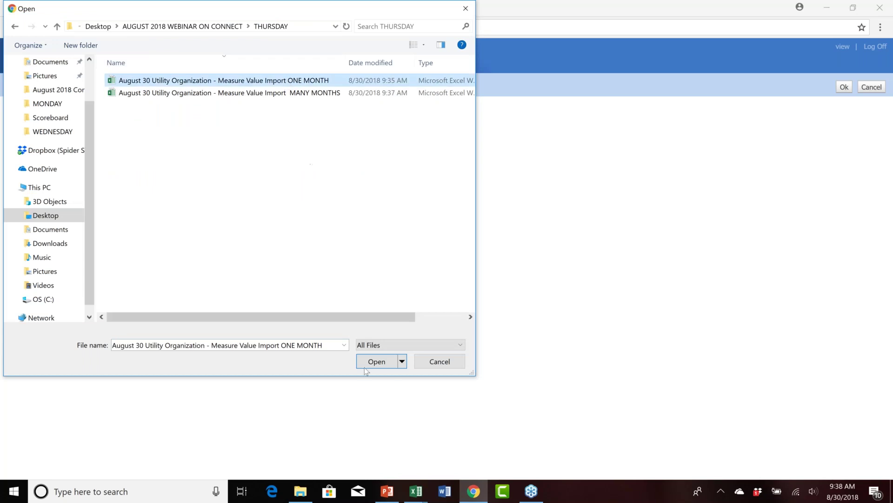
left_click(381, 364)
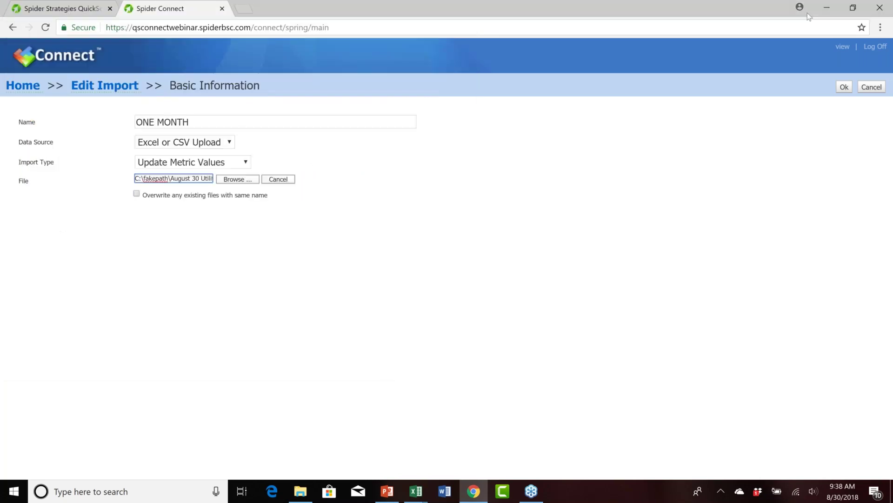
Confirm the basic information and, in Source Data, keep Metric Id/Name on column B.
left_click(844, 88)
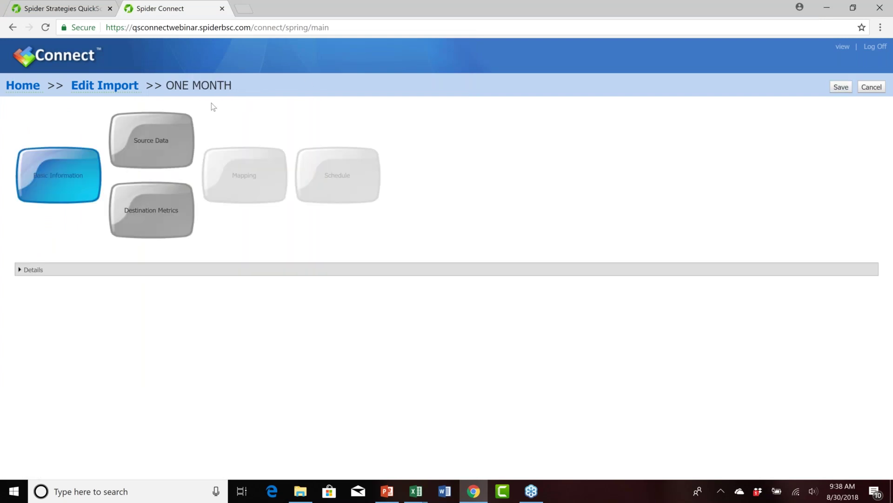
left_click(175, 123)
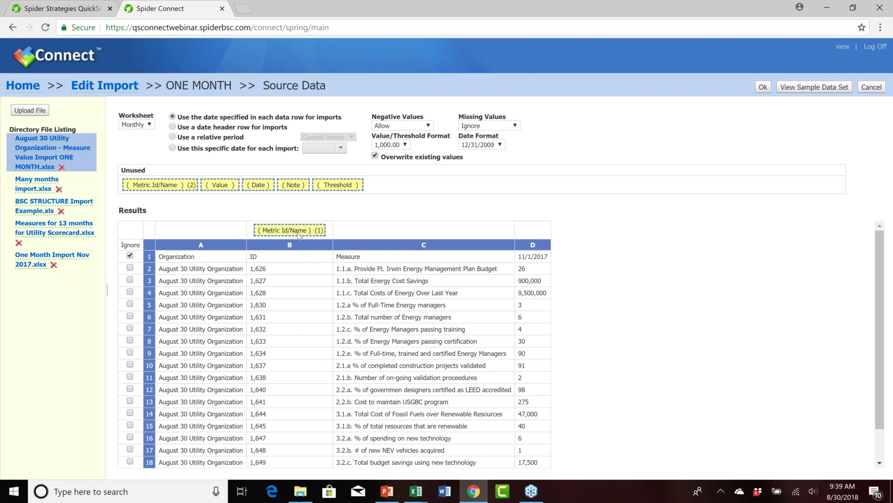
left_click_drag(315, 233, 391, 191)
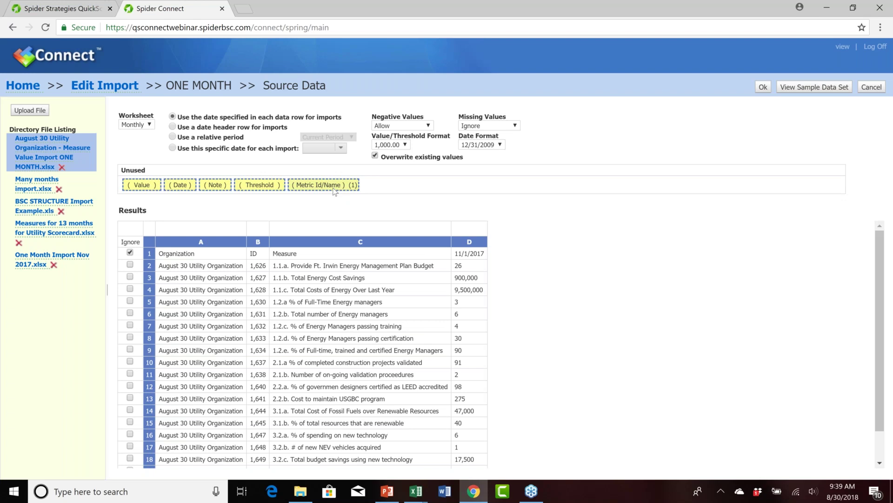
left_click_drag(334, 190, 261, 237)
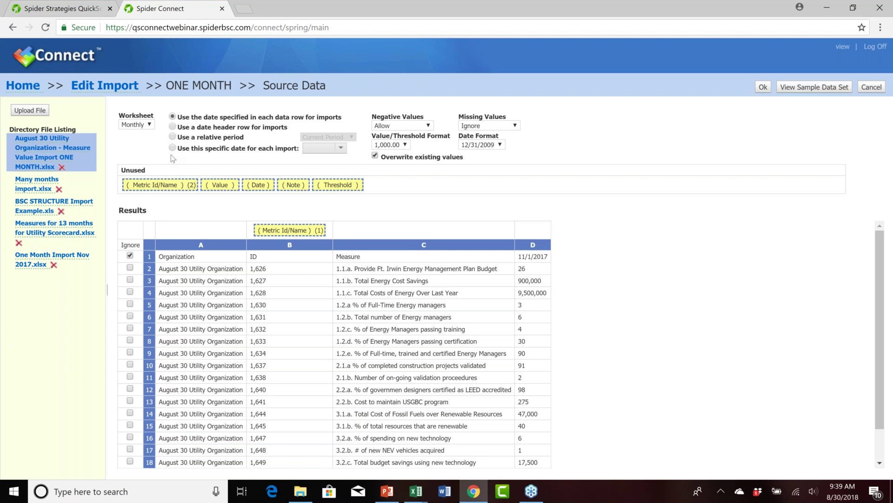
Read import dates from the header row rather than one specific date, and accept the settings.
left_click(172, 127)
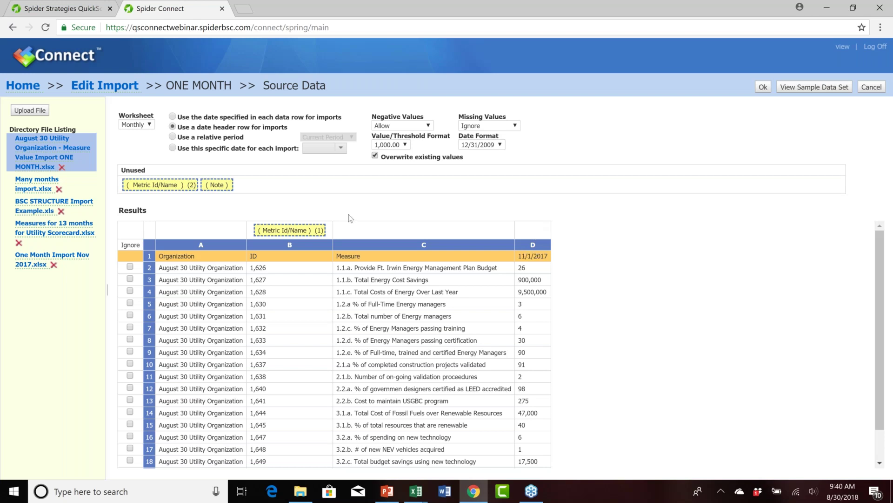
left_click(172, 150)
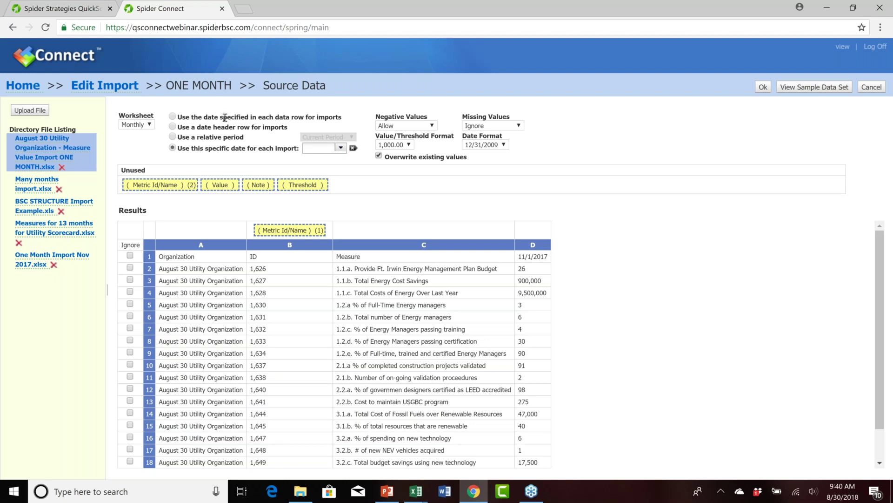
left_click(172, 127)
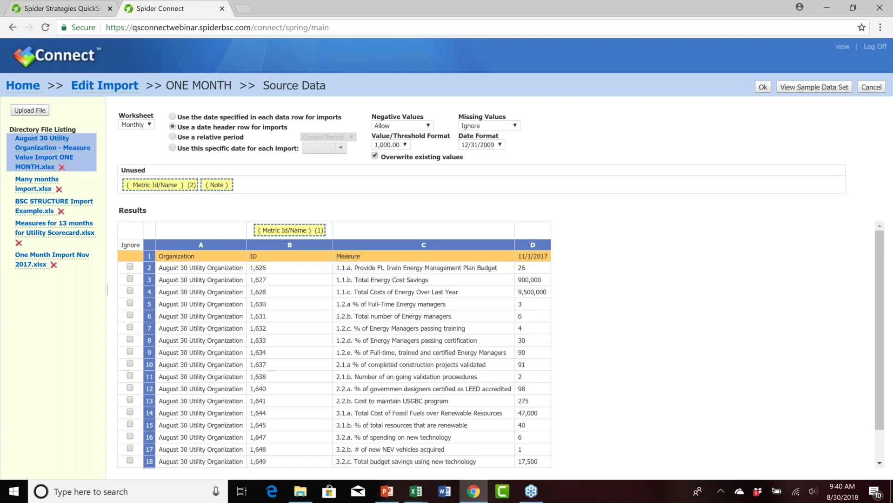
left_click(763, 88)
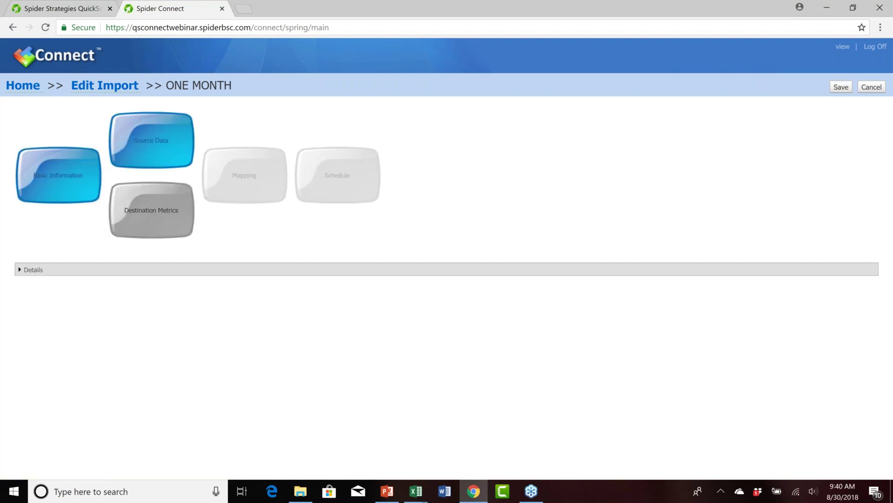
Target August 30 Utility Organization's whole Utility Scorecard as the destination metrics.
left_click(176, 197)
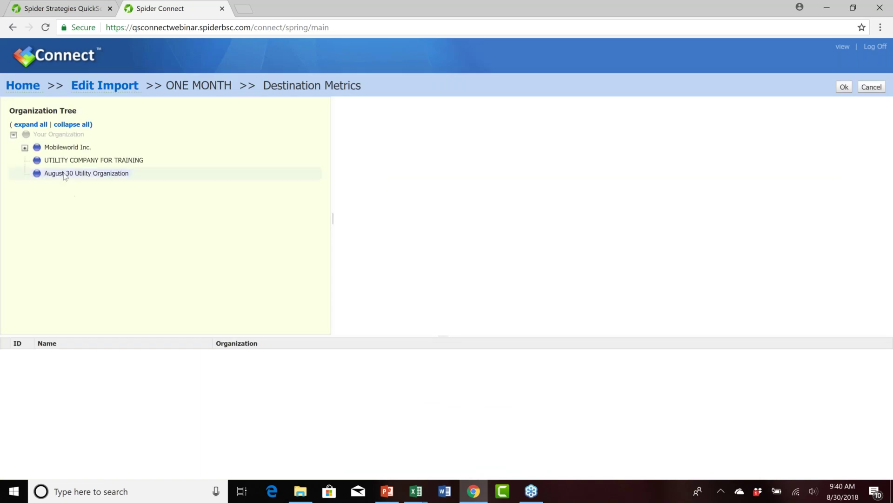
left_click(65, 174)
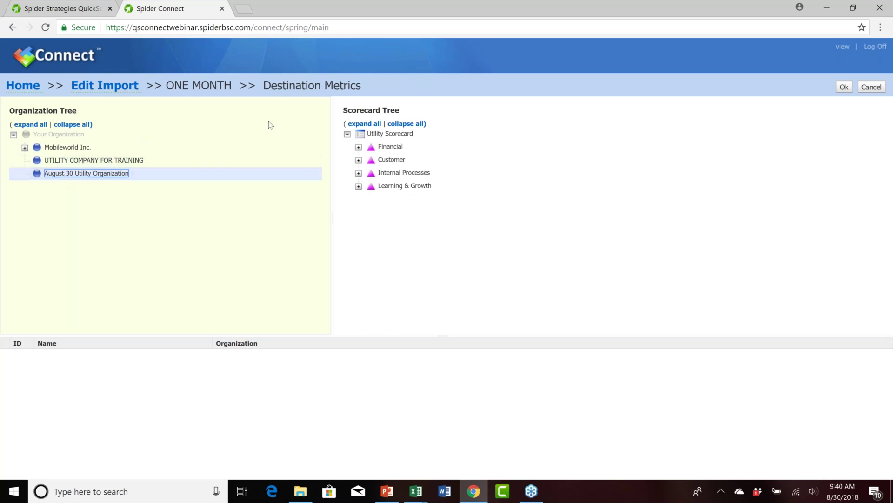
left_click(359, 147)
left_click(359, 187)
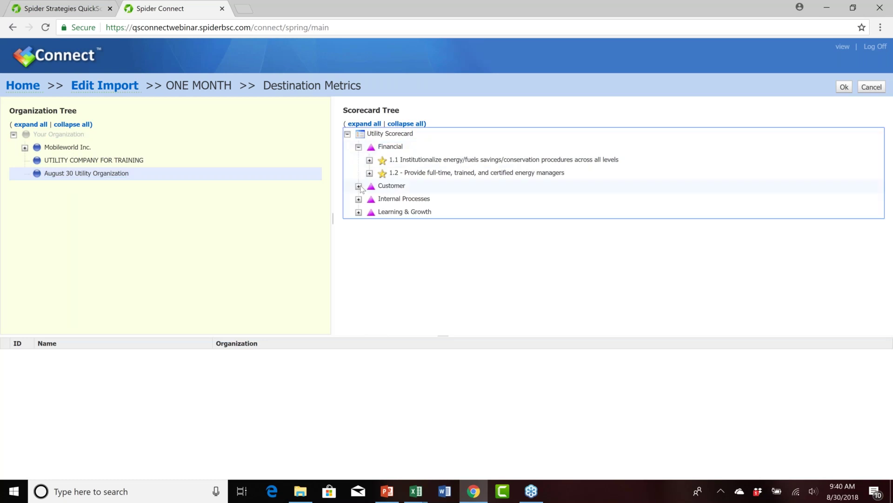
left_click(370, 161)
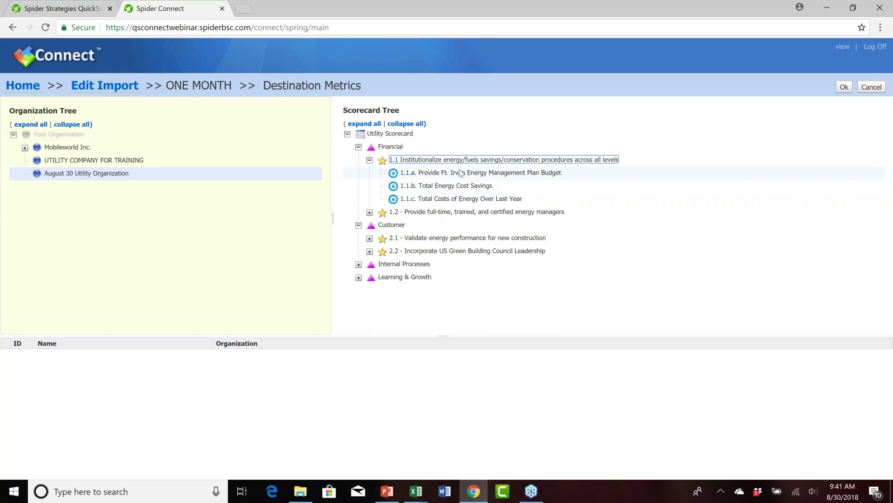
left_click(383, 134)
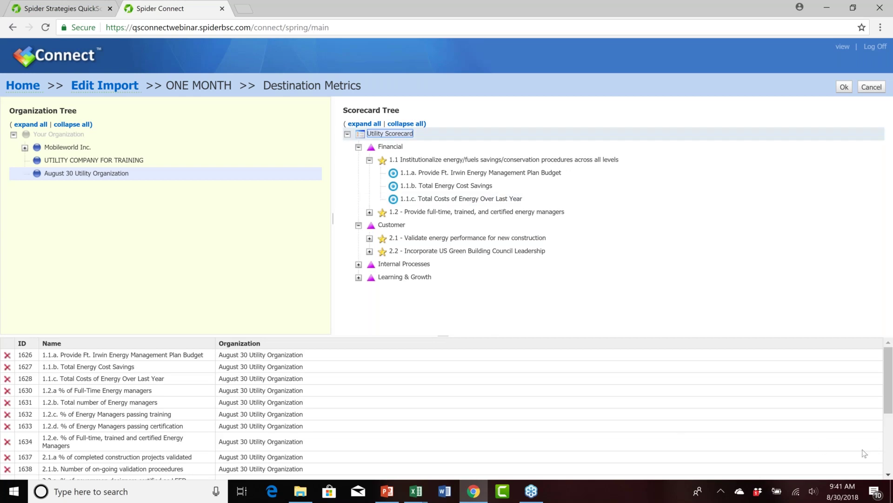
Review the destination metric grid (metrics 1626–1655) and confirm the destination metrics.
left_click(888, 474)
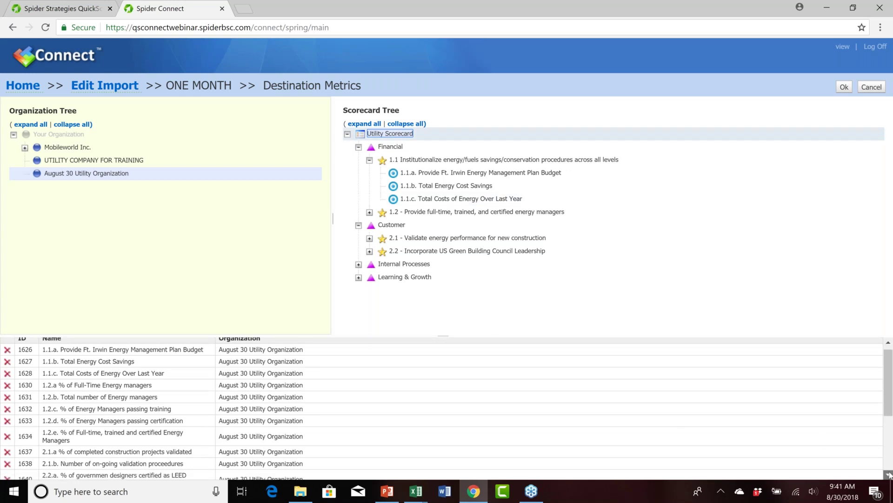
left_click(888, 474)
scroll(888, 474, "down", 4)
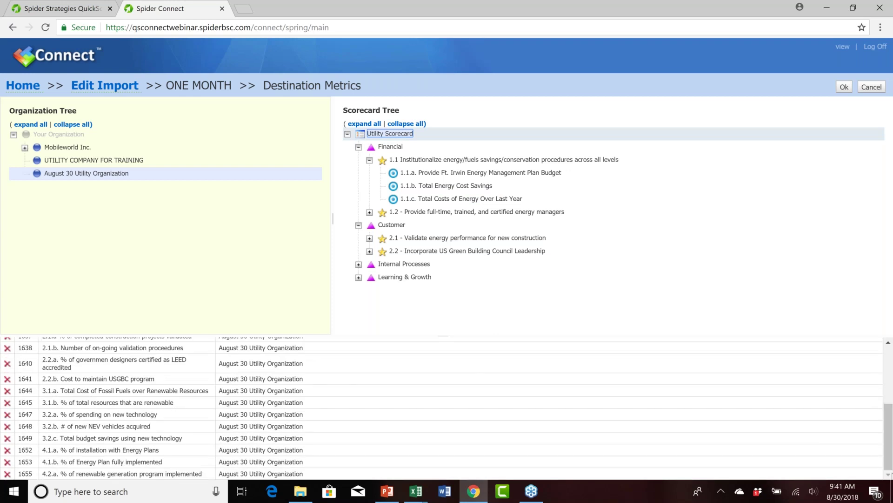
left_click_drag(890, 424, 889, 422)
scroll(890, 422, "up", 4)
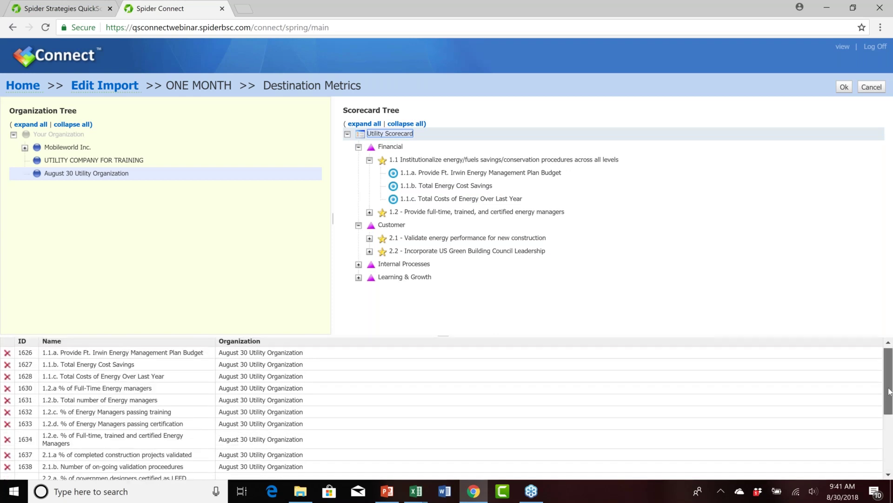
scroll(888, 410, "down", 4)
scroll(889, 410, "up", 5)
scroll(889, 409, "down", 2)
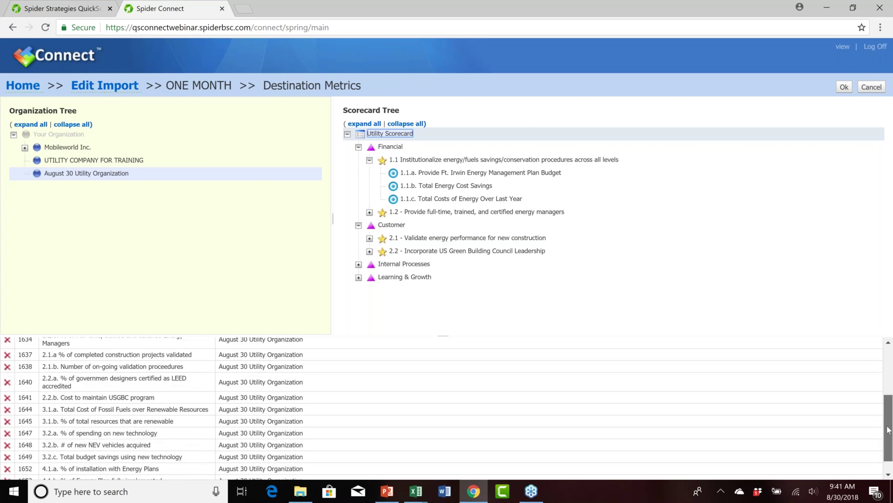
left_click(843, 87)
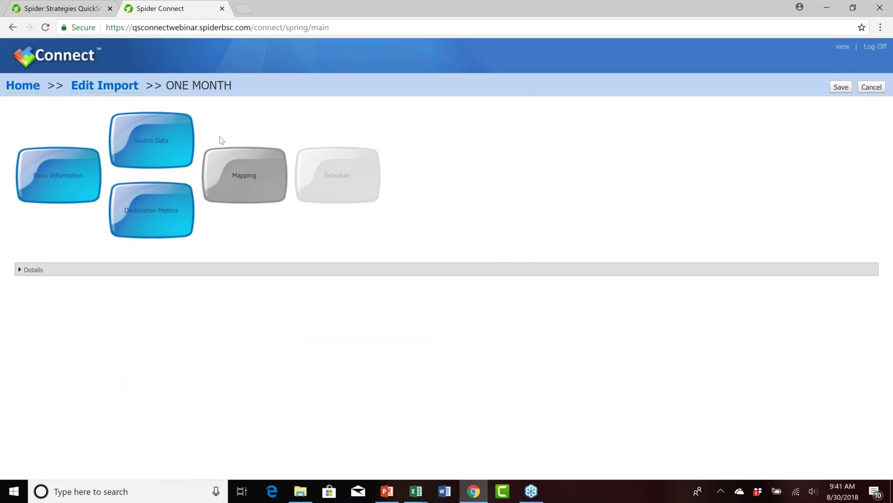
left_click(216, 160)
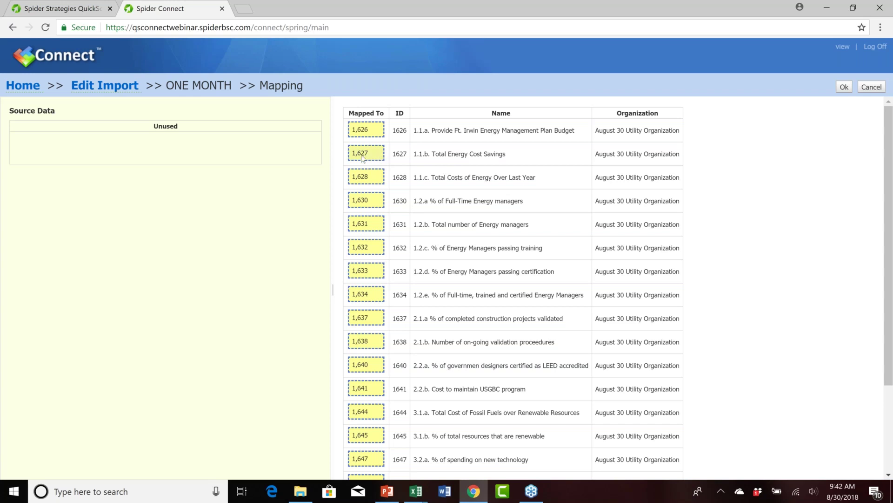
Move 1,627 to Unused and back onto Total Energy Cost Savings, then accept the mapping.
left_click_drag(362, 157, 189, 158)
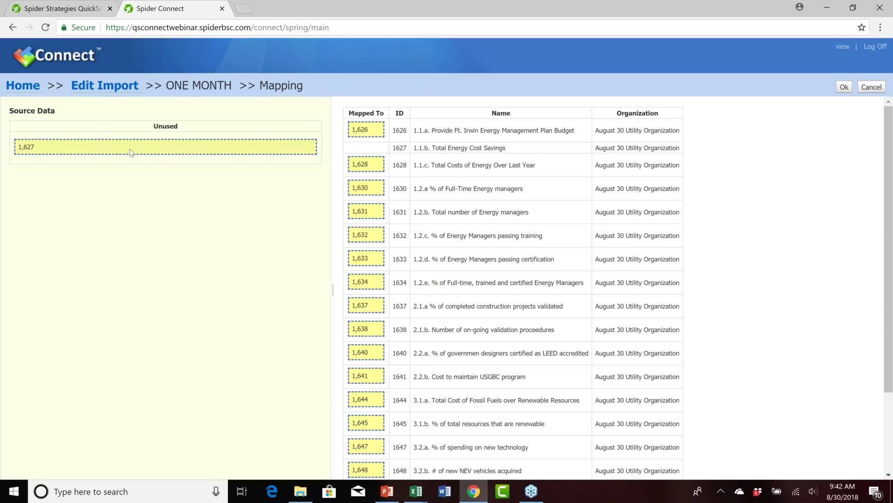
left_click_drag(129, 152, 354, 154)
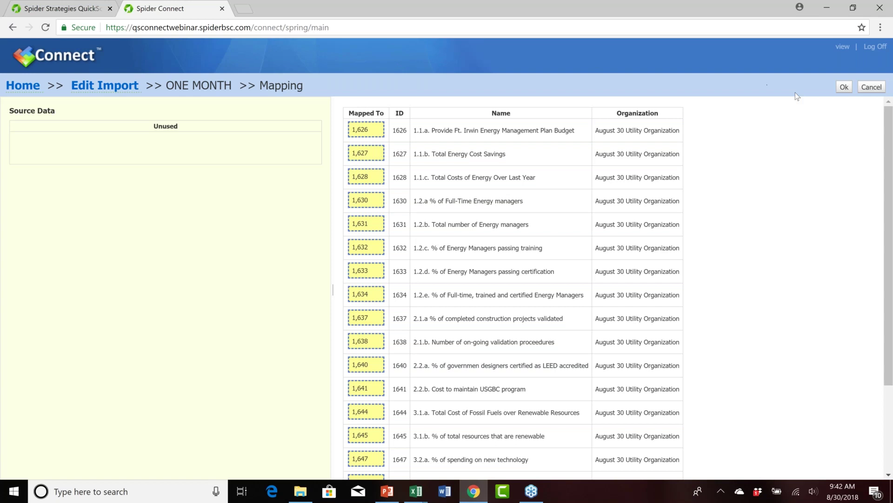
left_click(844, 87)
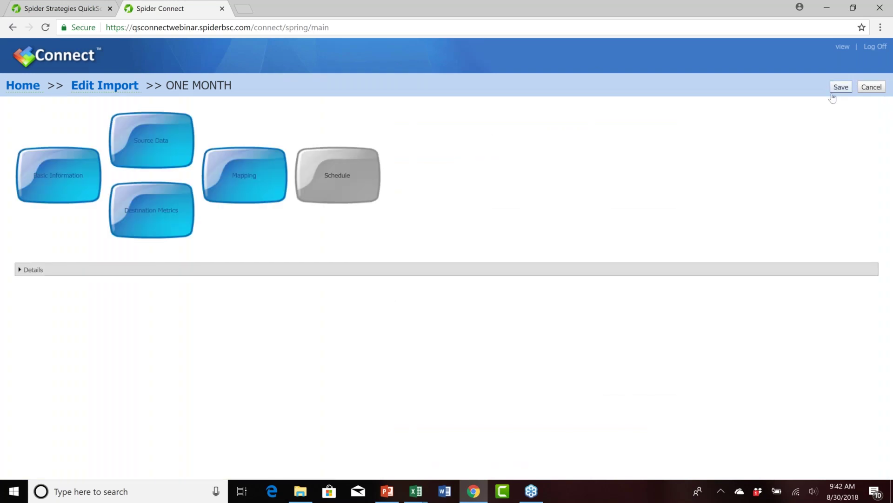
Review the Quarterly, On the First and time zone schedule options, then choose Do not schedule.
left_click(324, 162)
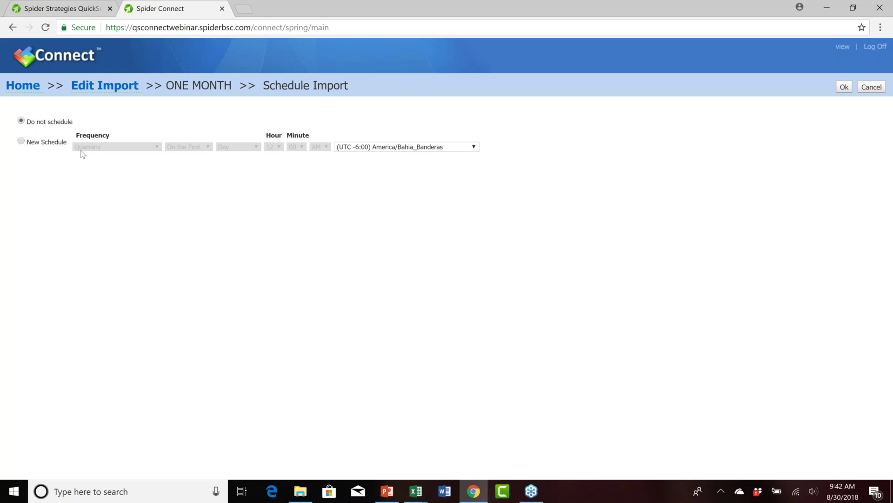
left_click(21, 141)
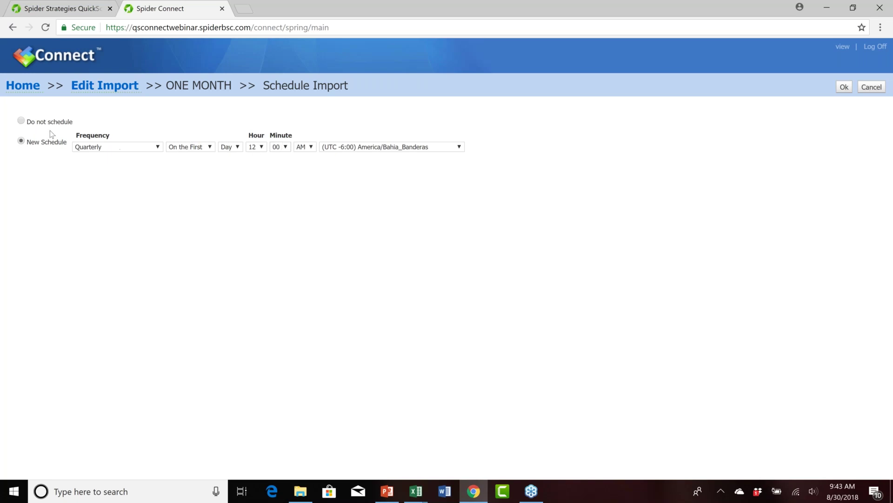
left_click(158, 148)
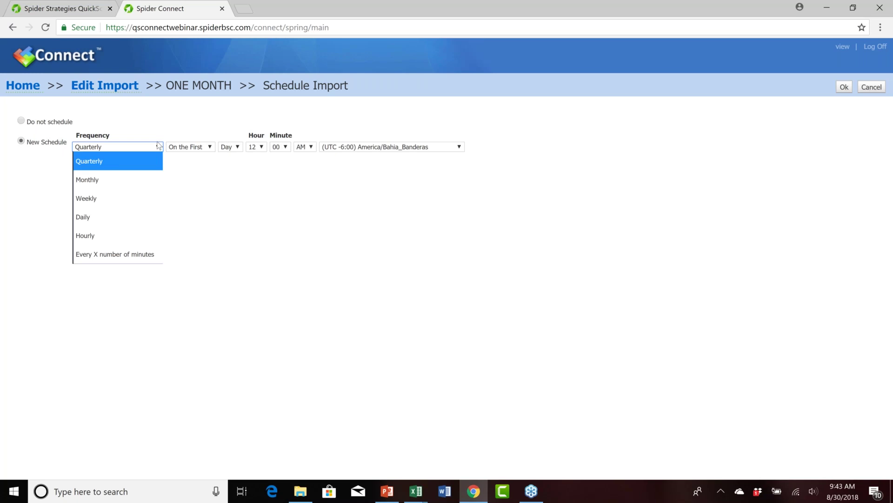
left_click(159, 146)
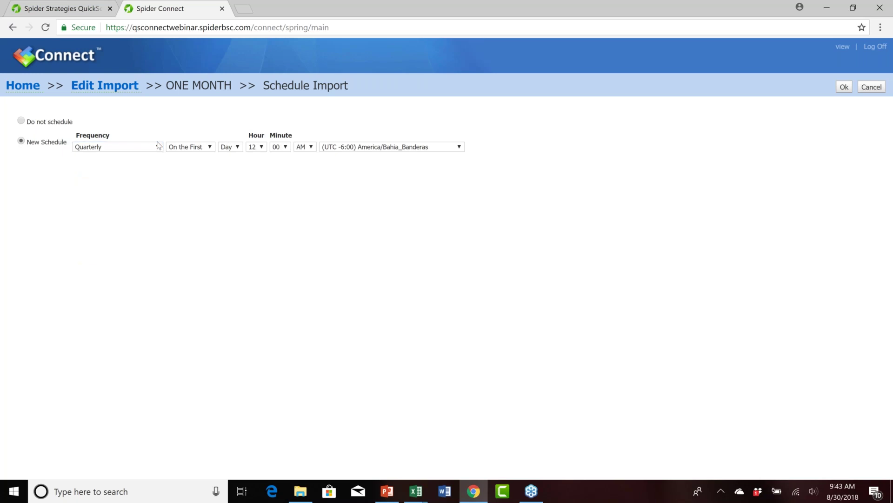
left_click(209, 147)
left_click(210, 148)
left_click(237, 147)
left_click(237, 148)
left_click(455, 149)
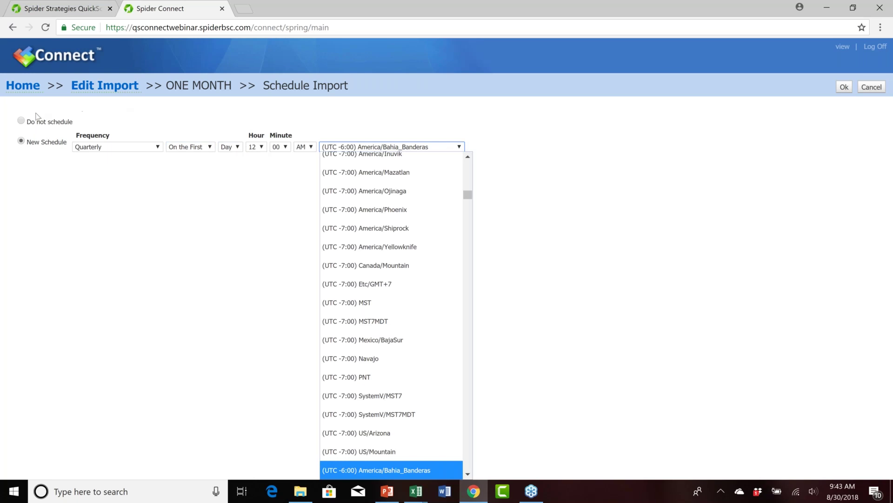
left_click(22, 121)
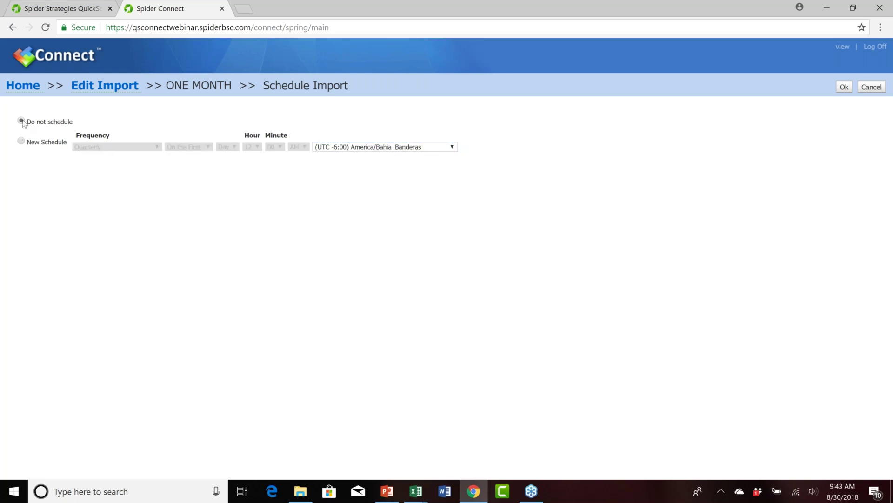
left_click(845, 88)
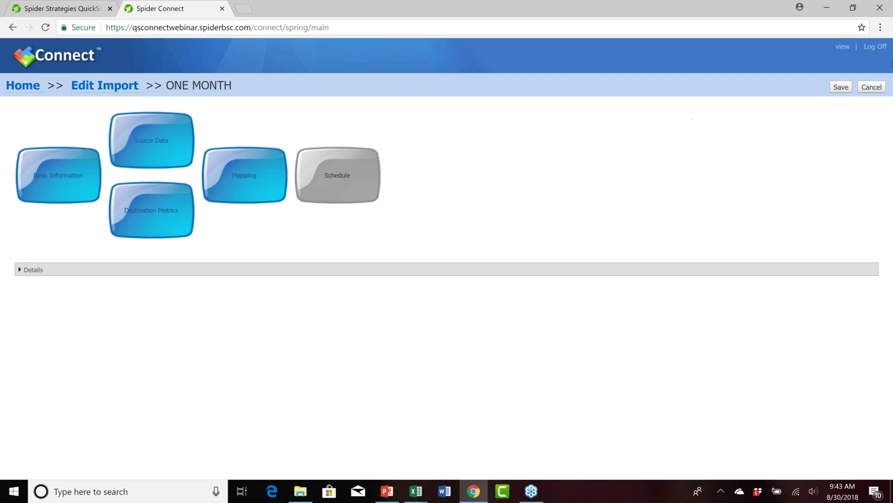
Save the ONE MONTH import and run it now, succeeding at 9:44:13 AM CDT.
left_click(847, 91)
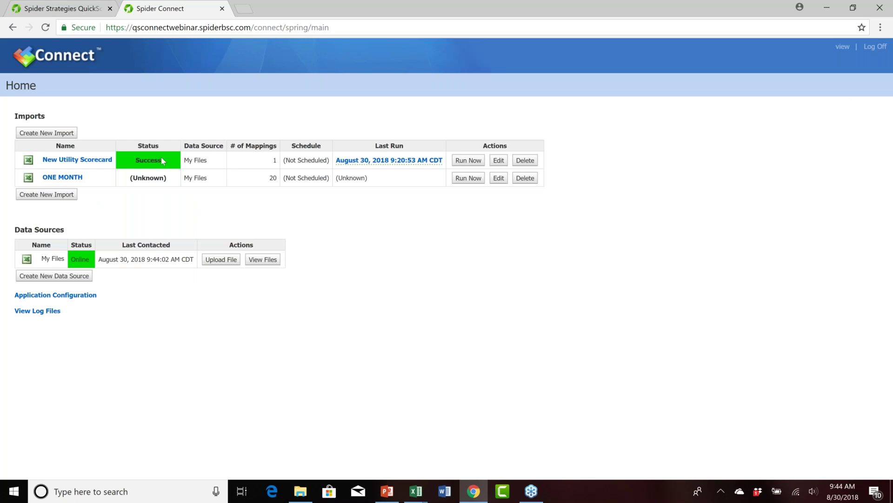
left_click(470, 180)
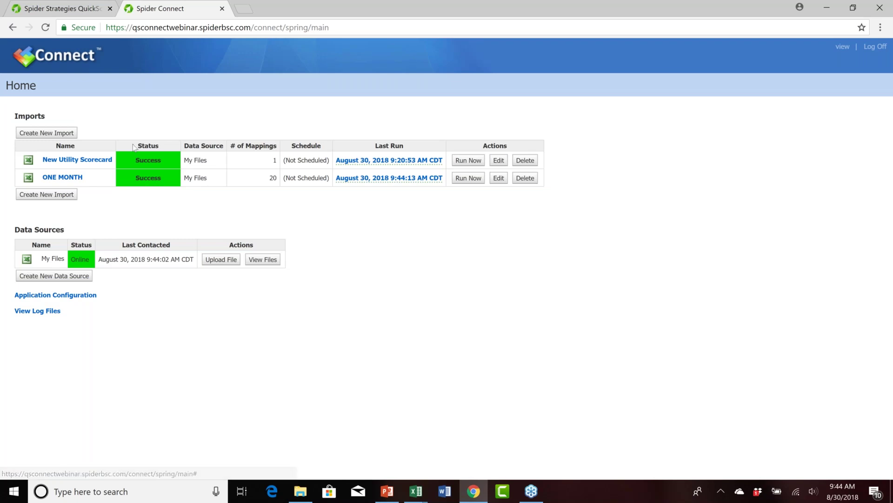
Open QuickScore's Customer perspective and step the reporting period back to November 2017.
left_click(76, 12)
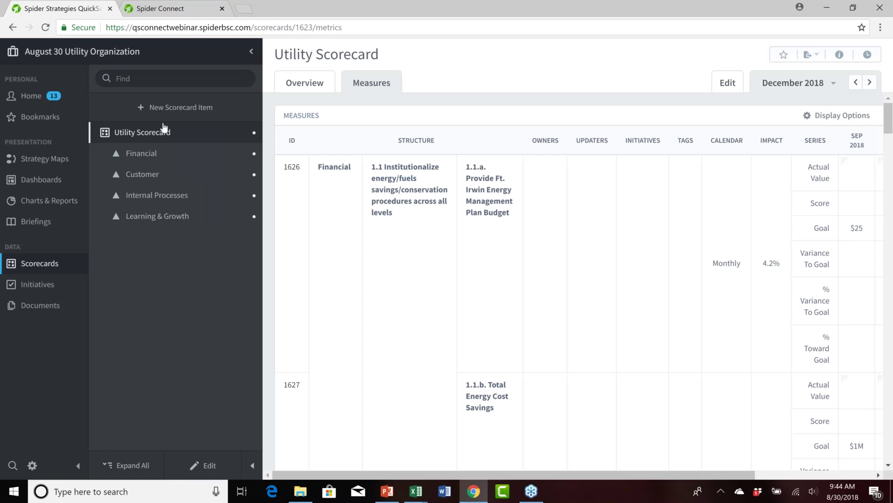
left_click(144, 177)
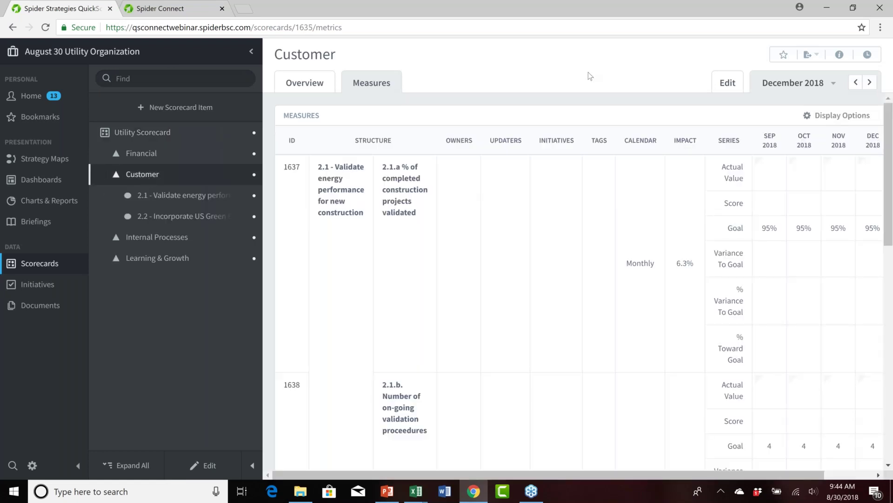
left_click(858, 83)
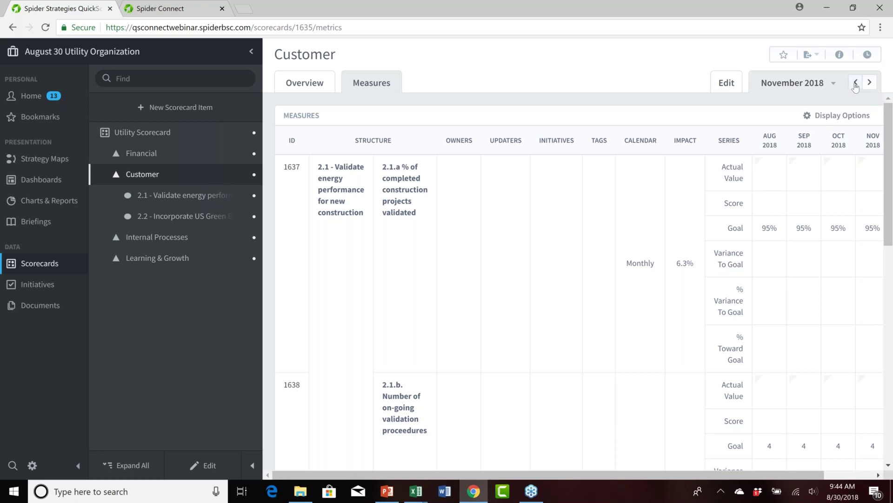
left_click(857, 83)
left_click(857, 82)
left_click(858, 83)
left_click(858, 83)
left_click(857, 82)
left_click(857, 83)
left_click(858, 83)
left_click(858, 83)
left_click(858, 82)
left_click(857, 83)
left_click(858, 82)
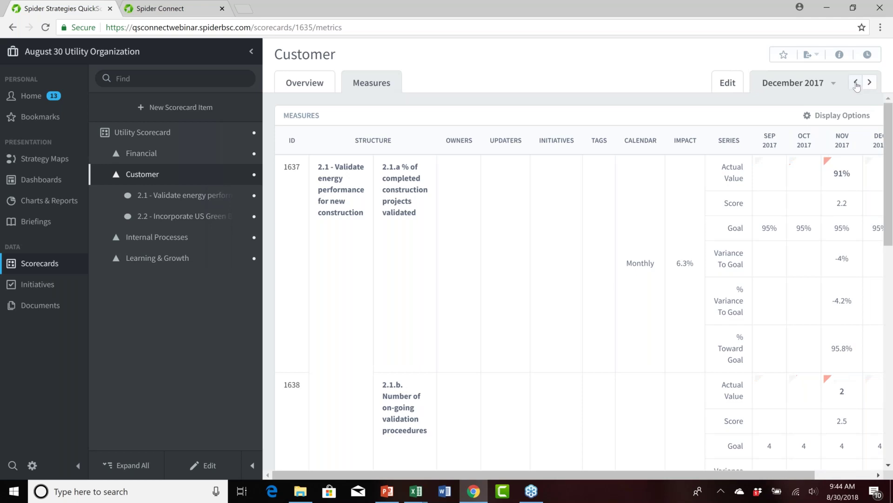
left_click(858, 84)
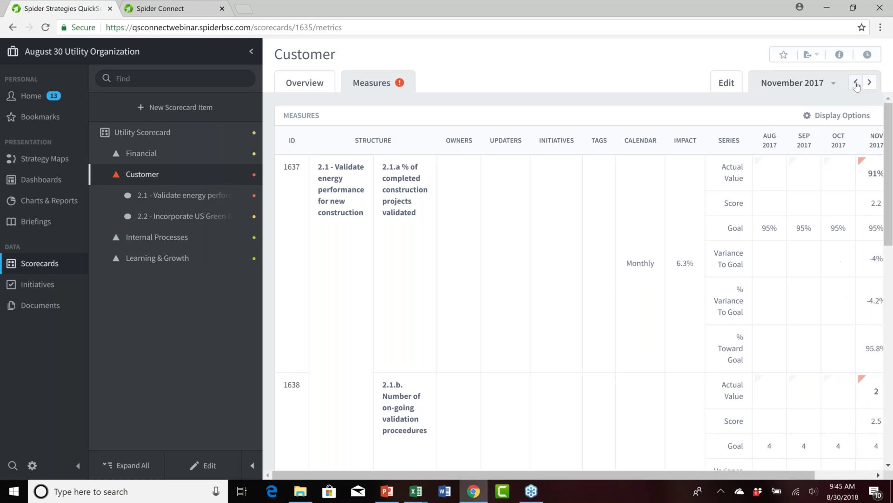
Browse objective 2.1 and measures 2.1.a and 2.1.b, then view the Utility Scorecard's 5.7 score.
left_click(166, 196)
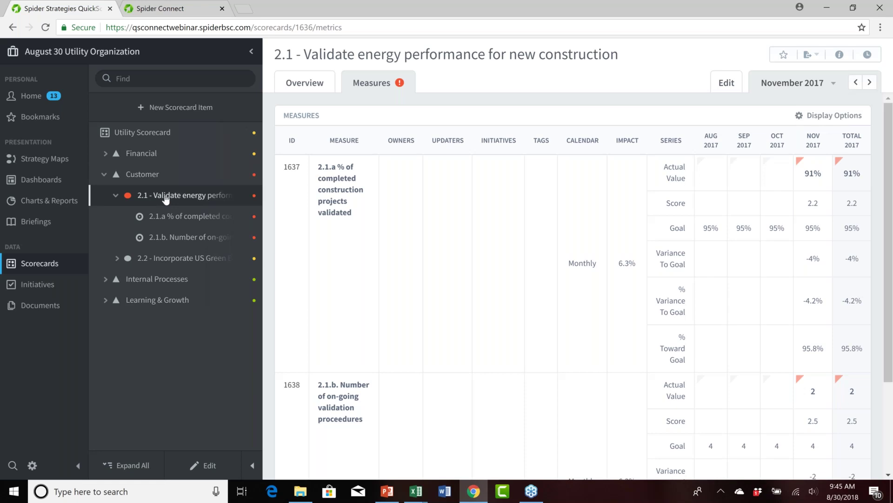
left_click(297, 85)
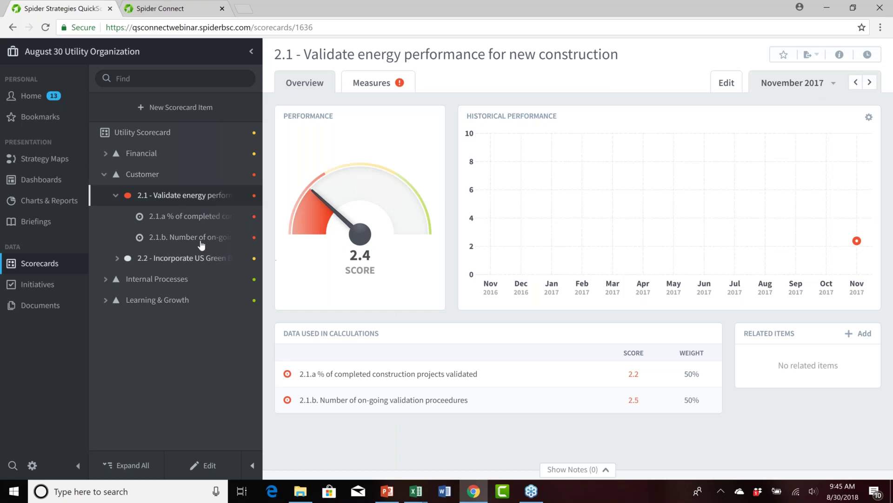
left_click(200, 219)
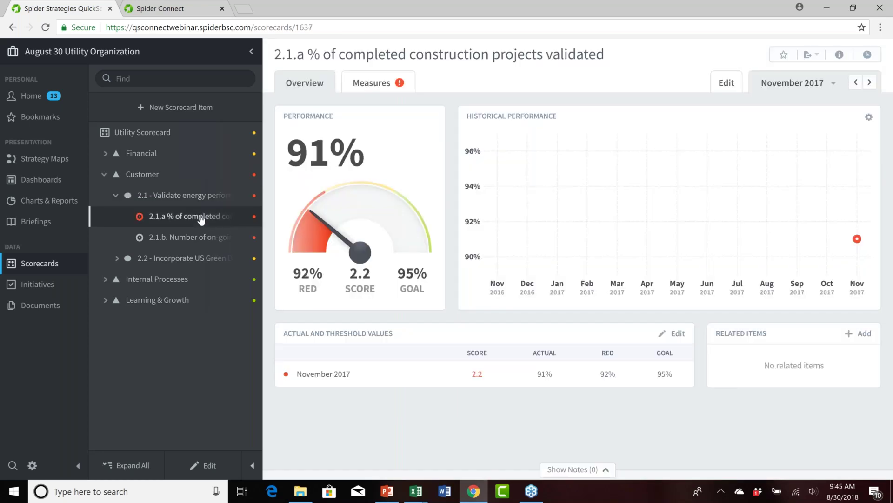
left_click(201, 240)
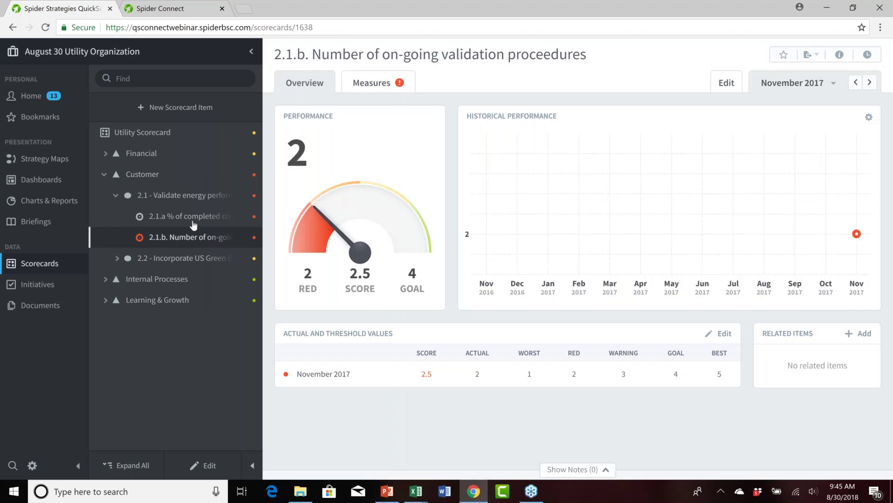
left_click(185, 197)
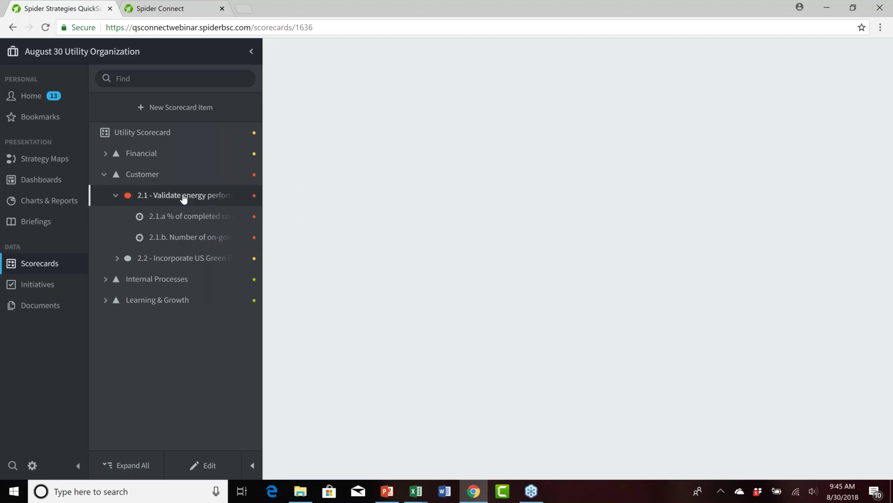
left_click(140, 176)
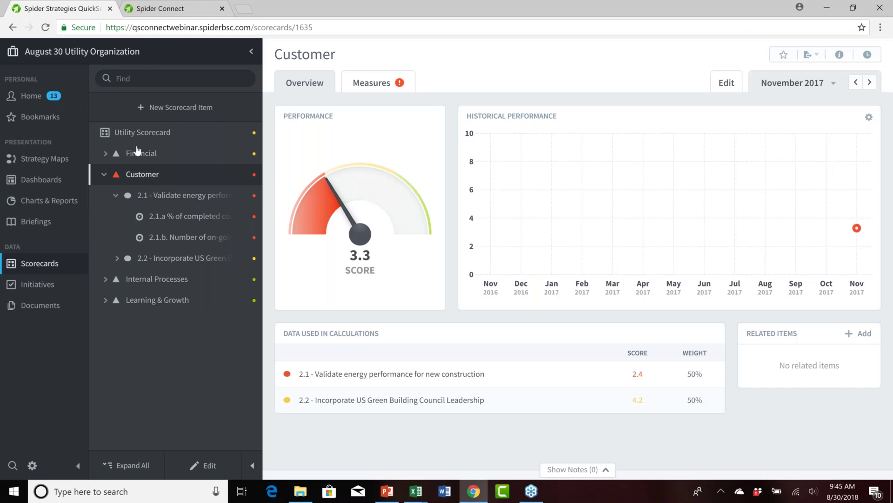
left_click(139, 134)
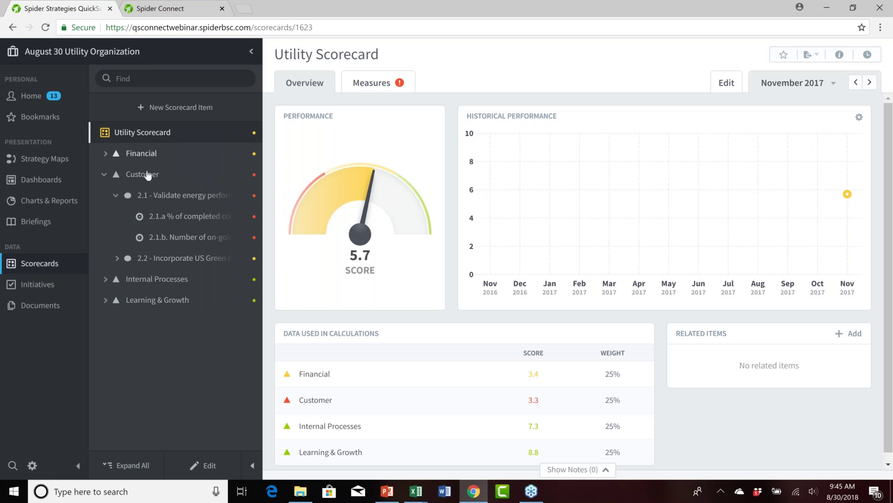
Collapse the Customer branch of the scorecard tree and go back to Spider Connect's home page.
left_click(105, 175)
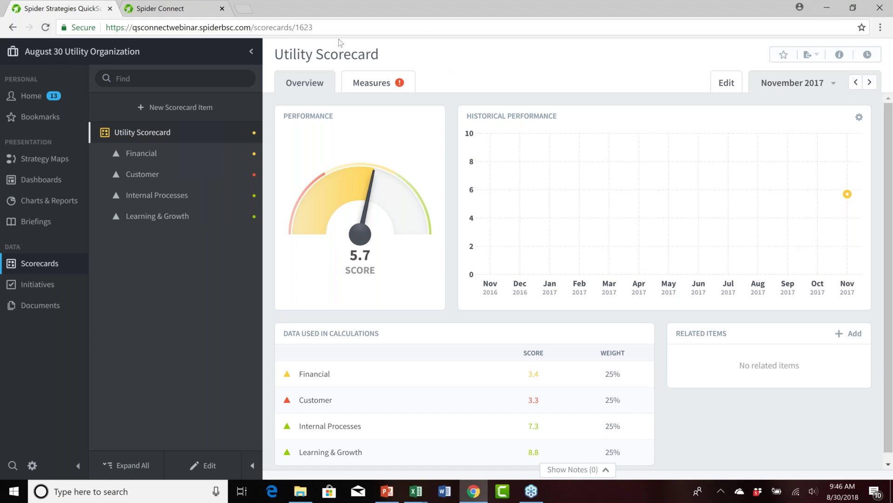
left_click(184, 11)
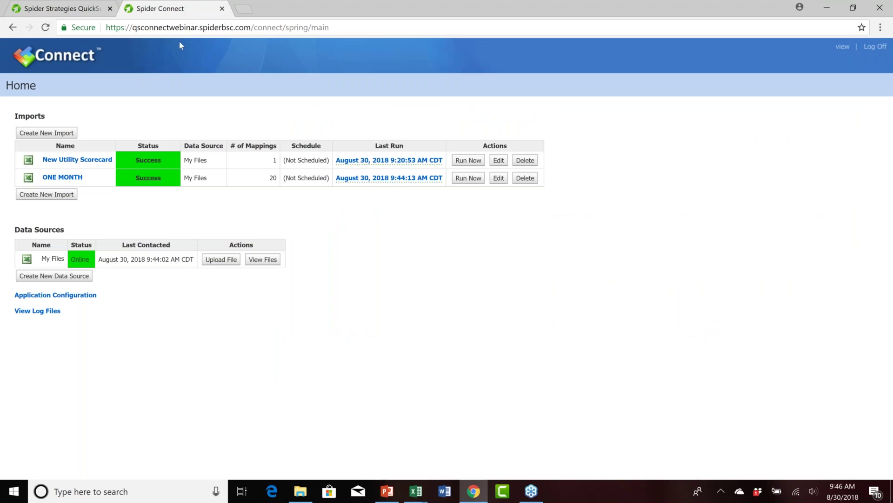
Create a new import named MANY MONTHS, keeping Update Metric Values as the import type.
left_click(62, 135)
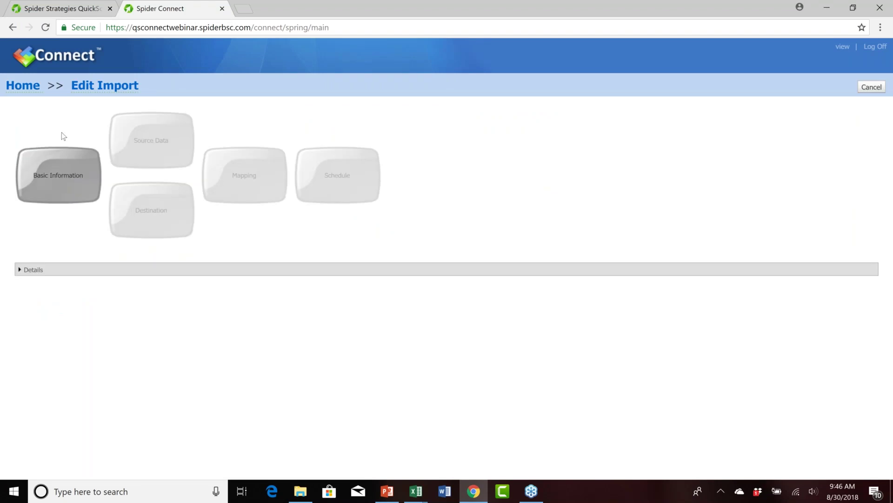
left_click(68, 171)
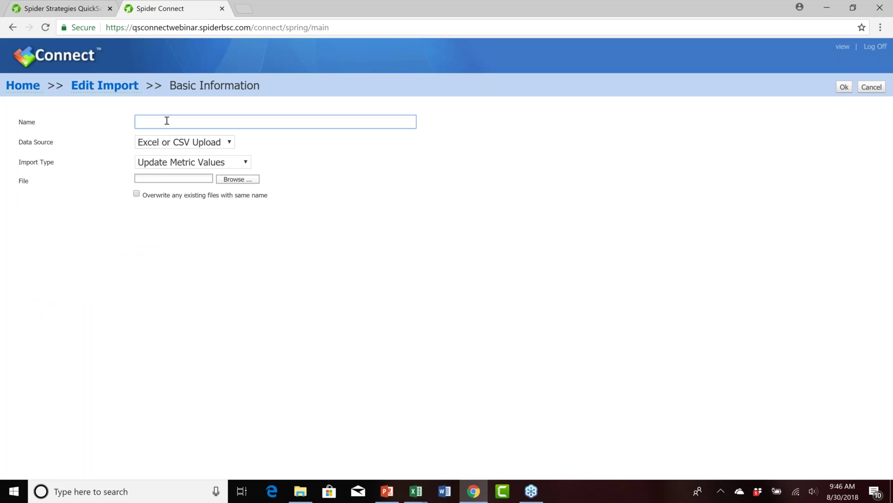
type("MANY MONTH")
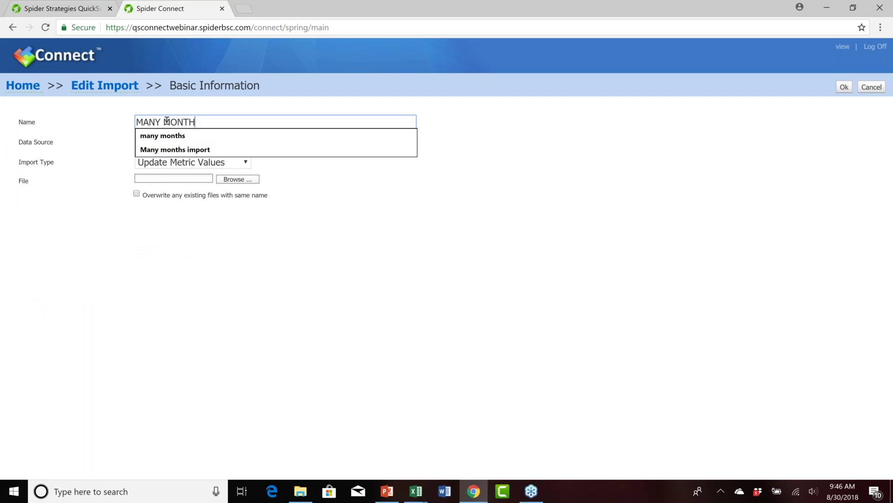
type("S")
left_click(498, 130)
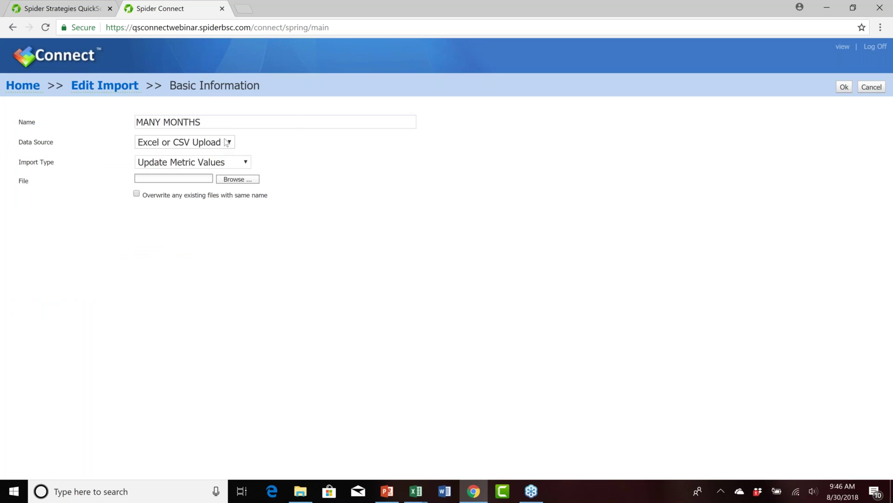
left_click(246, 162)
left_click(247, 162)
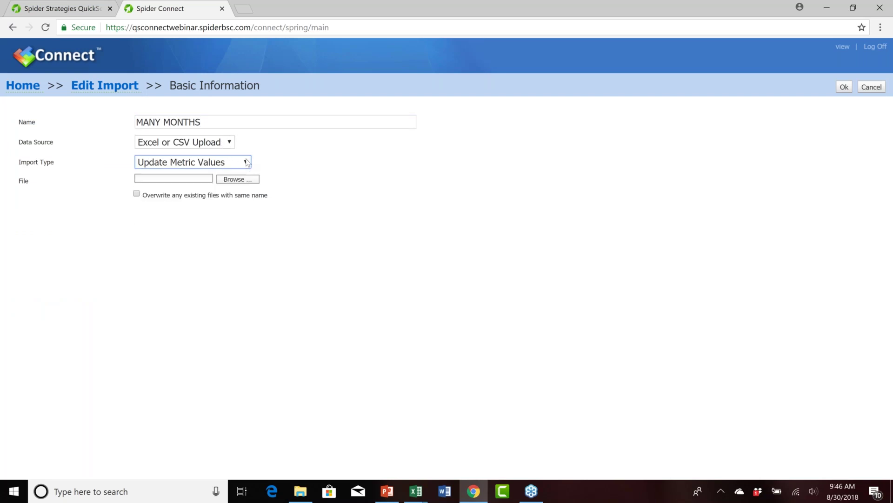
Attach the MANY MONTHS spreadsheet as the upload file and confirm the basic information.
left_click(247, 179)
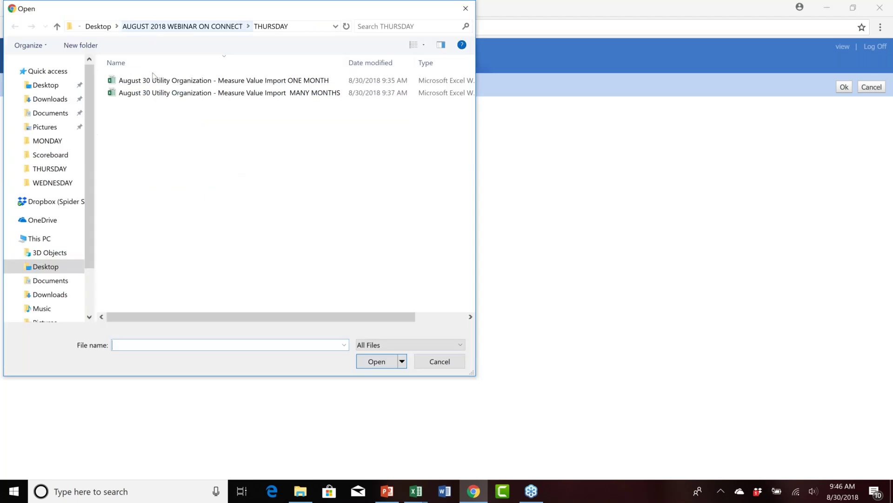
left_click(167, 95)
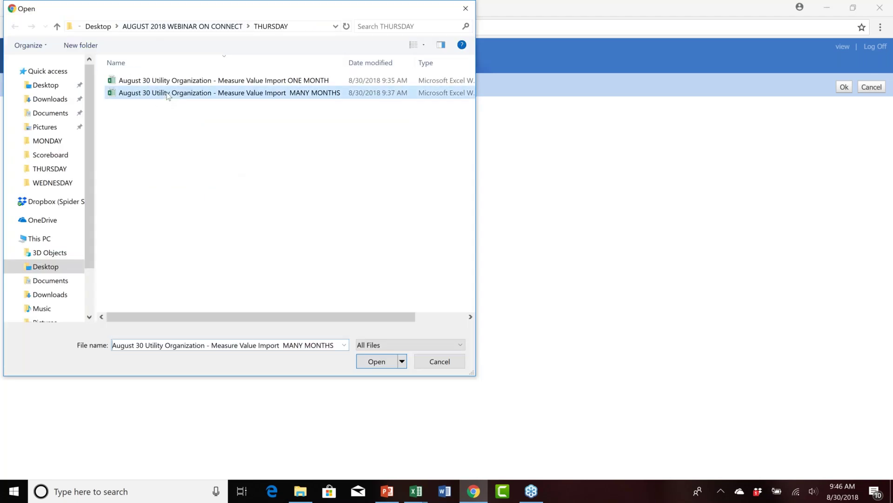
left_click(377, 363)
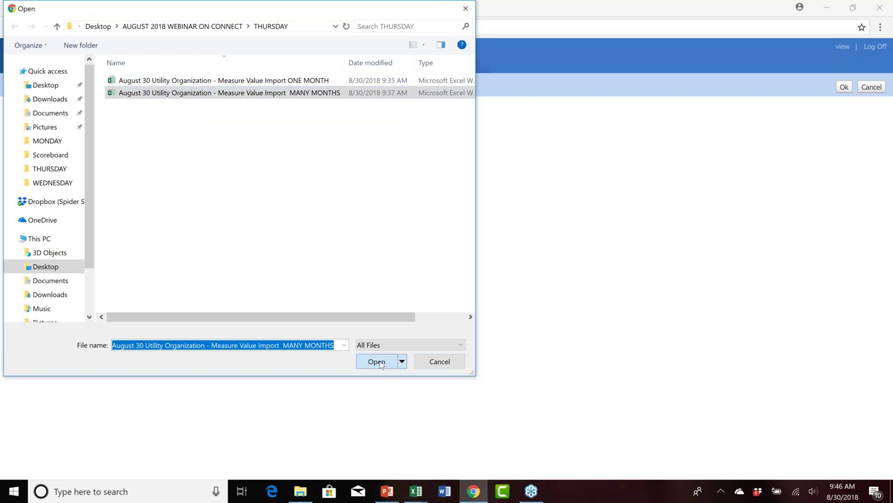
left_click(844, 87)
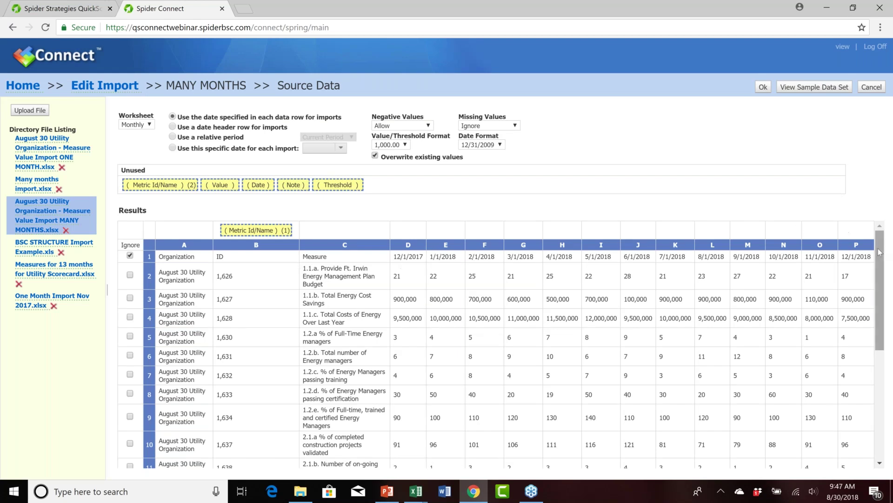
Set the MANY MONTHS import to use a date header row, and confirm the Source Data step.
left_click(172, 127)
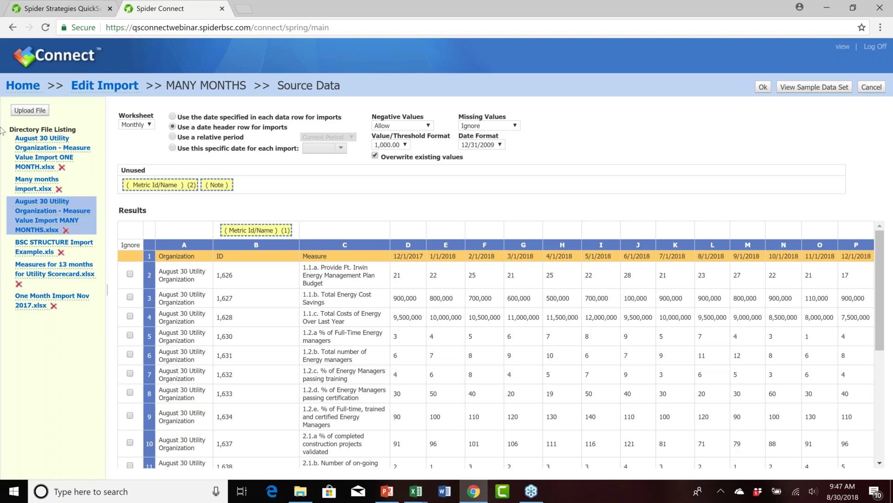
left_click(764, 87)
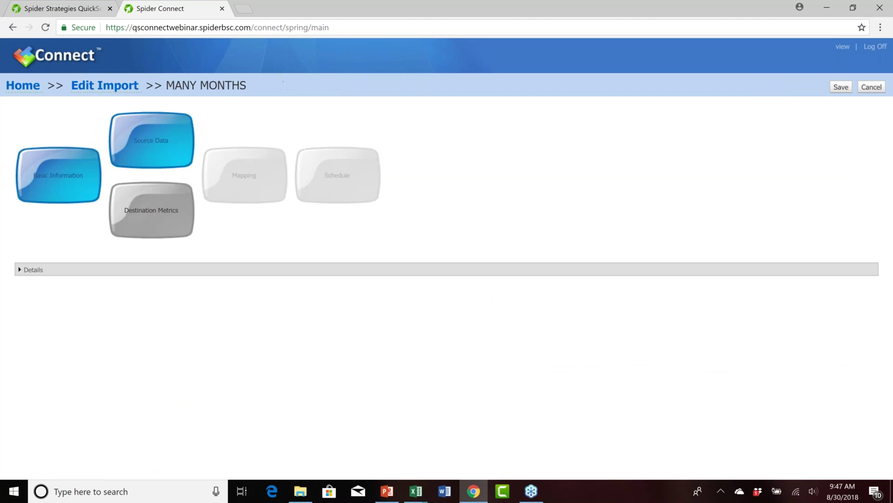
Set August 30 Utility Organization's Utility Scorecard metrics as the import's destination metrics.
left_click(167, 198)
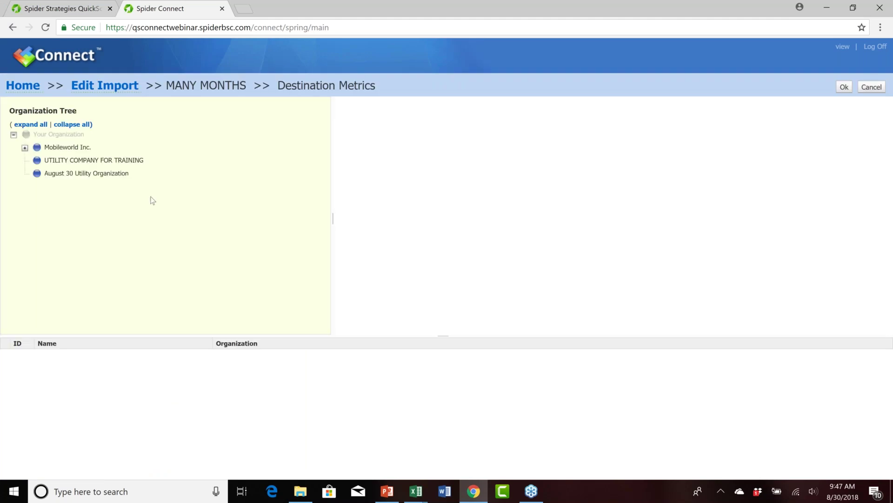
left_click(77, 175)
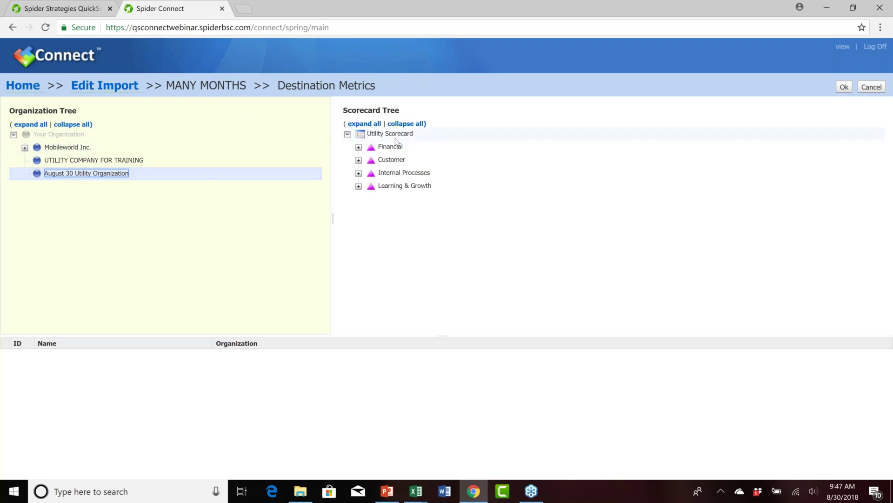
left_click(387, 135)
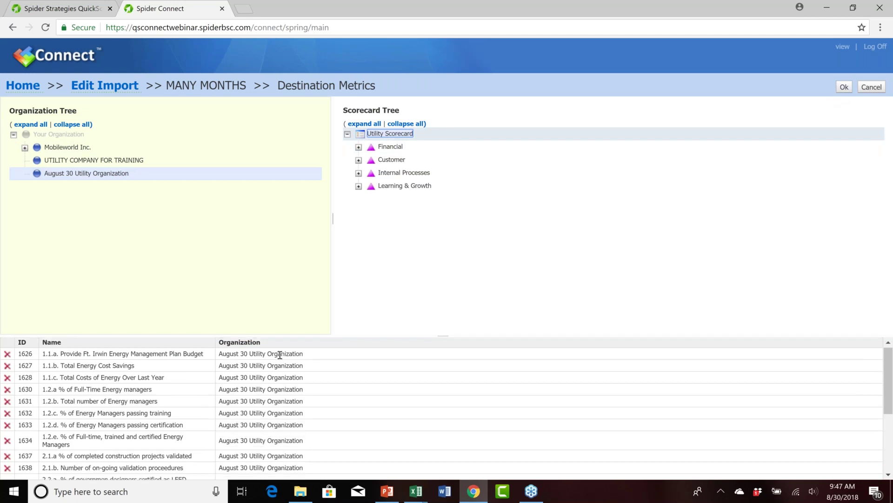
scroll(279, 355, "down", 3)
scroll(281, 358, "up", 5)
scroll(281, 357, "down", 2)
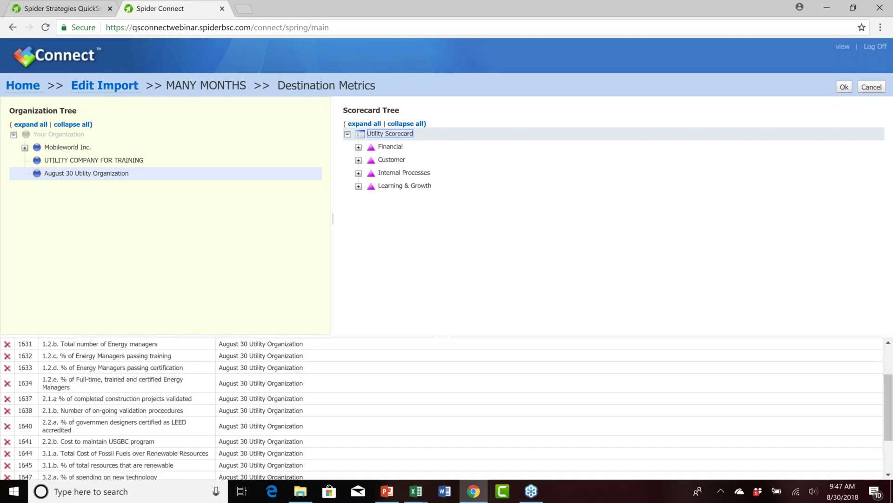
scroll(442, 407, "up", 2)
left_click(844, 87)
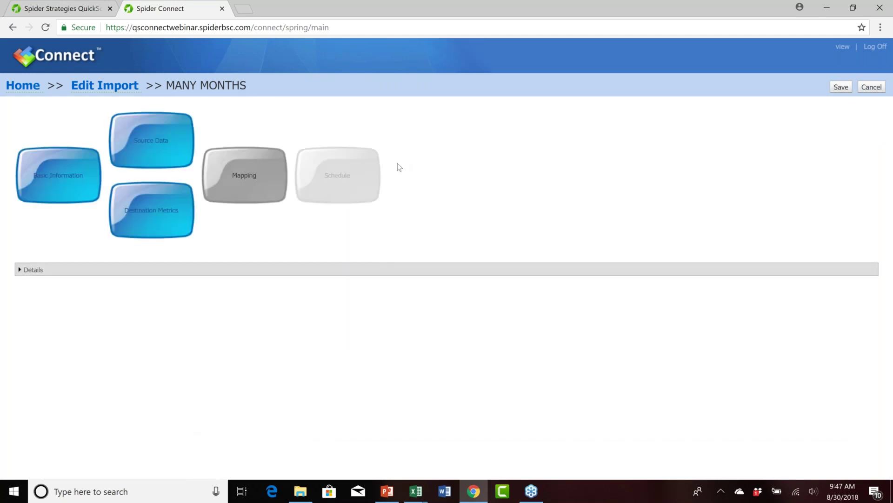
Accept the 20 column-to-metric mappings, save the MANY MONTHS import, and run it.
left_click(283, 174)
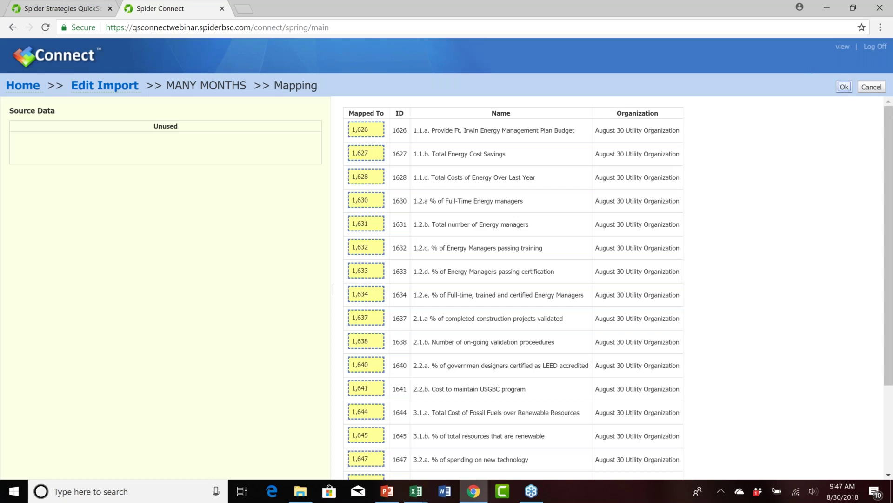
left_click(844, 88)
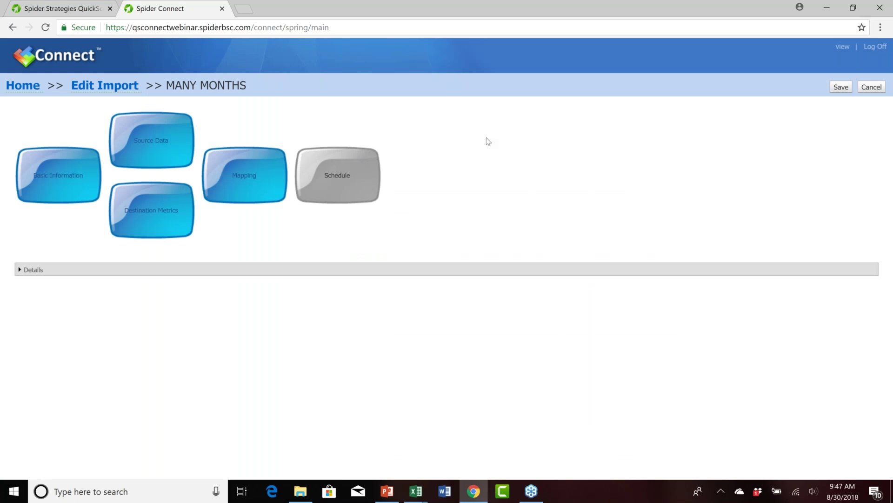
left_click(841, 88)
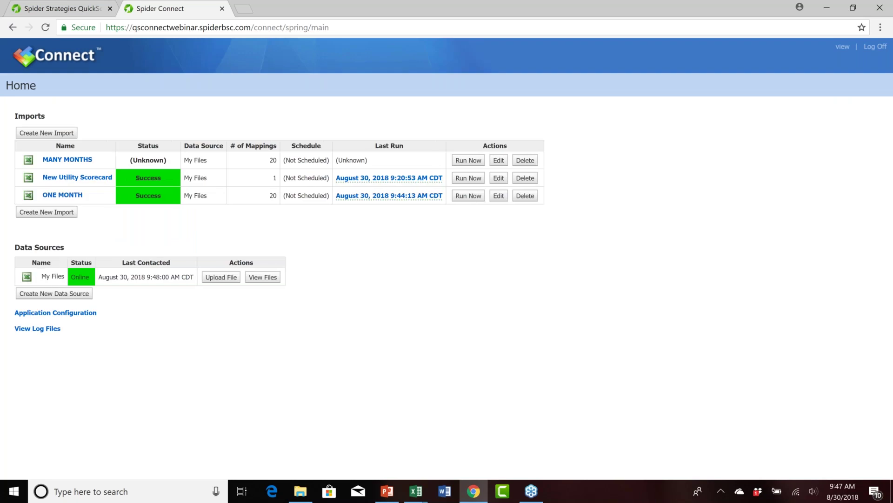
left_click(468, 161)
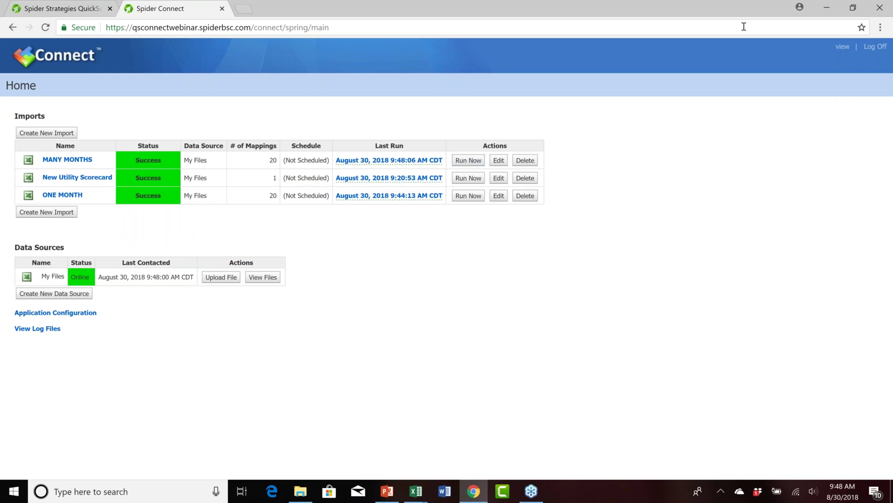
Reload the QuickScore scorecard and advance the reporting period to December 2018.
left_click(86, 10)
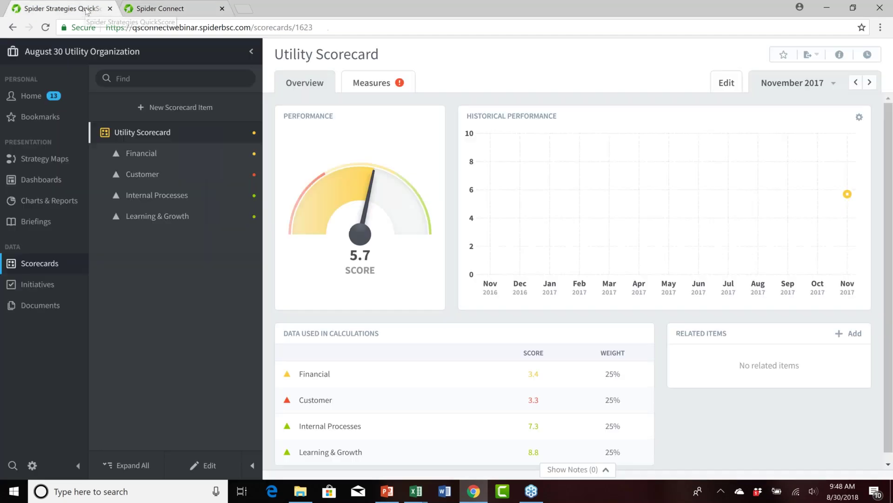
left_click(45, 27)
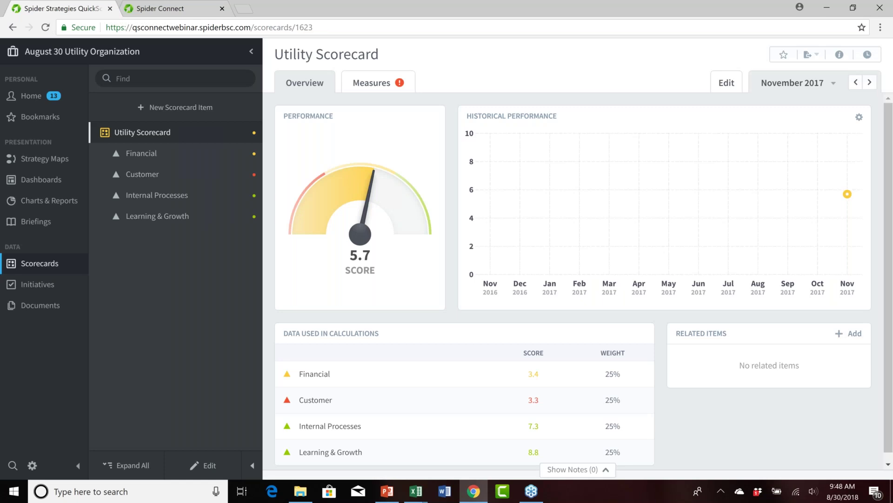
left_click(869, 82)
left_click(870, 83)
left_click(869, 82)
left_click(870, 83)
left_click(869, 83)
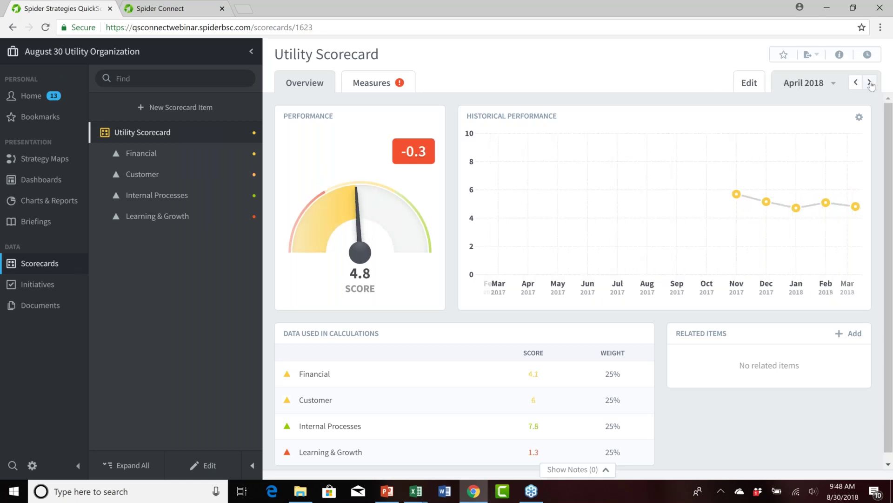
left_click(869, 83)
left_click(870, 83)
left_click(870, 82)
left_click(870, 82)
left_click(870, 83)
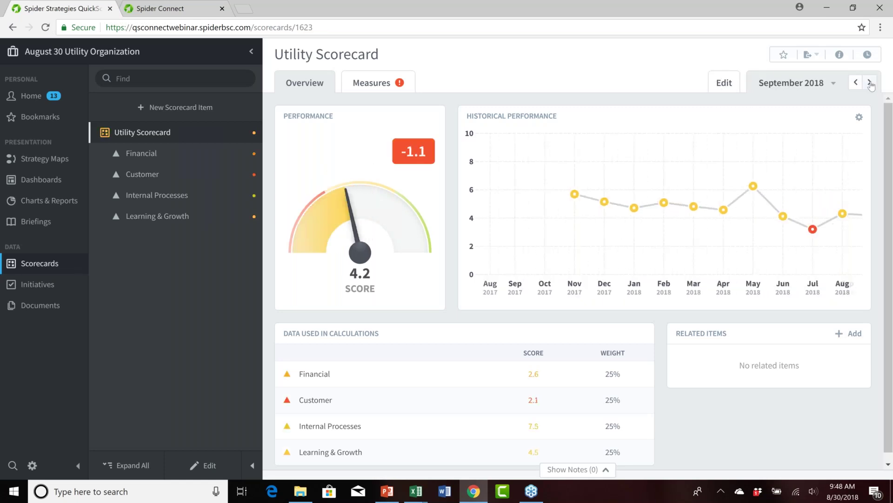
left_click(870, 83)
left_click(870, 83)
left_click(870, 83)
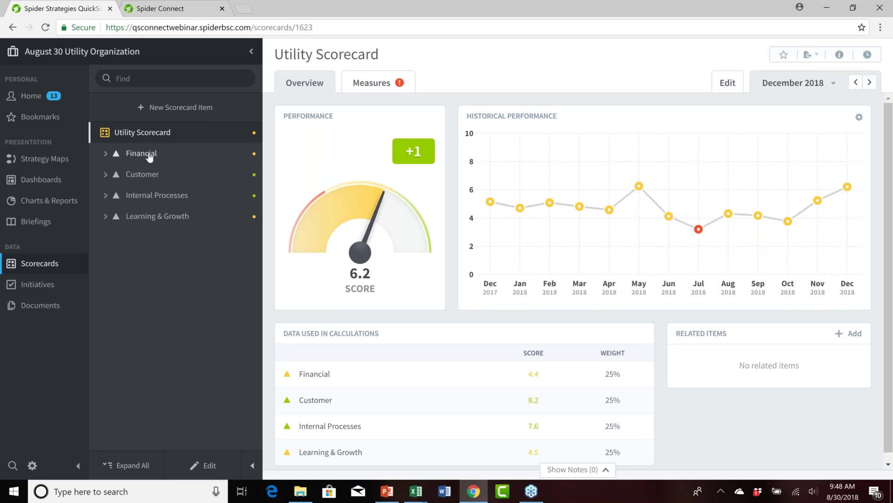
Drill into Financial, objective 1.1, and the 1.1.a energy management budget measure.
left_click(106, 154)
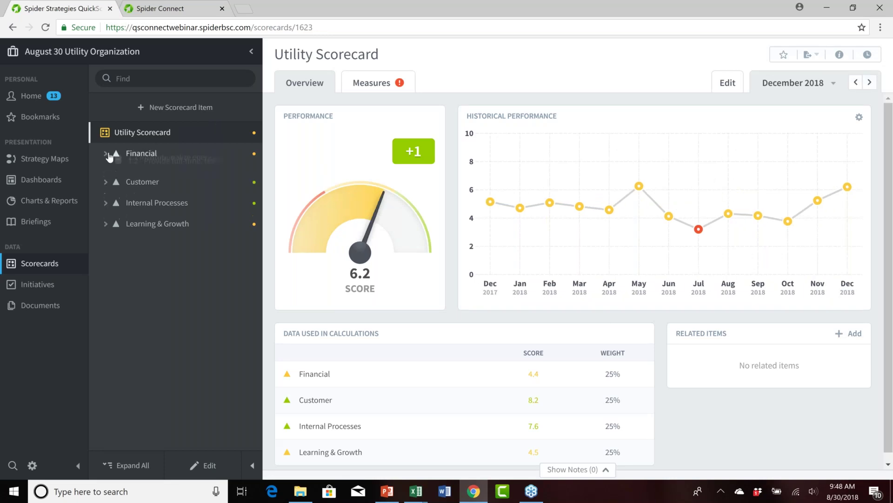
left_click(138, 157)
left_click(172, 177)
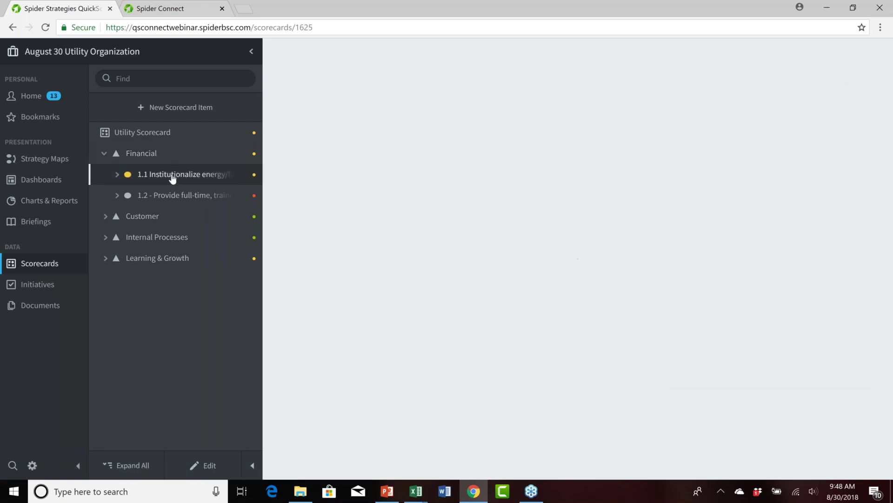
left_click(169, 193)
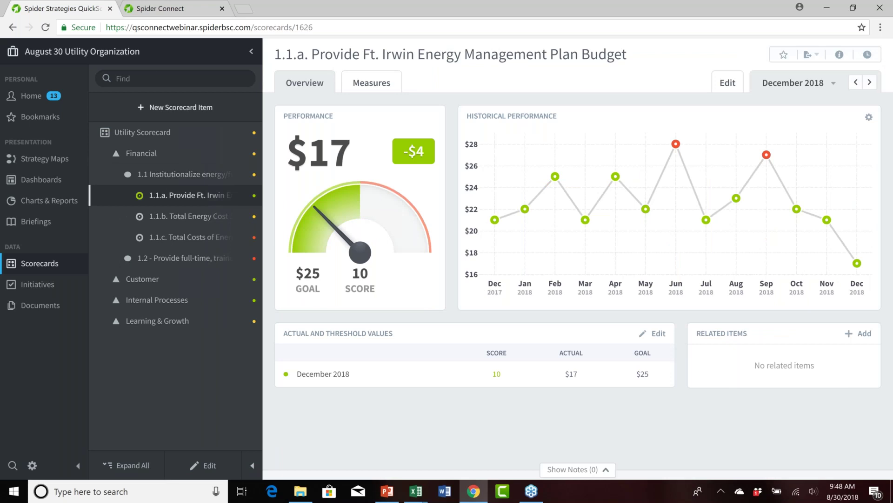
Start the PowerPoint slide show full-screen and advance to the Today's Agenda slide.
left_click(389, 492)
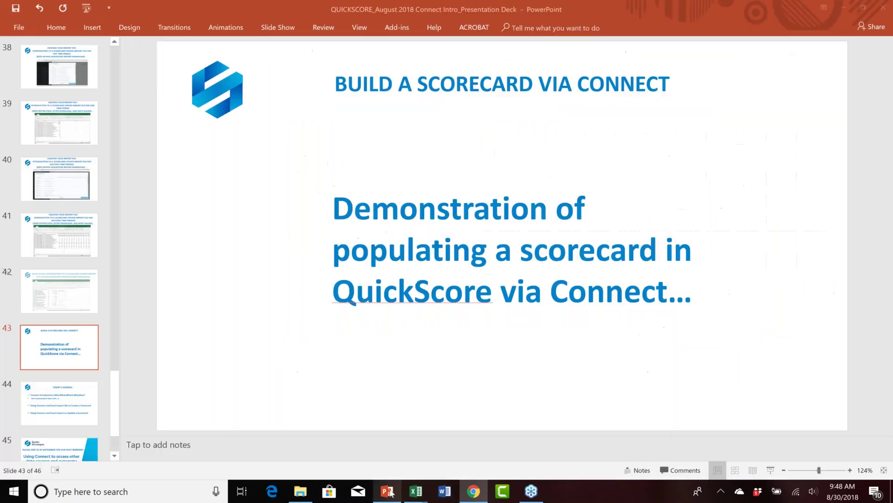
left_click(771, 470)
key("Right")
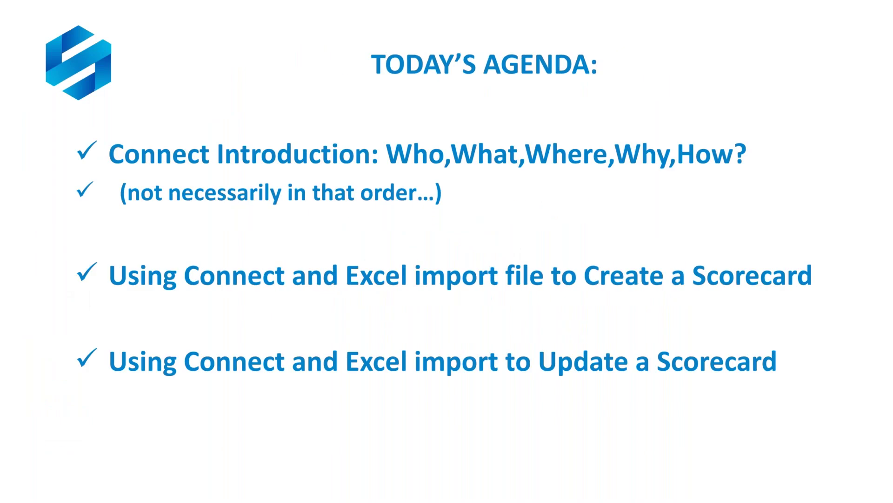